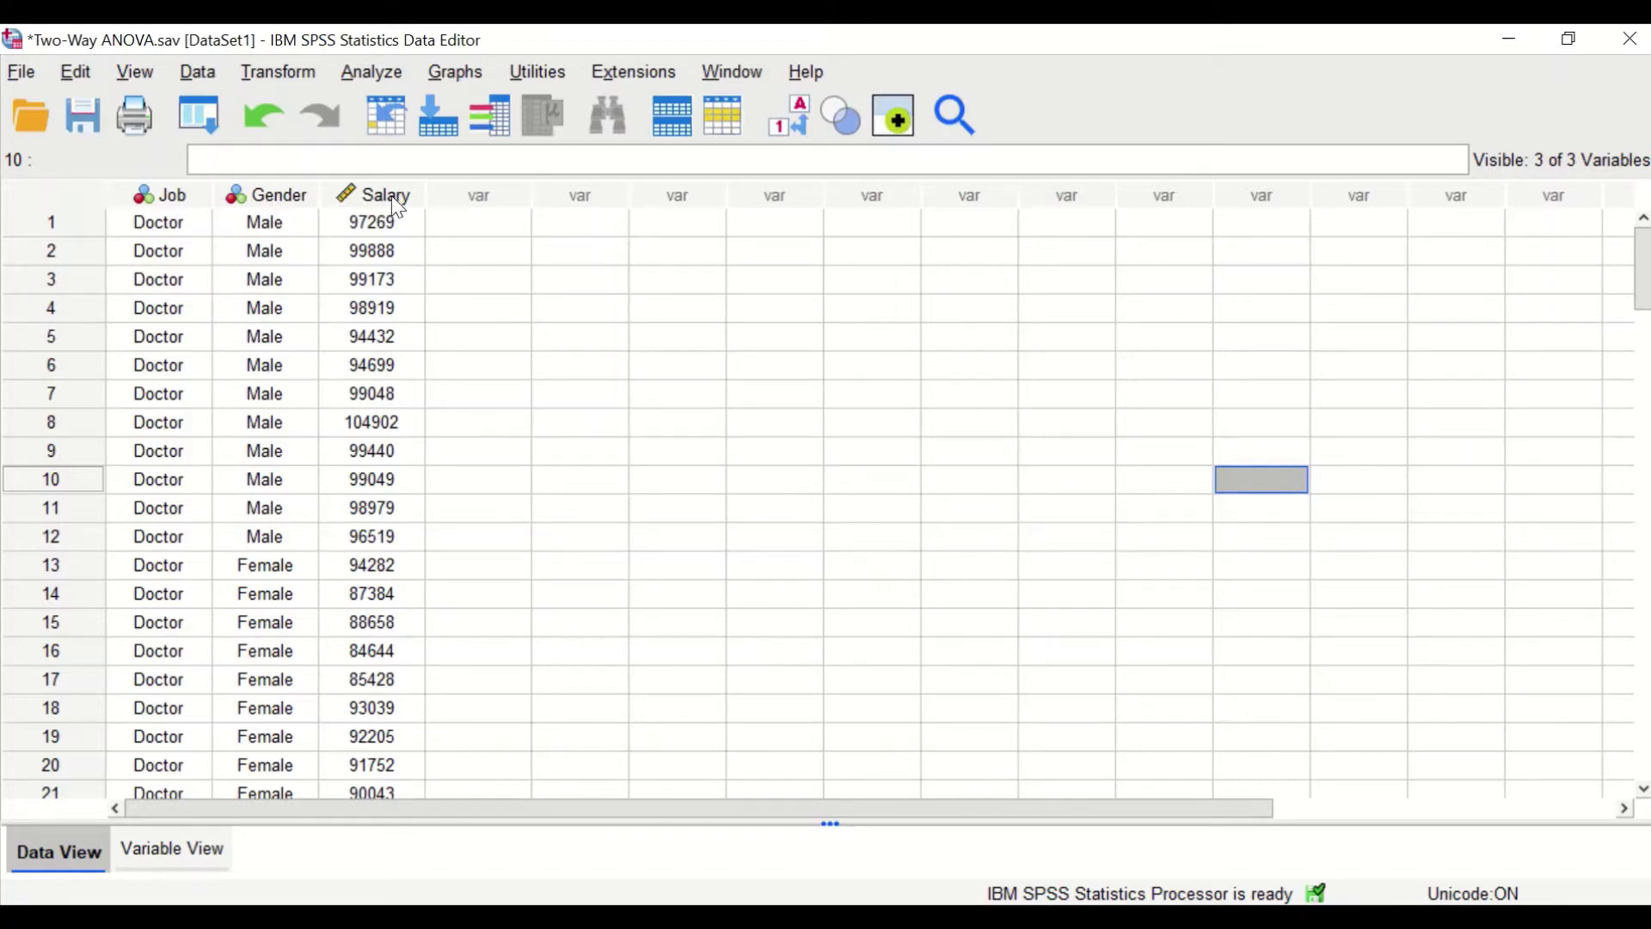
# Examine the Job, Gender and Salary variables and how the cases are grouped by job and gender in the dataset
pyautogui.moveTo(398, 206)
pyautogui.moveTo(166, 203)
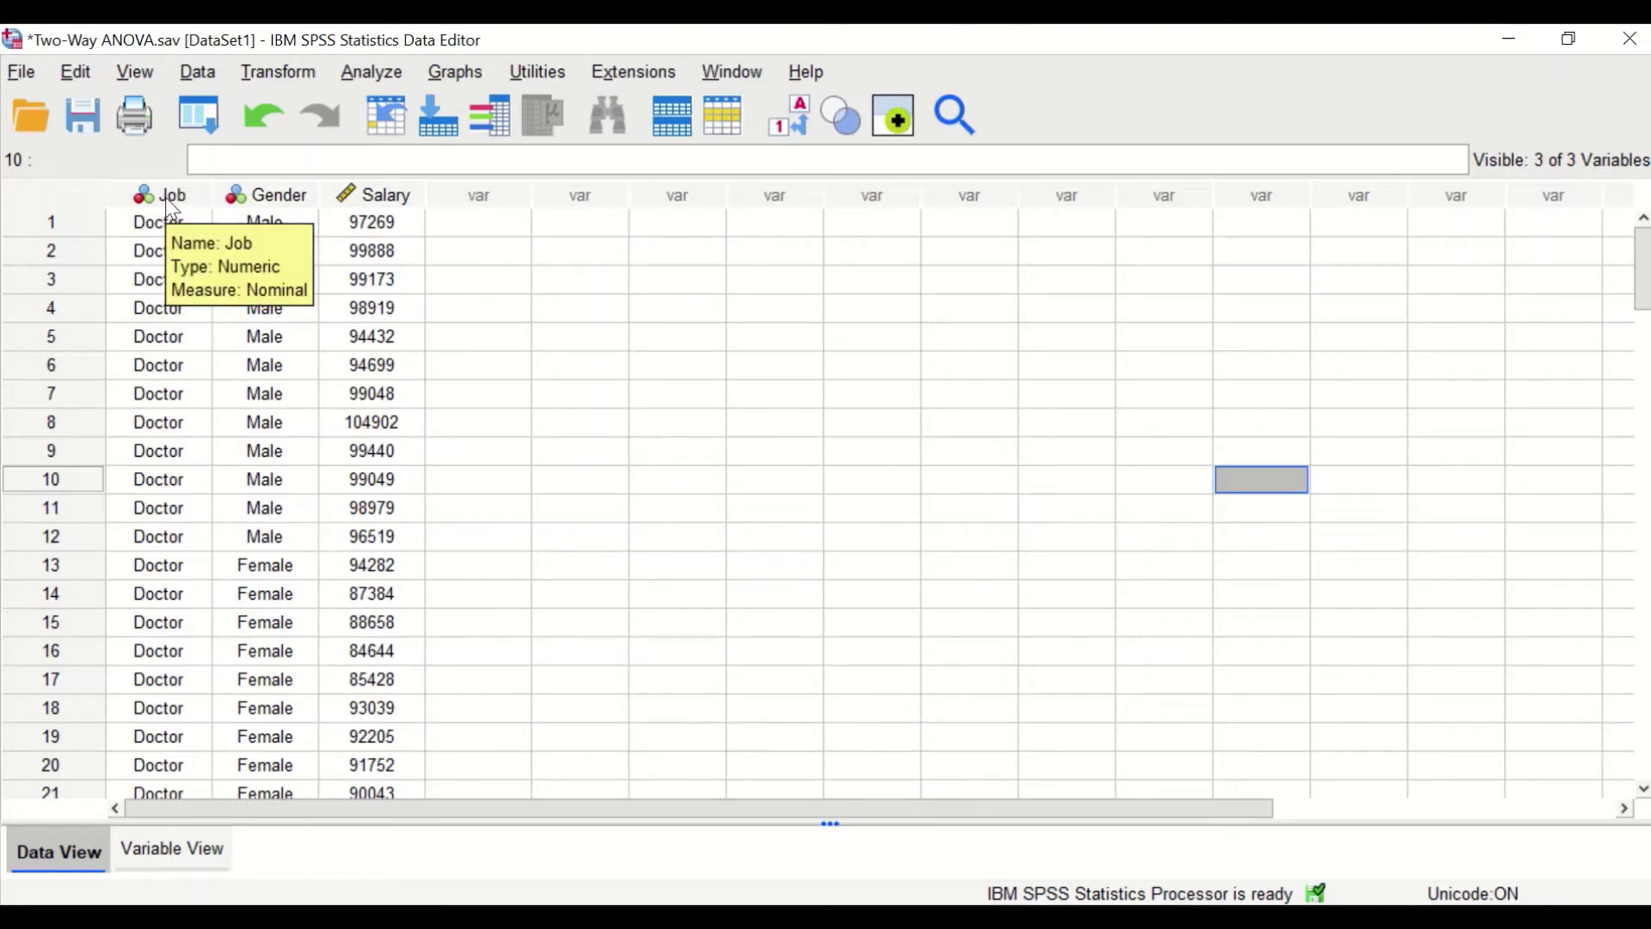
pyautogui.scroll(-1, 145, 348)
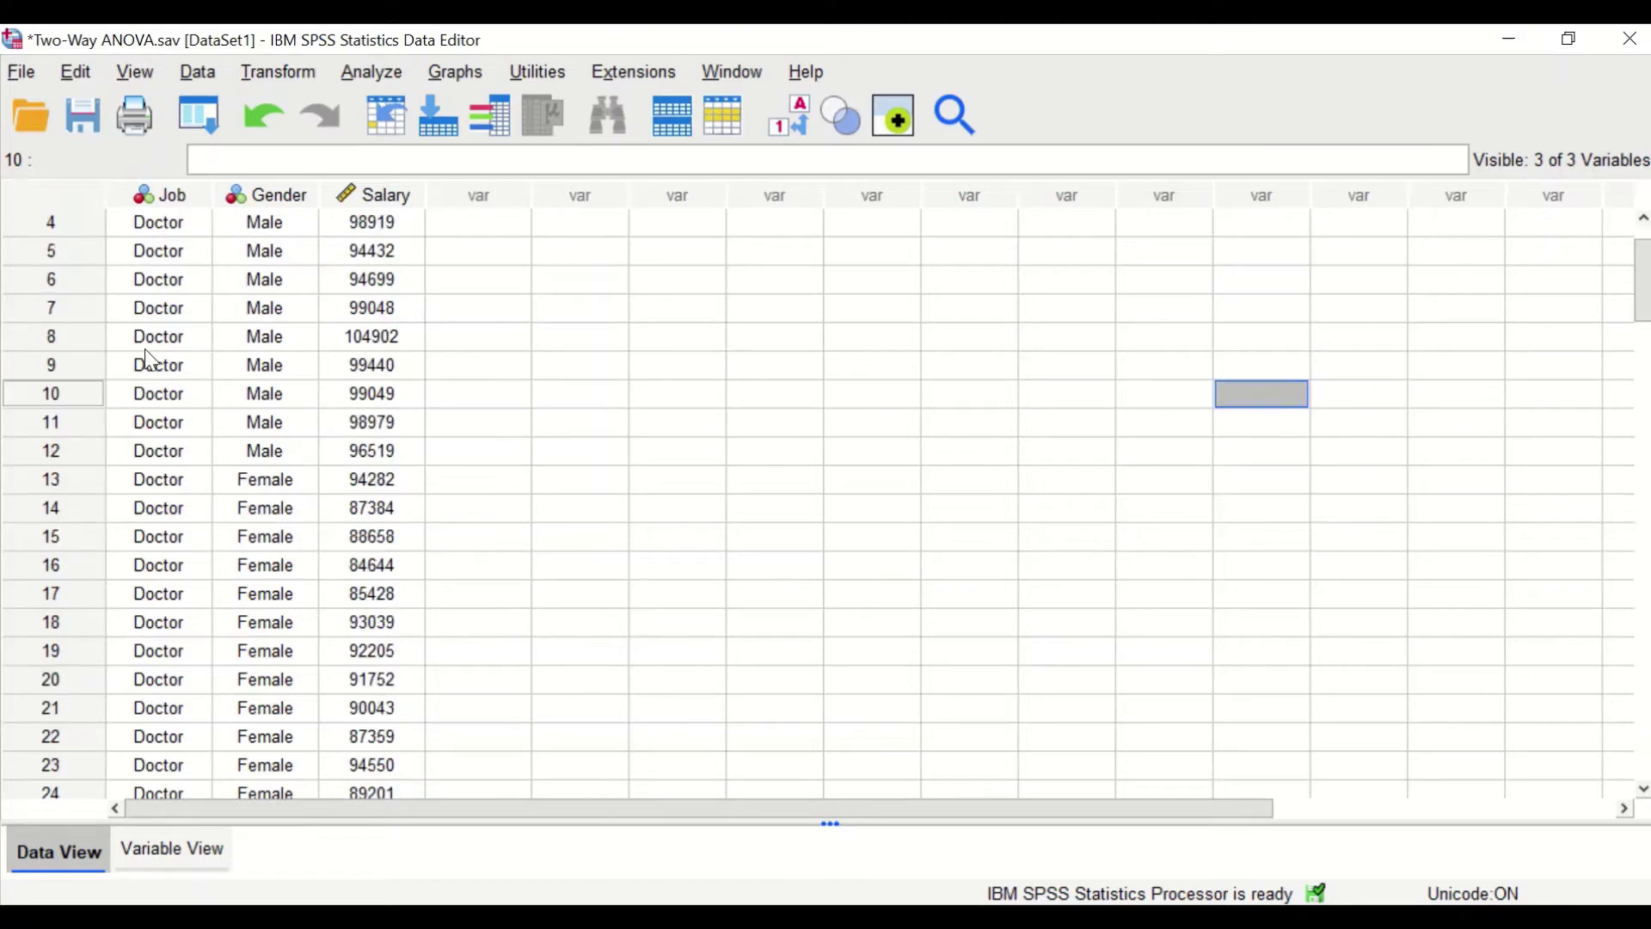
pyautogui.scroll(-3, 147, 351)
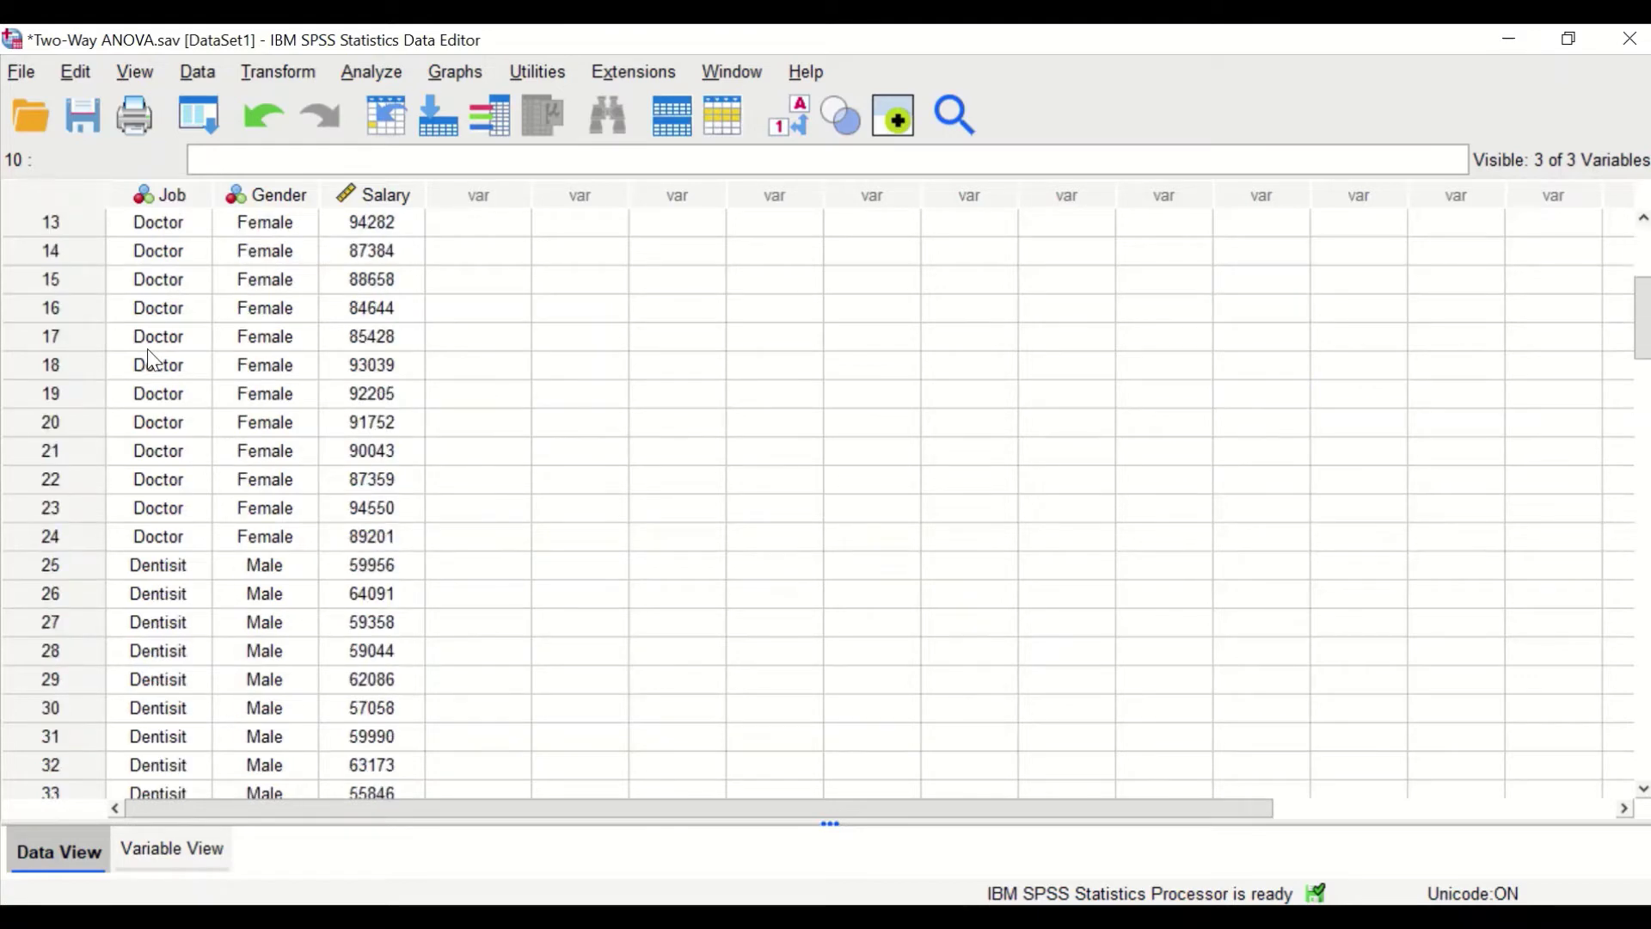
pyautogui.scroll(-9, 148, 348)
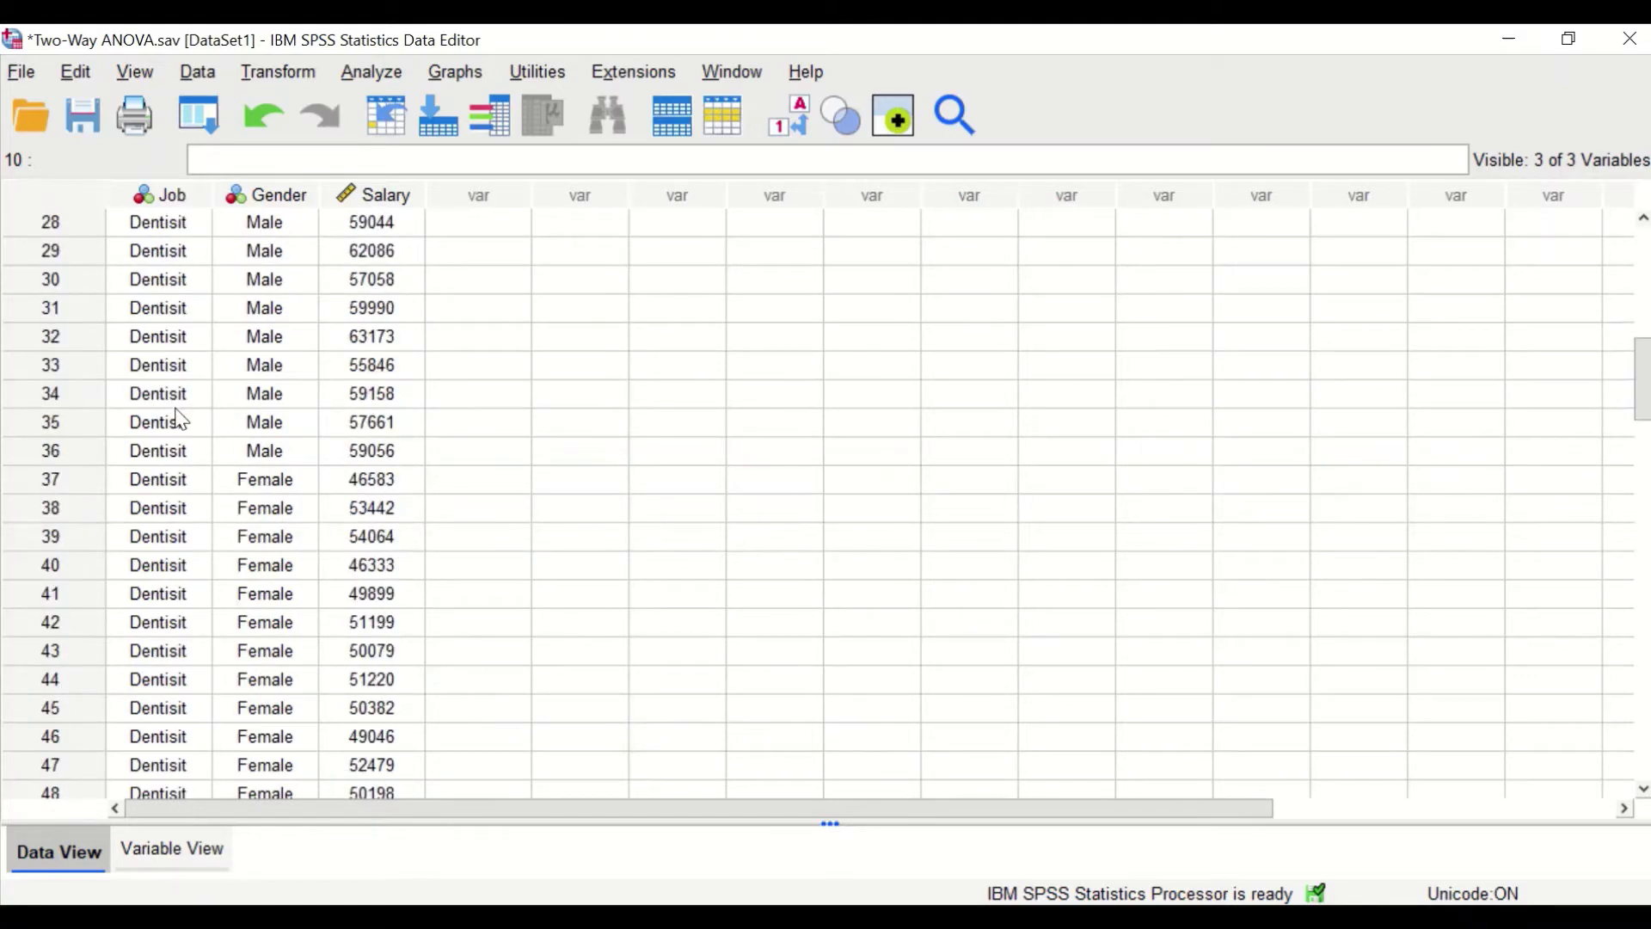
pyautogui.scroll(-6, 179, 423)
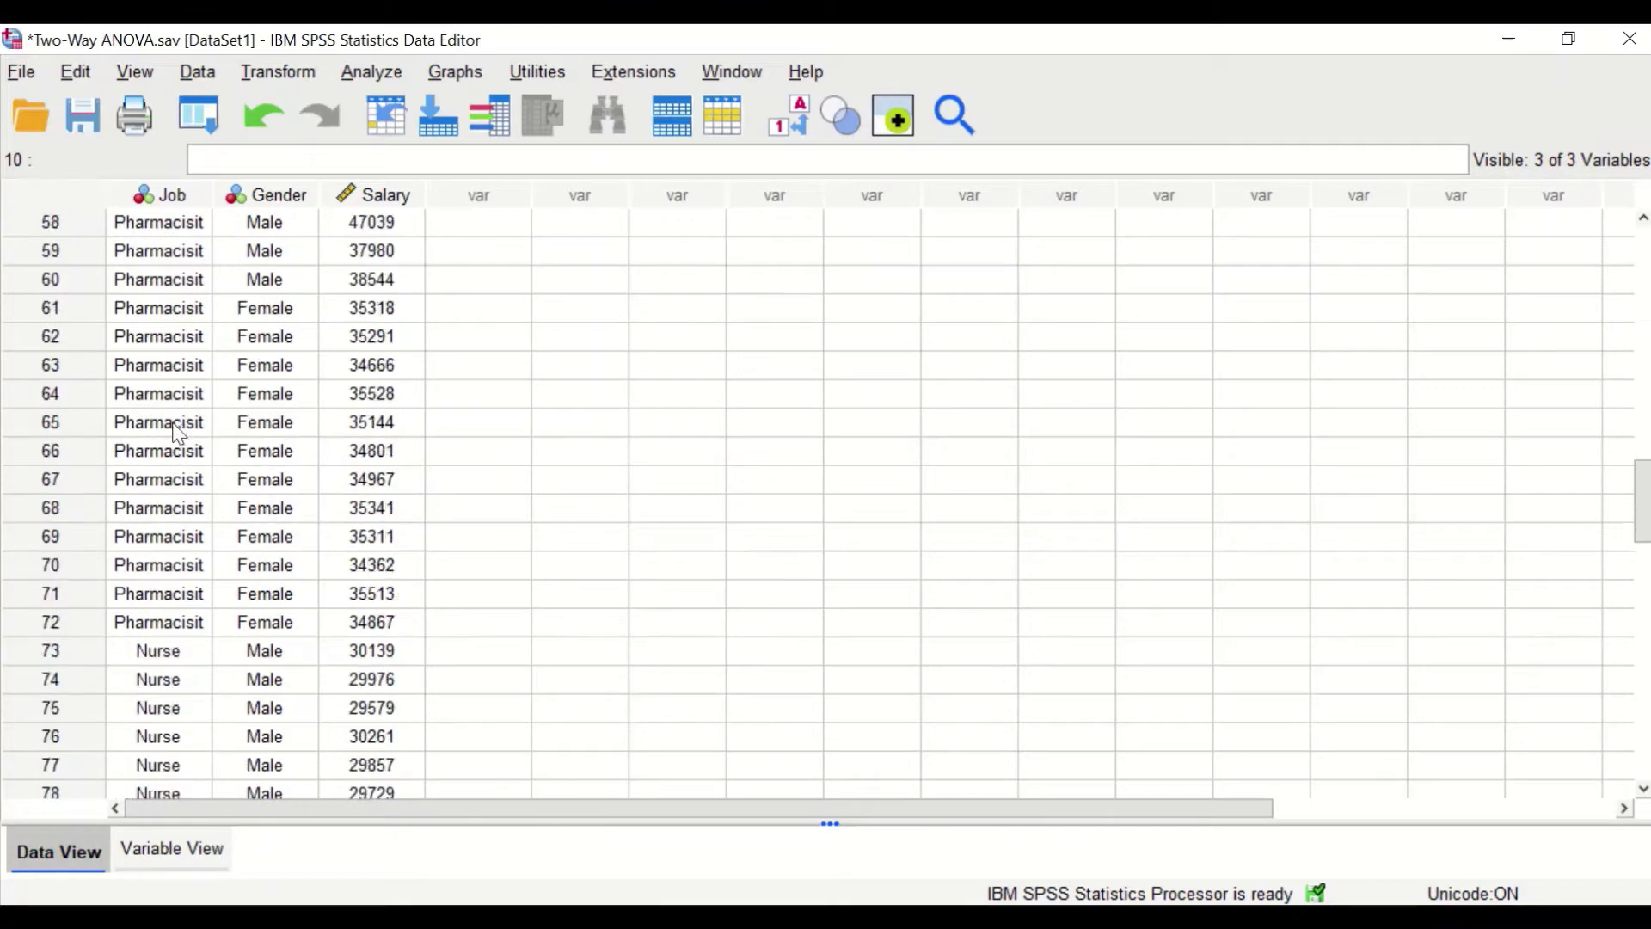
pyautogui.scroll(19, 176, 435)
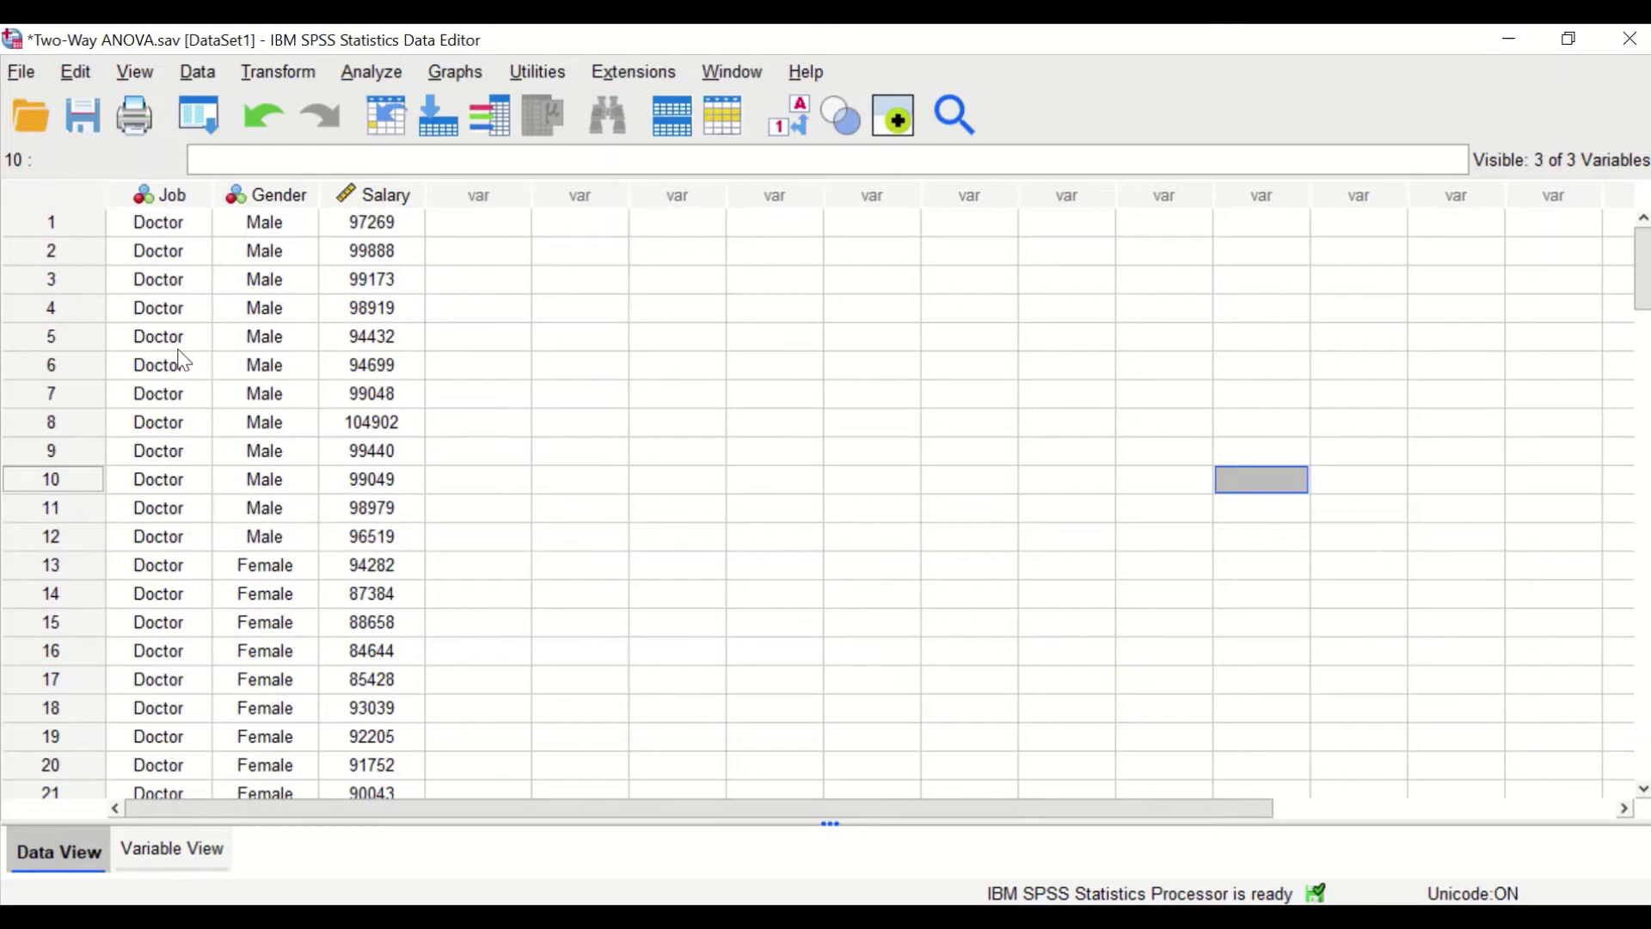
pyautogui.scroll(-4, 171, 336)
pyautogui.scroll(4, 159, 374)
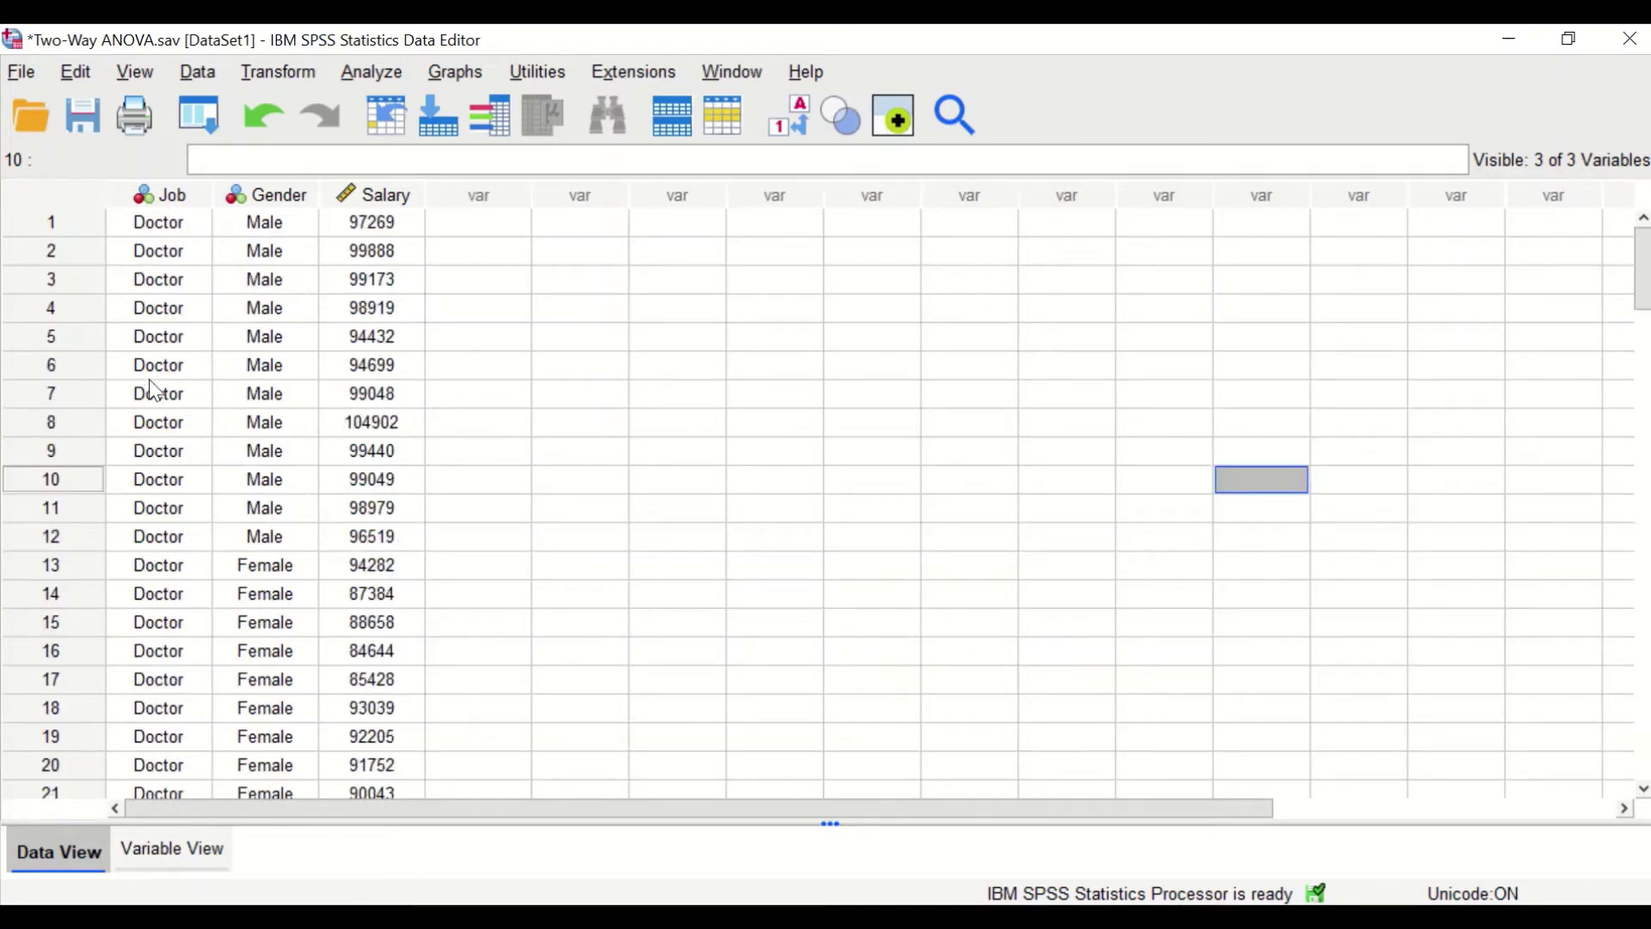
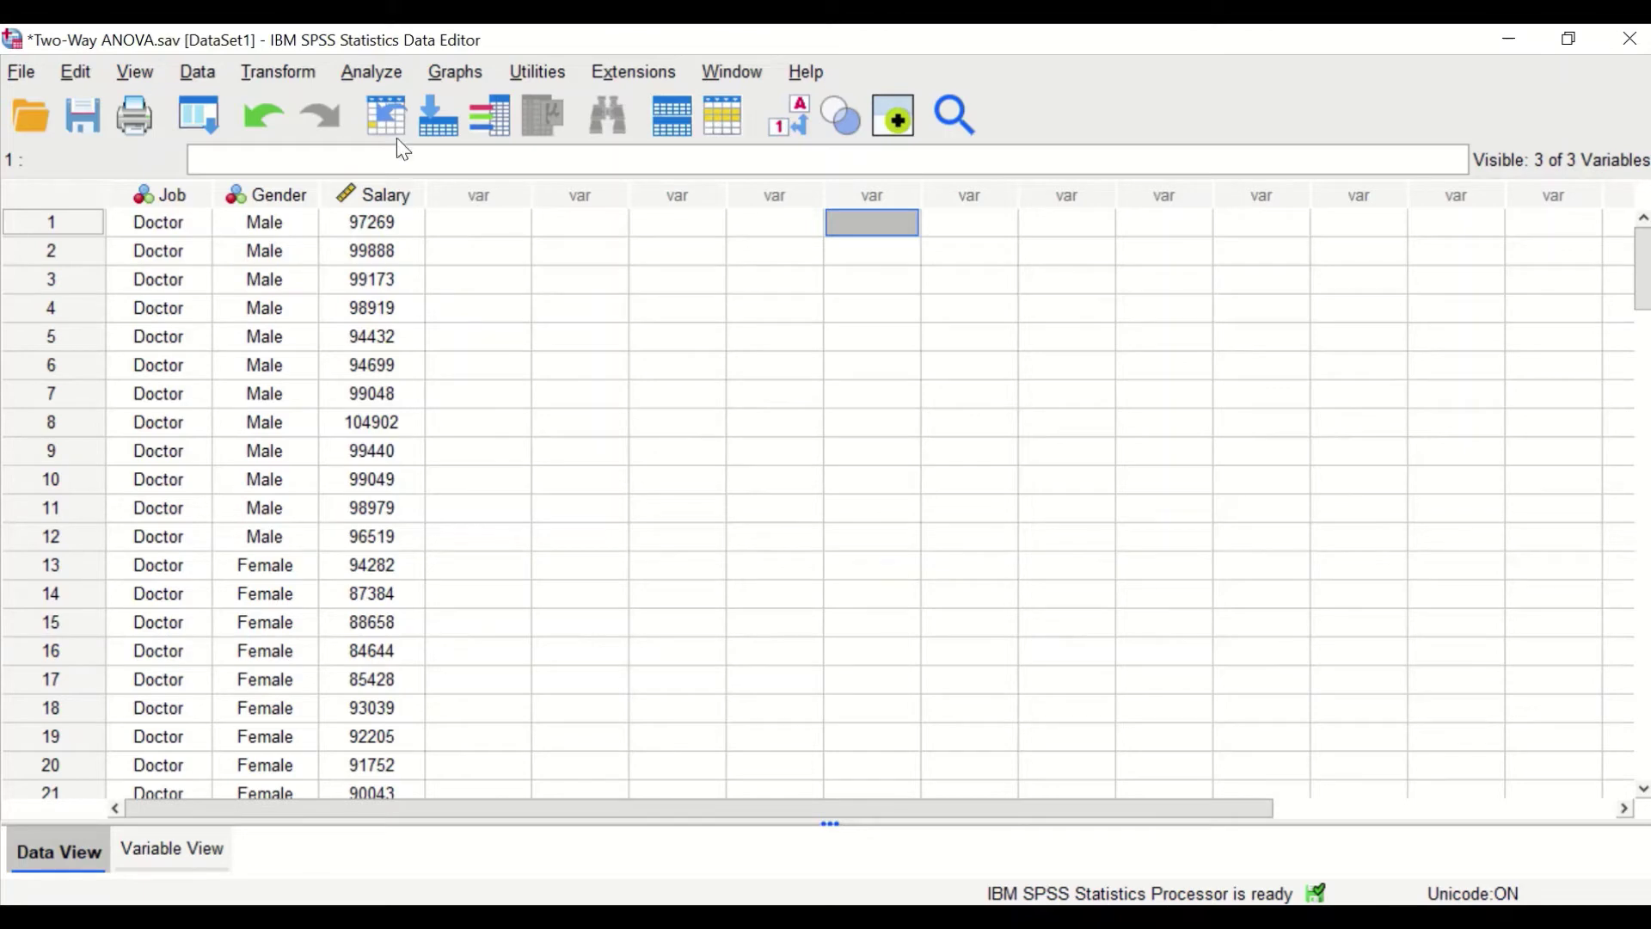
# Start a univariate General Linear Model analysis and assign Job and Gender as its fixed factors
pyautogui.click(375, 70)
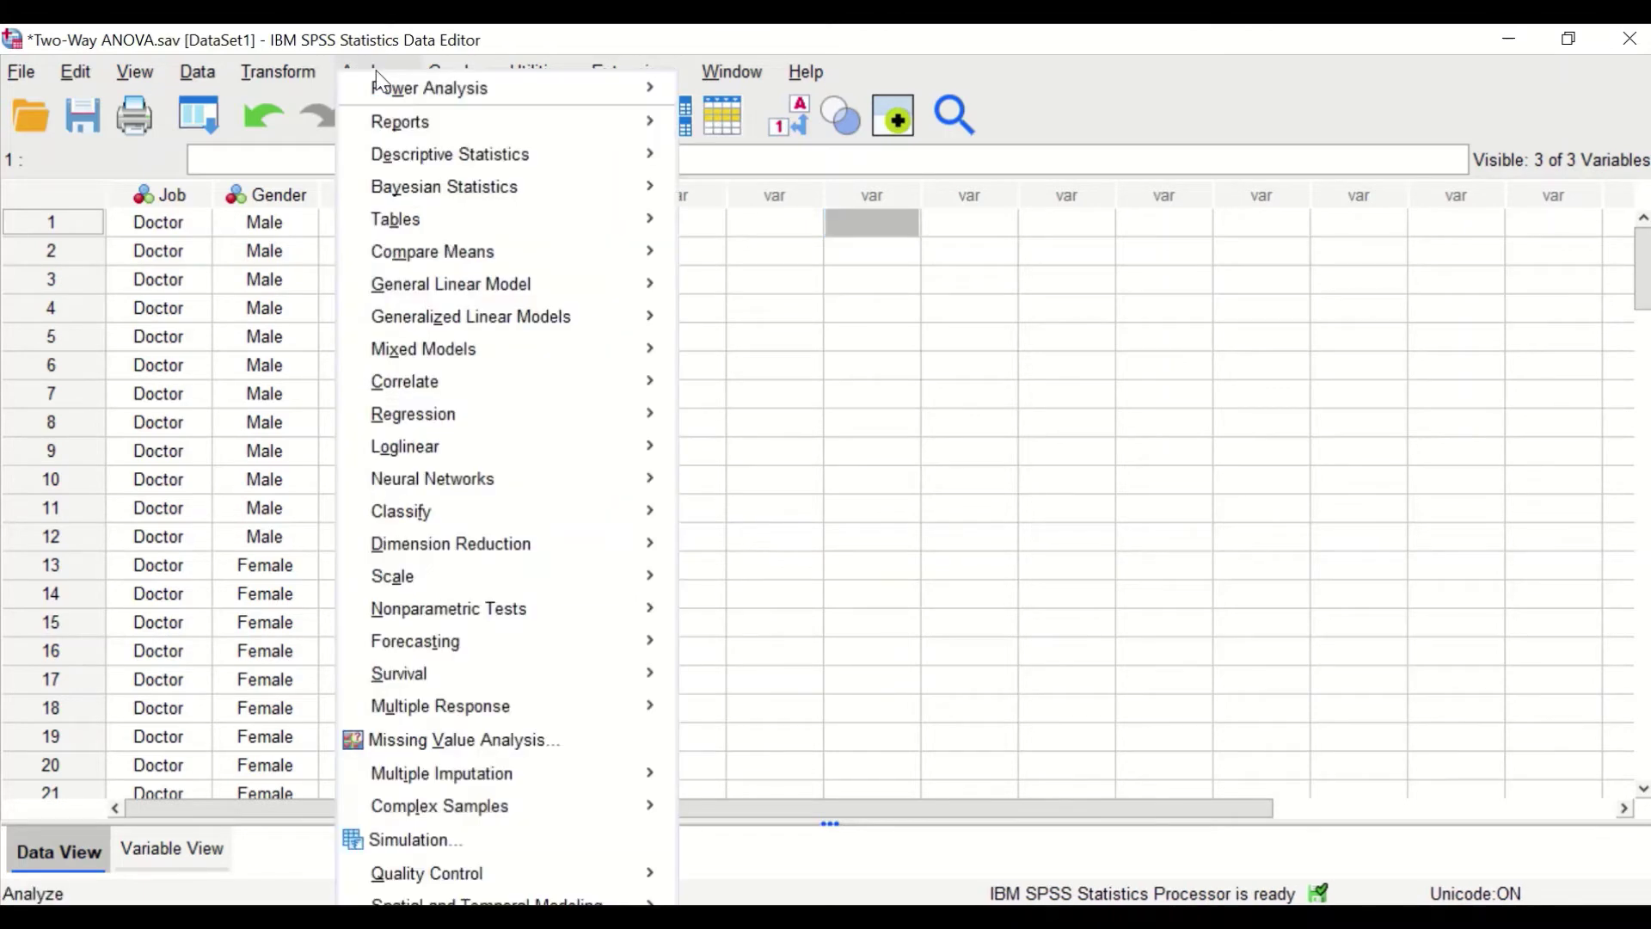
pyautogui.moveTo(409, 284)
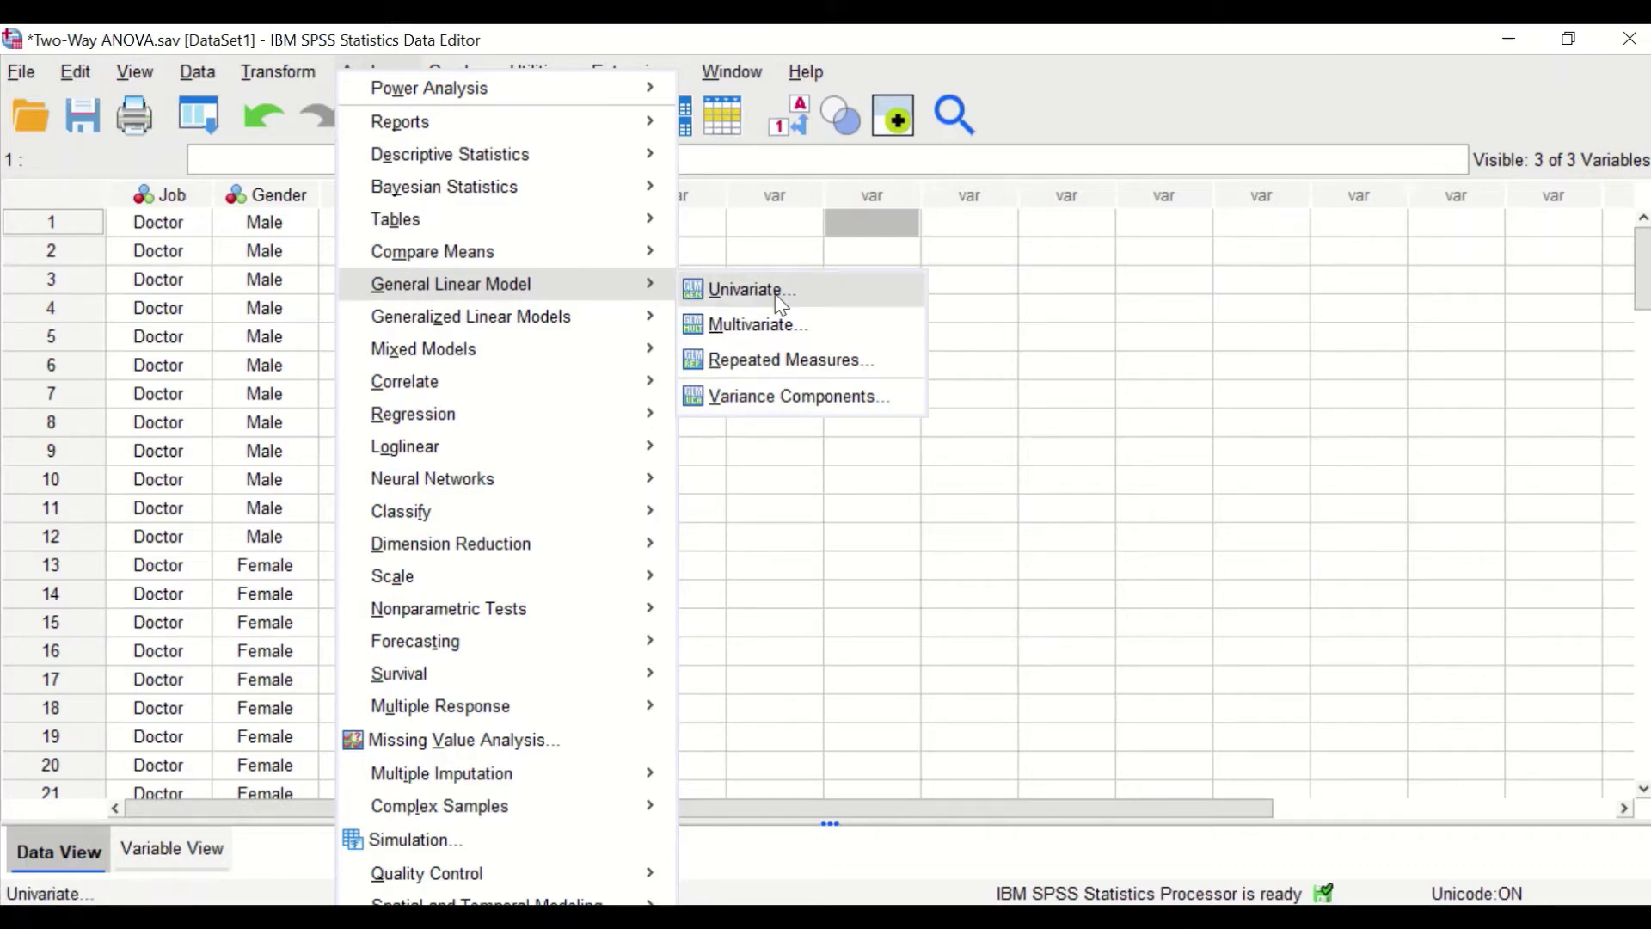
pyautogui.click(748, 290)
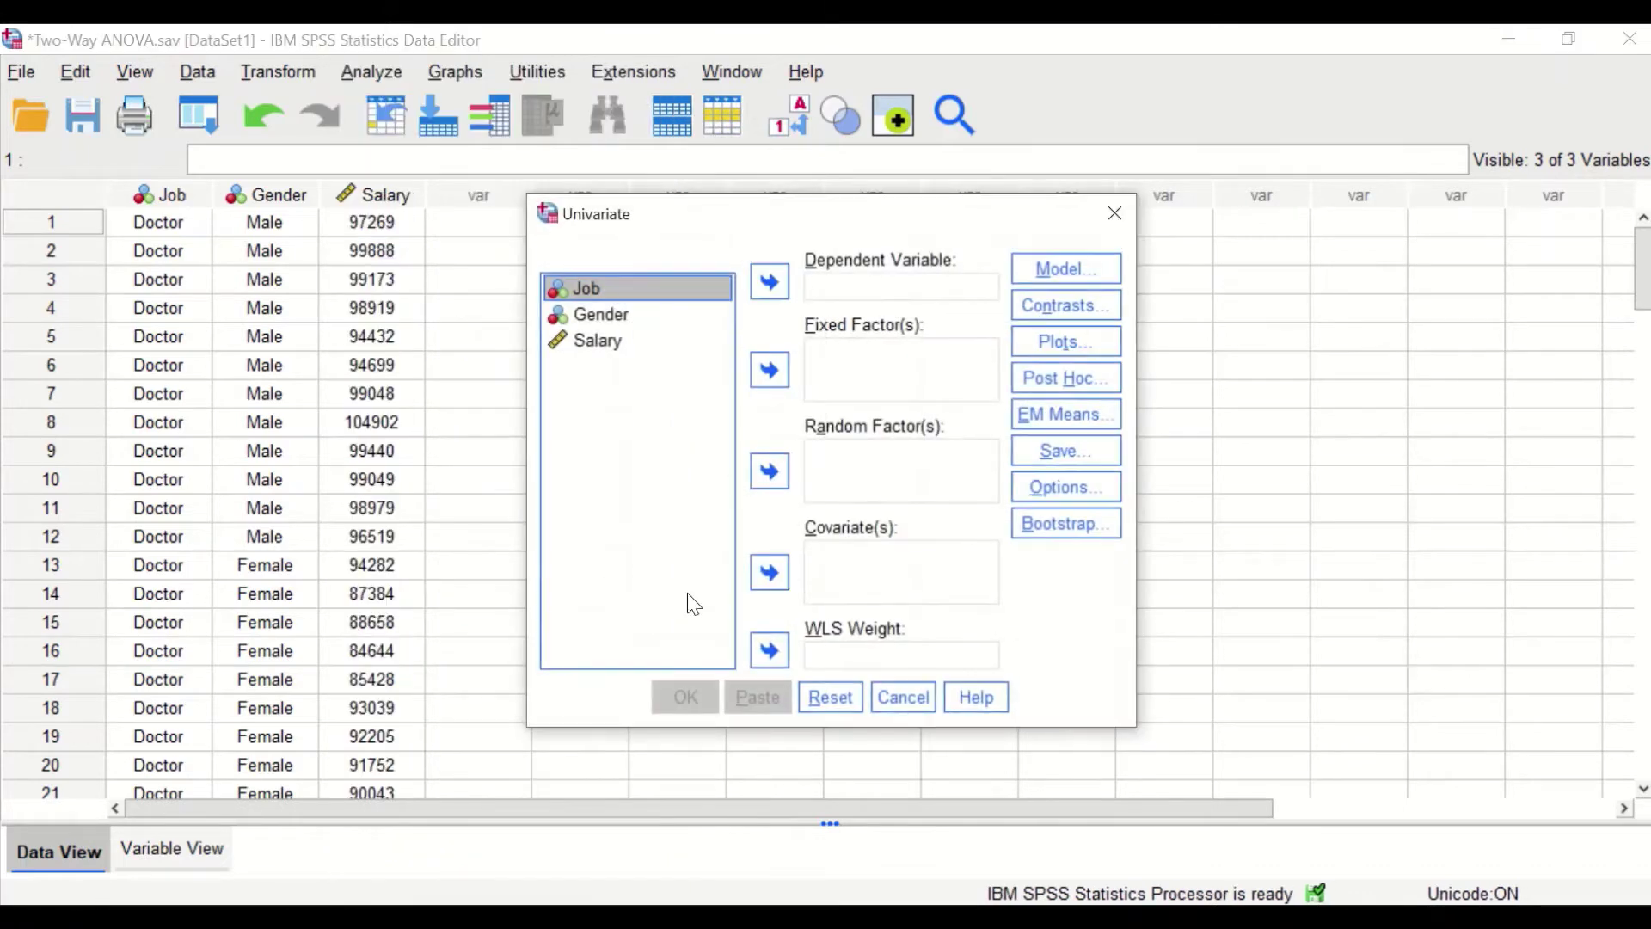
pyautogui.moveTo(891, 231); pyautogui.dragTo(712, 184)
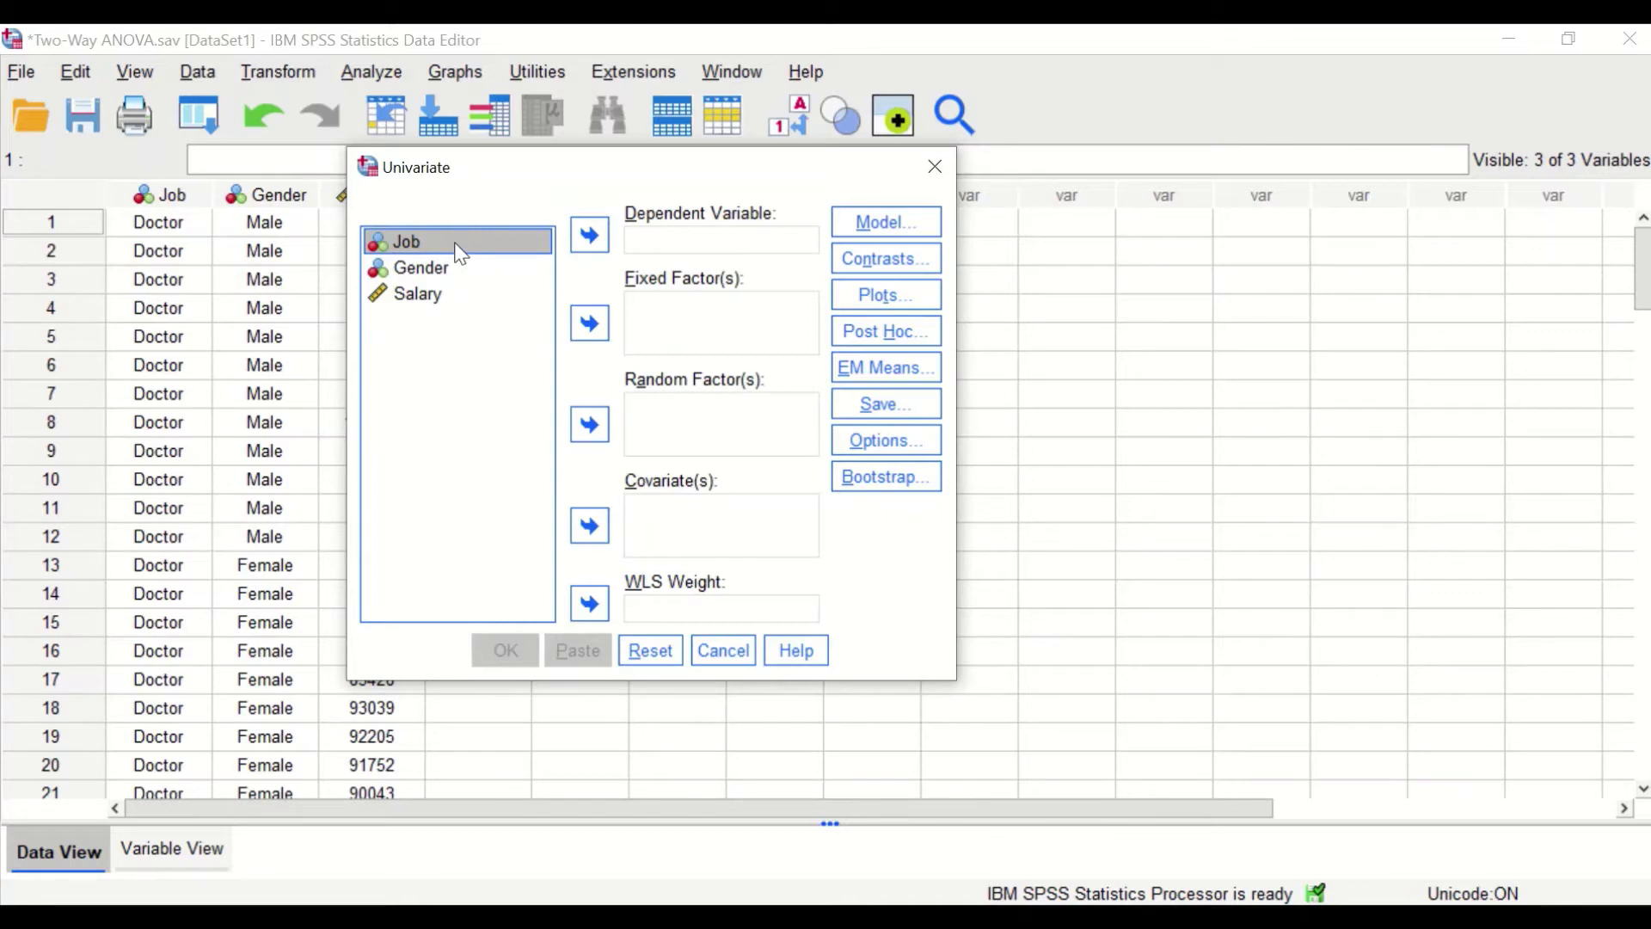
pyautogui.moveTo(462, 243); pyautogui.dragTo(669, 316)
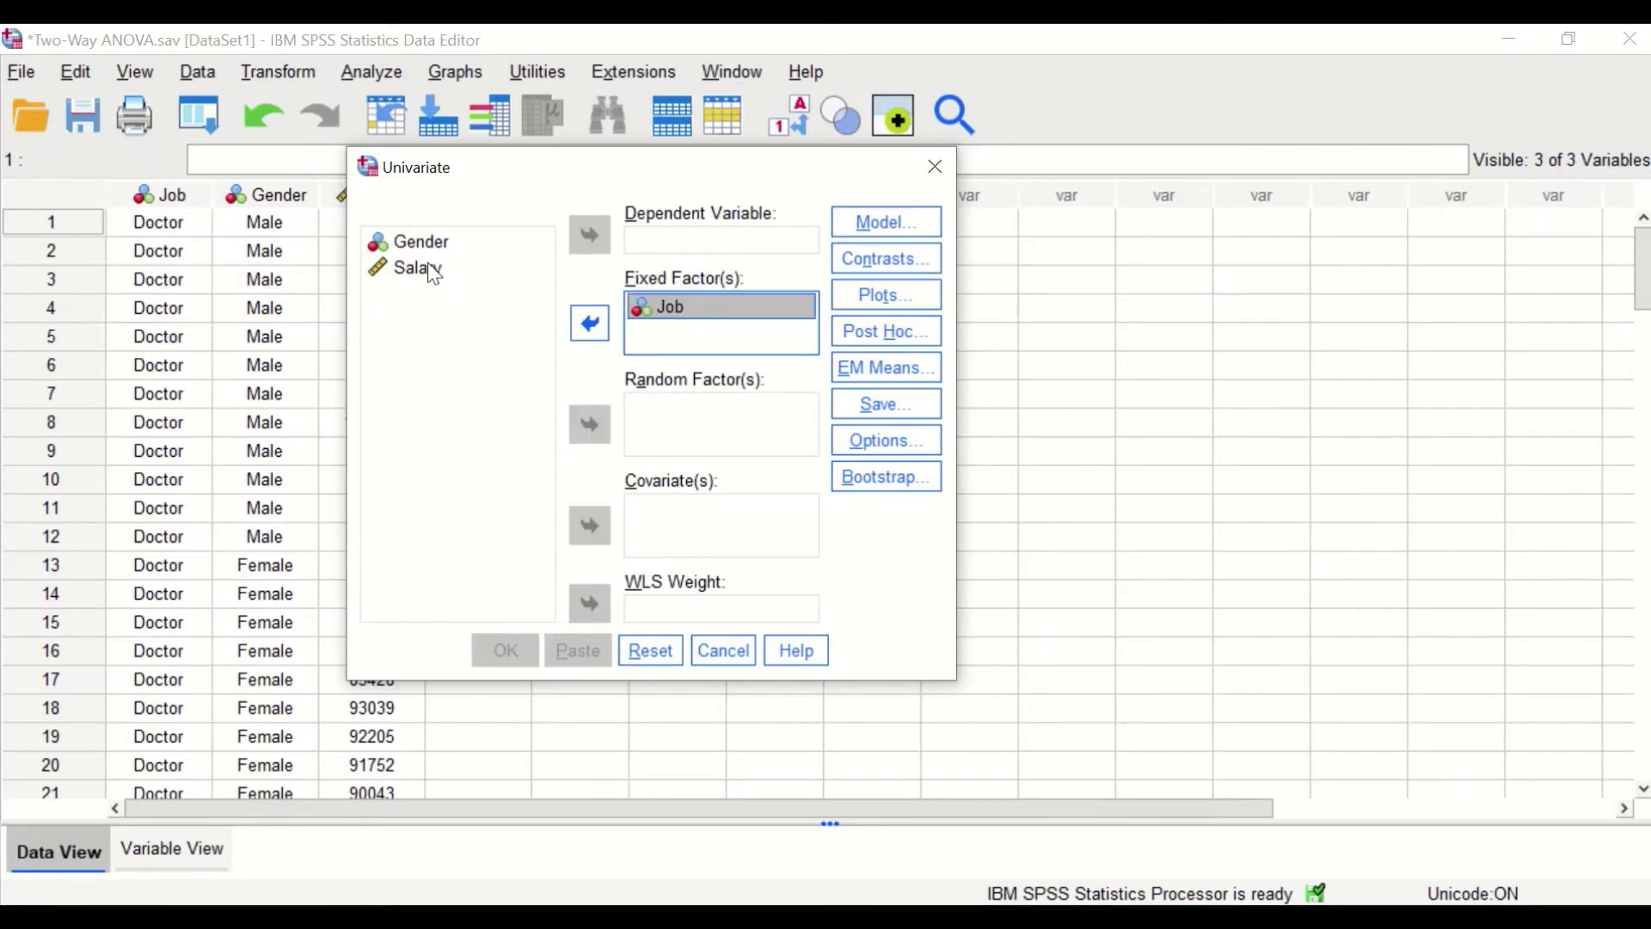
pyautogui.moveTo(428, 248); pyautogui.dragTo(648, 342)
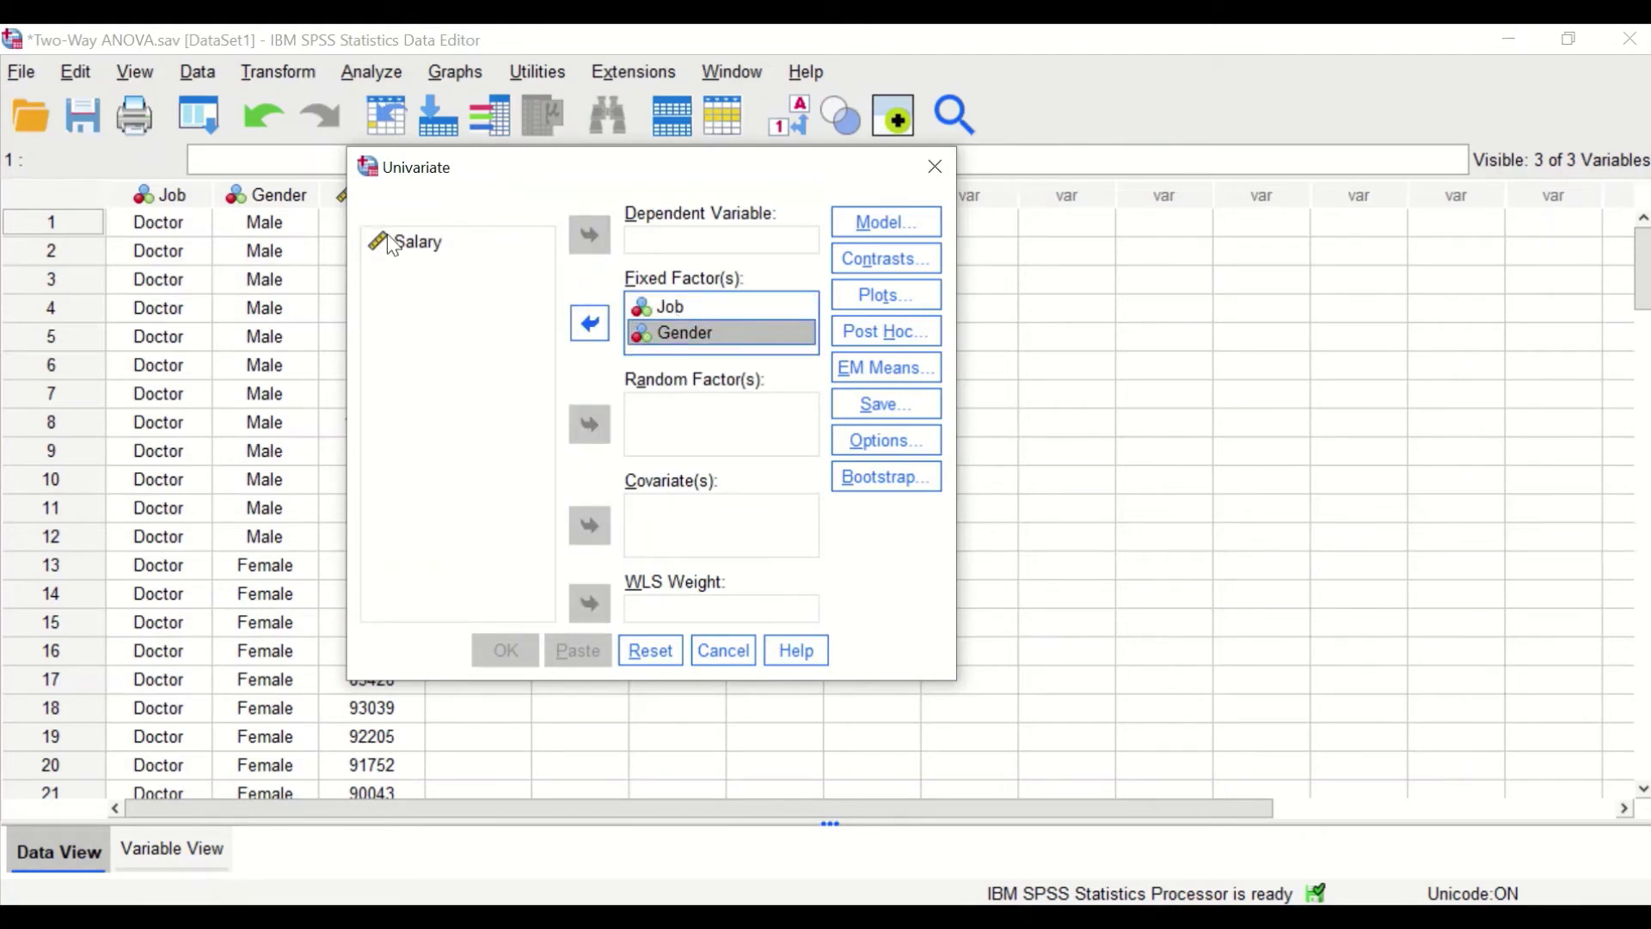
# Assign Salary as the dependent variable of the univariate analysis
pyautogui.click(420, 245)
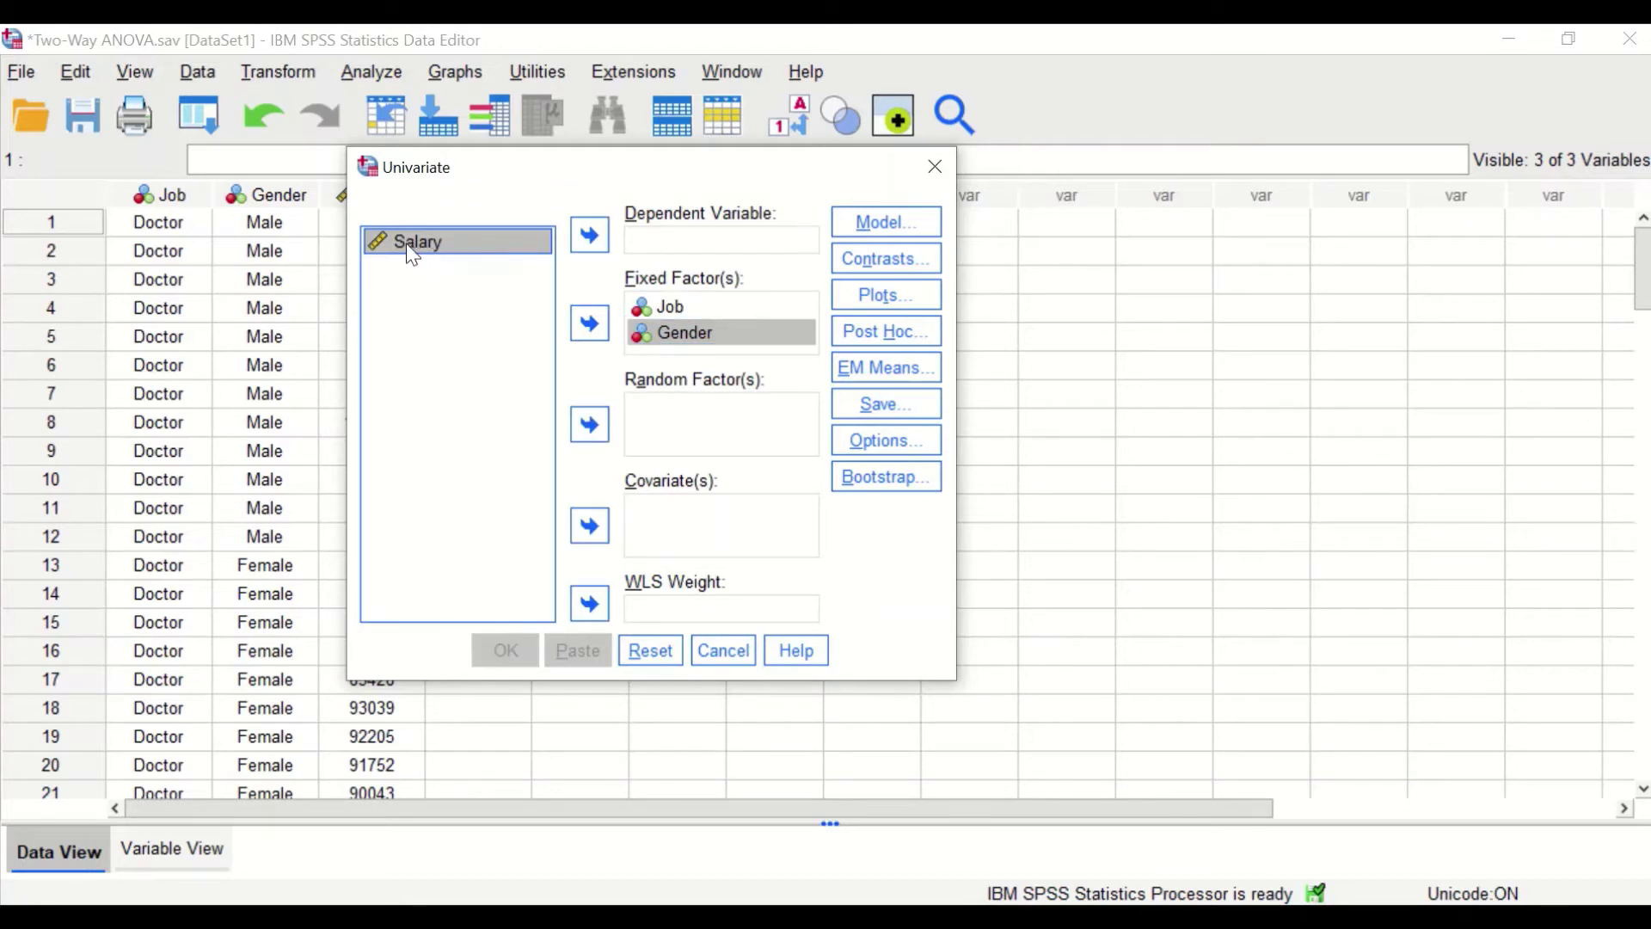
pyautogui.moveTo(410, 249); pyautogui.dragTo(723, 234)
pyautogui.click(589, 234)
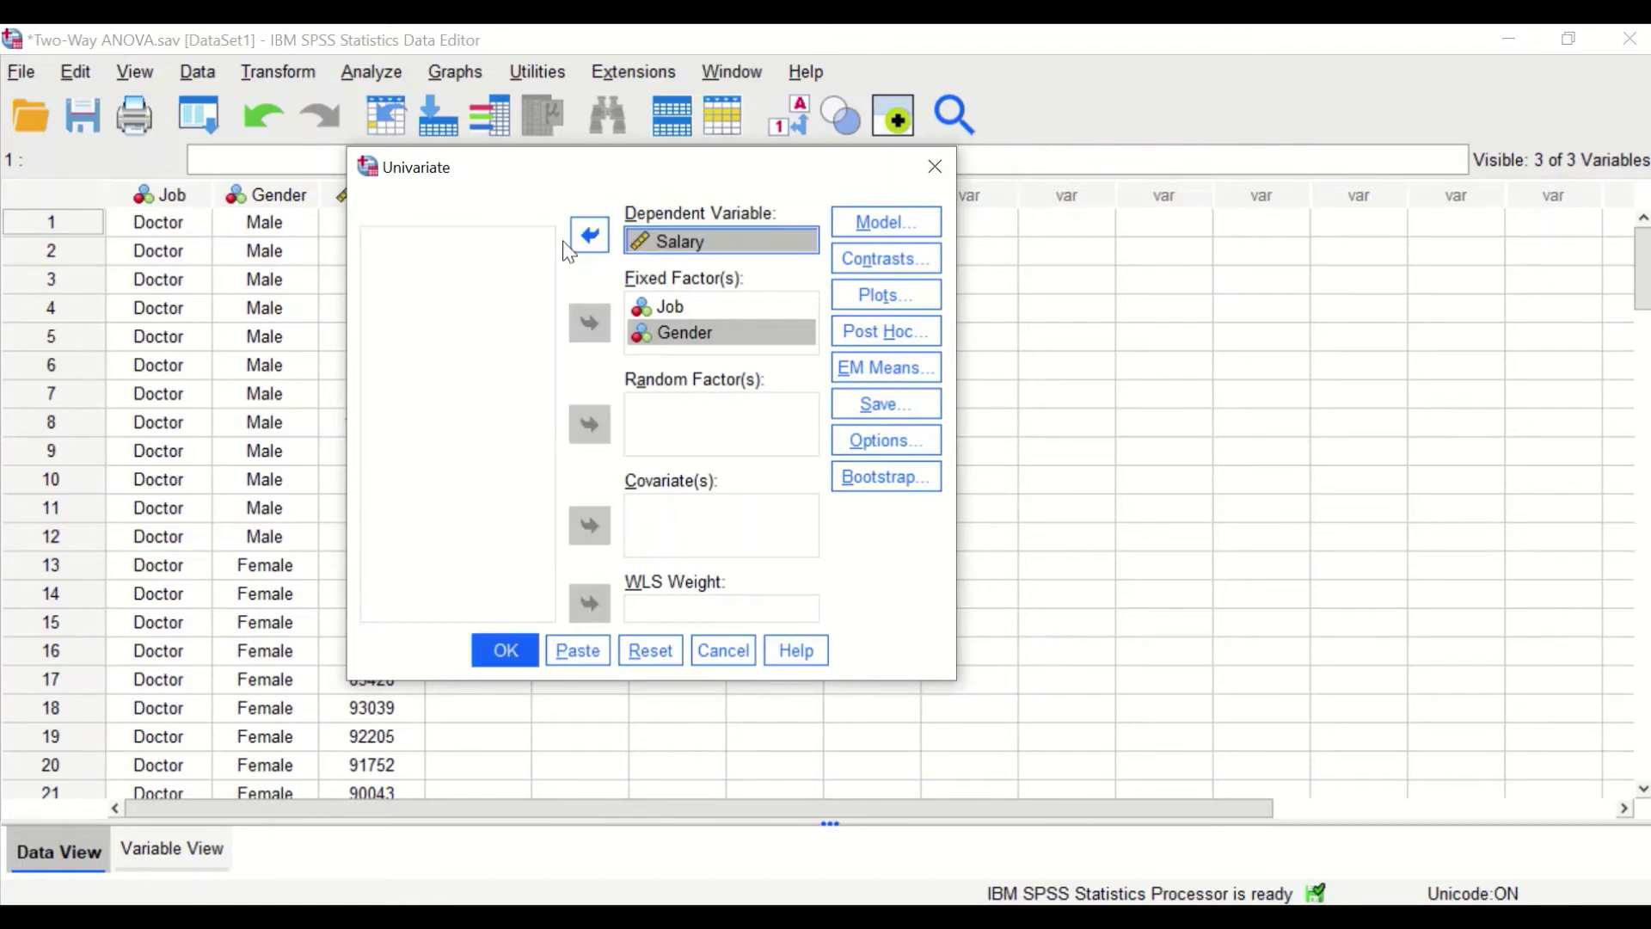
# Add separate profile plots to the univariate analysis for Job and for Gender, each factor on the horizontal axis
pyautogui.click(886, 295)
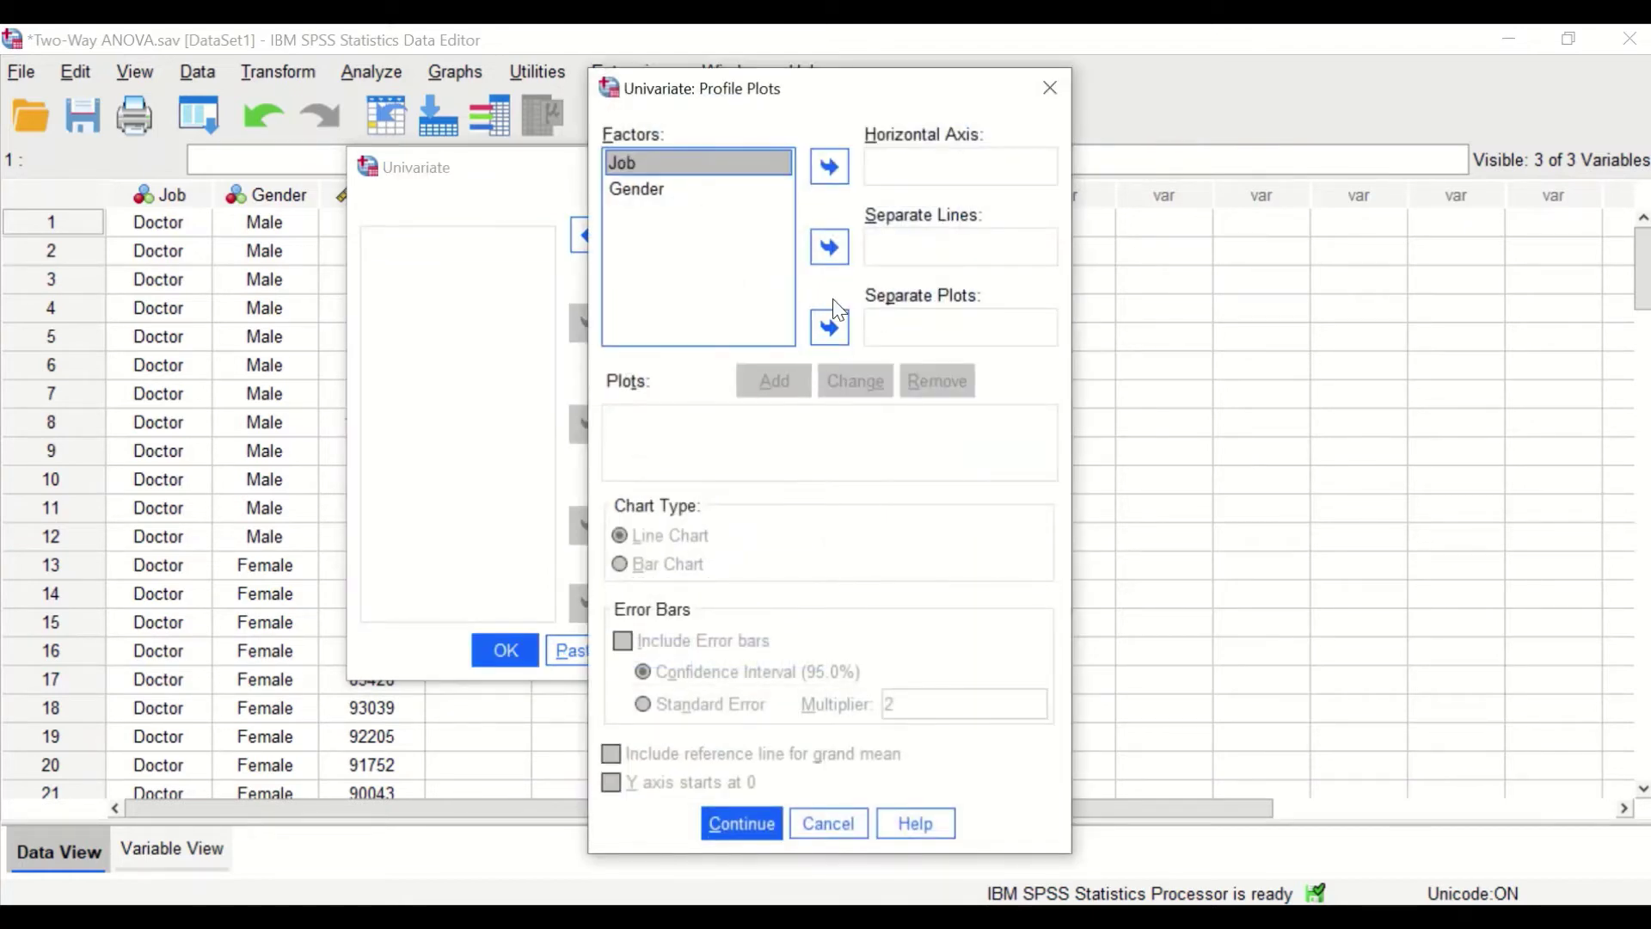
pyautogui.moveTo(941, 106); pyautogui.dragTo(723, 97)
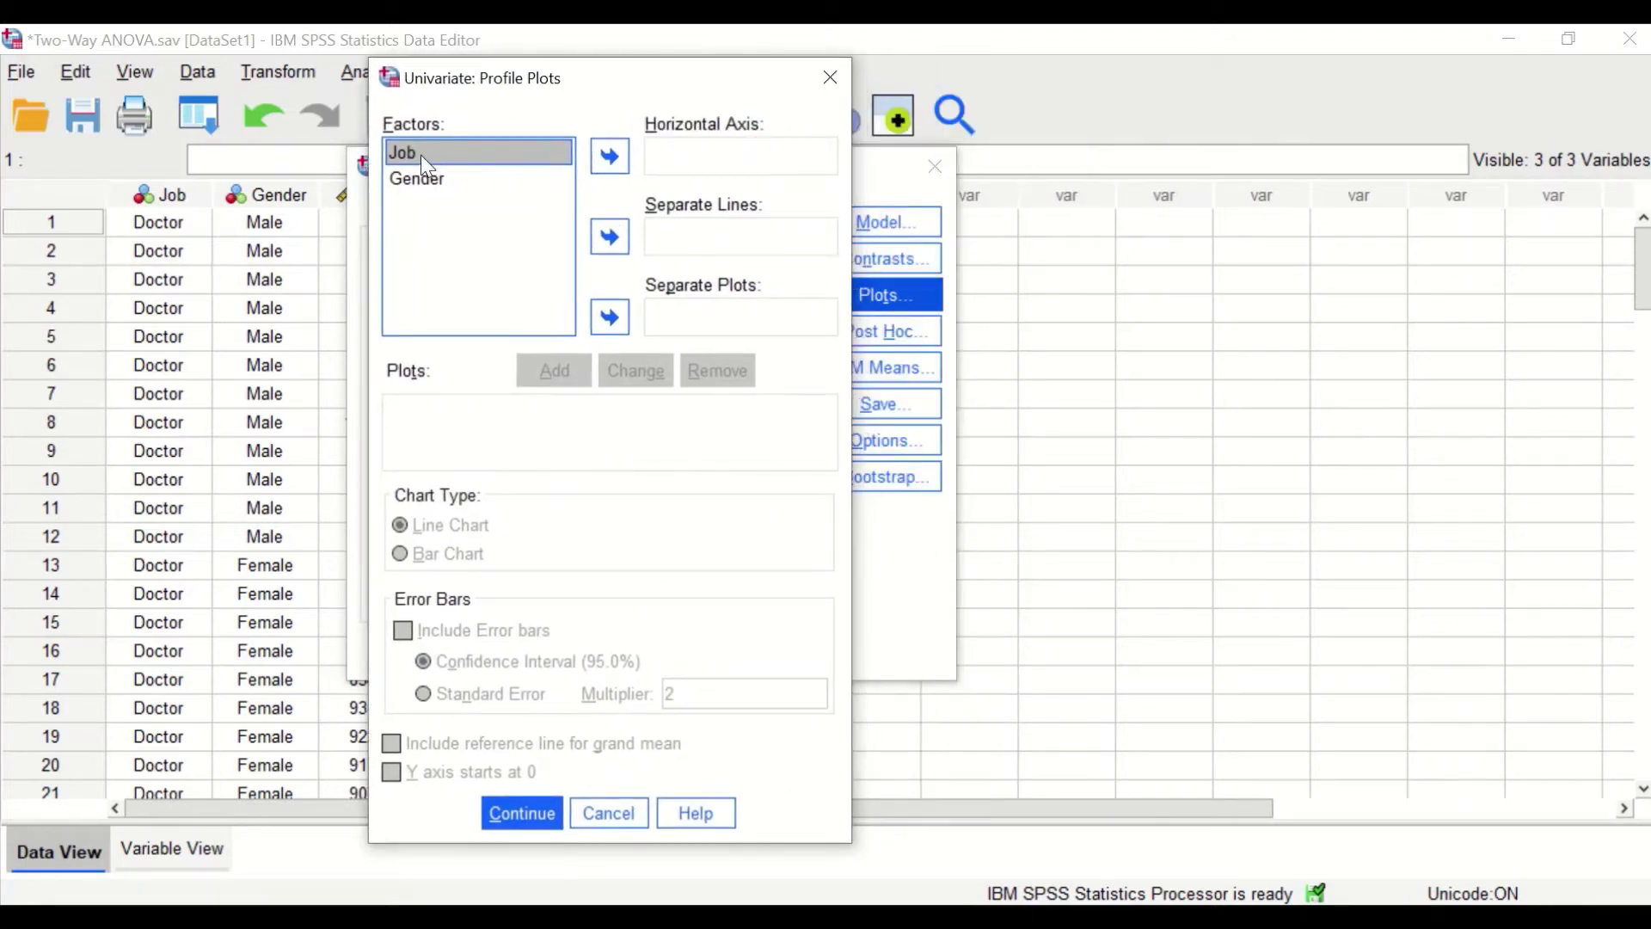
pyautogui.moveTo(513, 154); pyautogui.dragTo(693, 147)
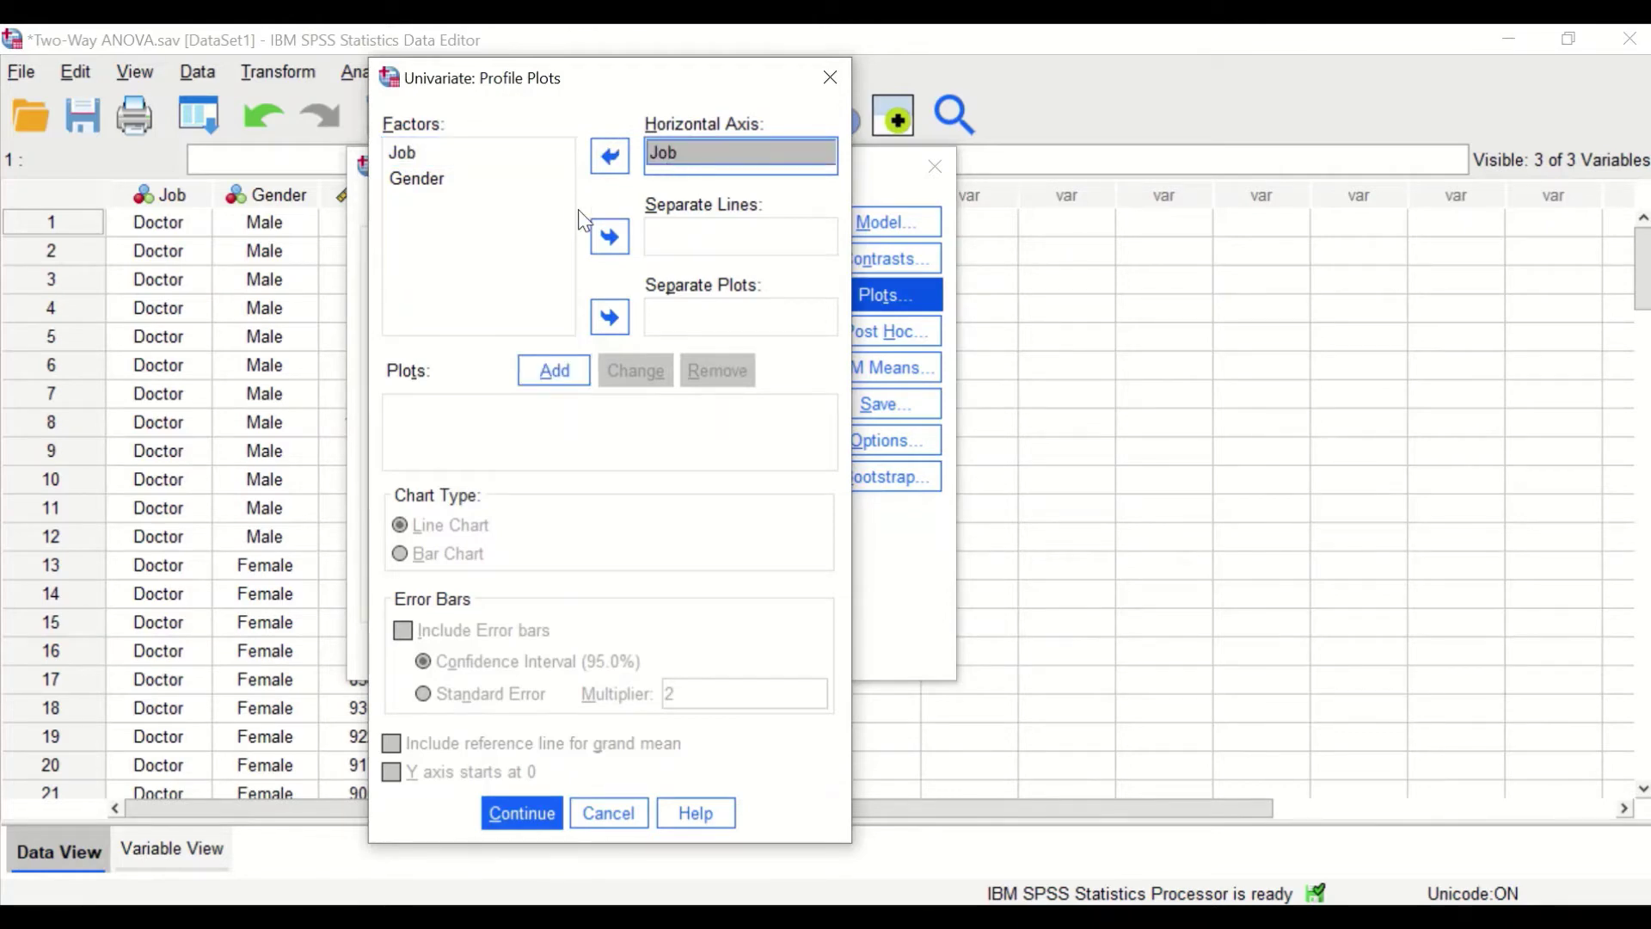
pyautogui.click(553, 375)
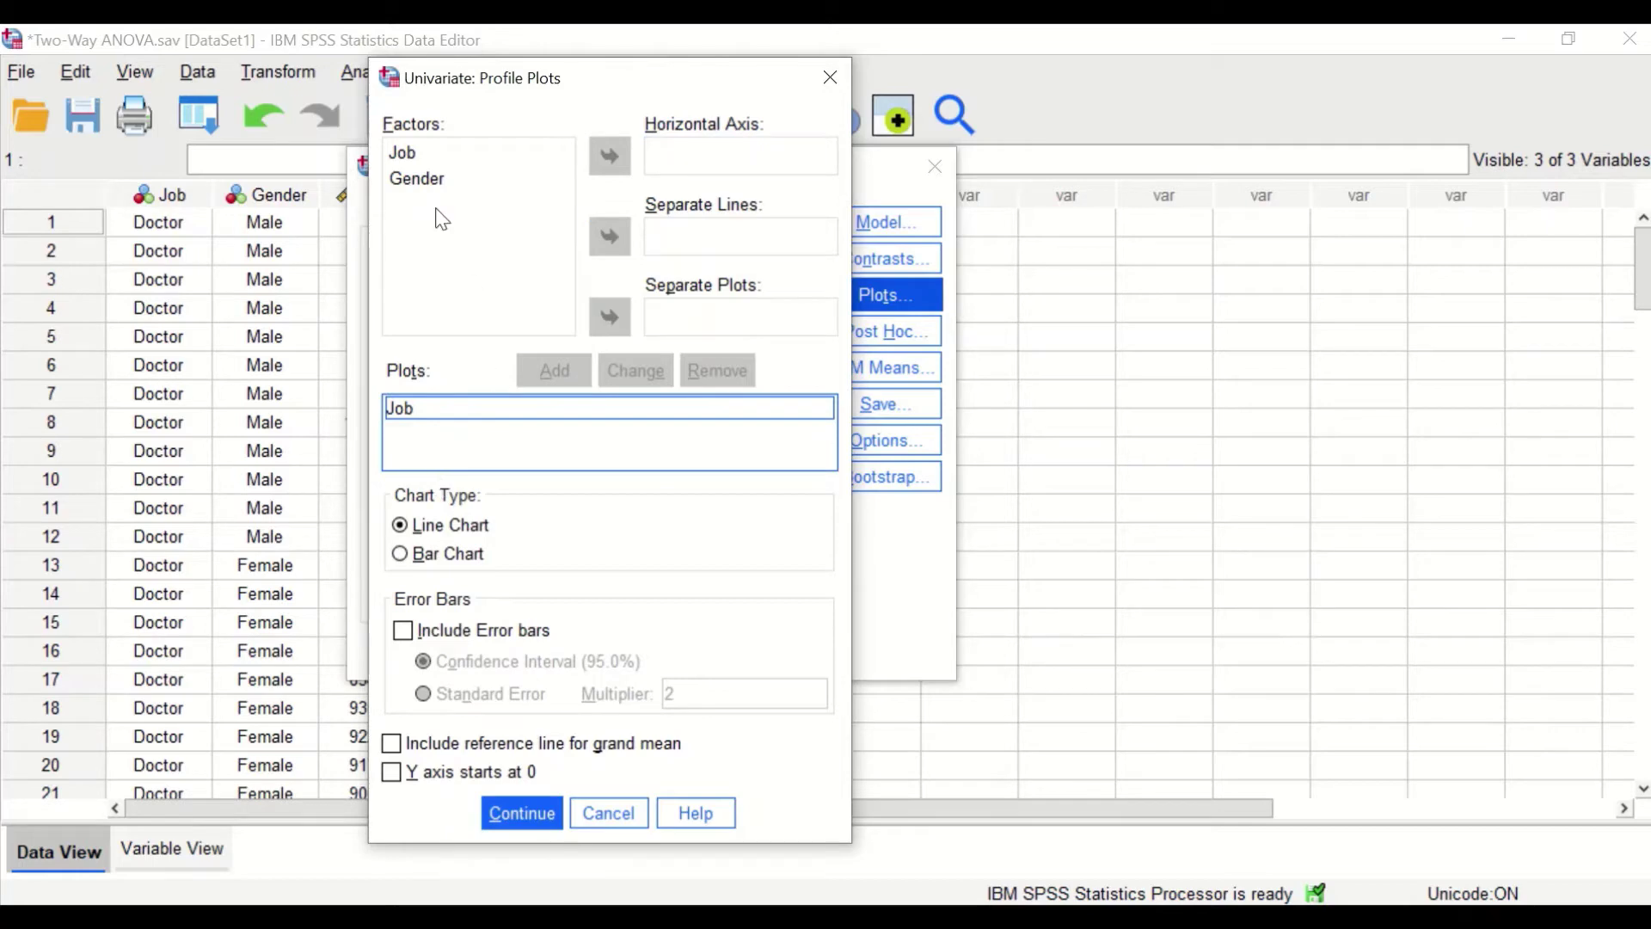
pyautogui.click(423, 178)
pyautogui.click(614, 169)
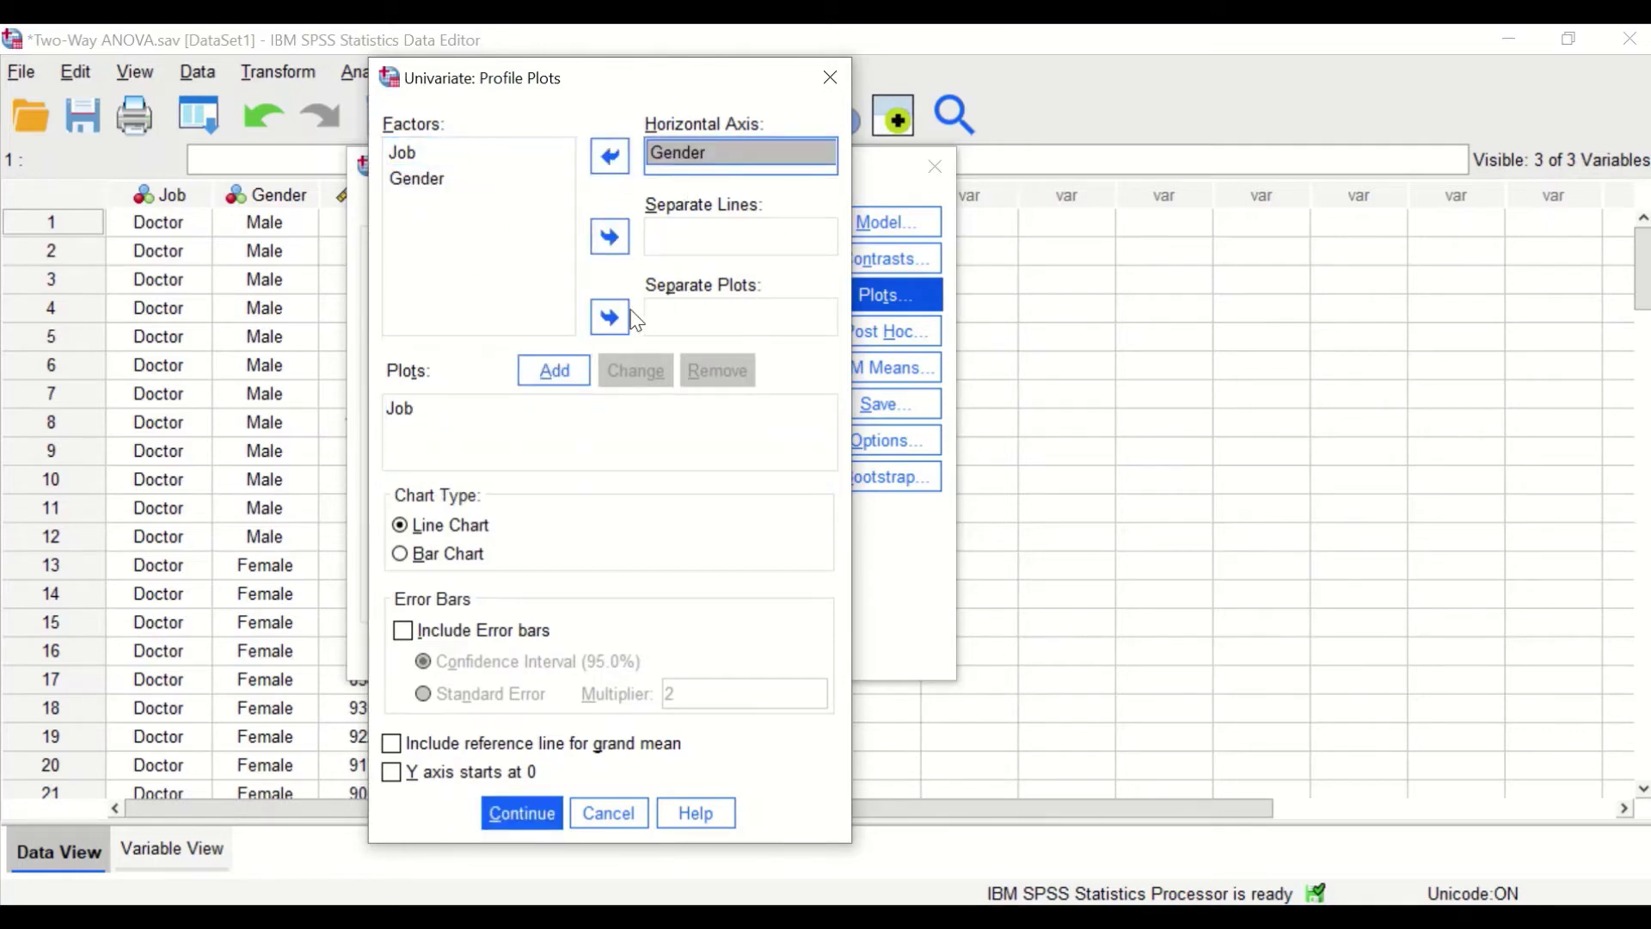
pyautogui.click(542, 368)
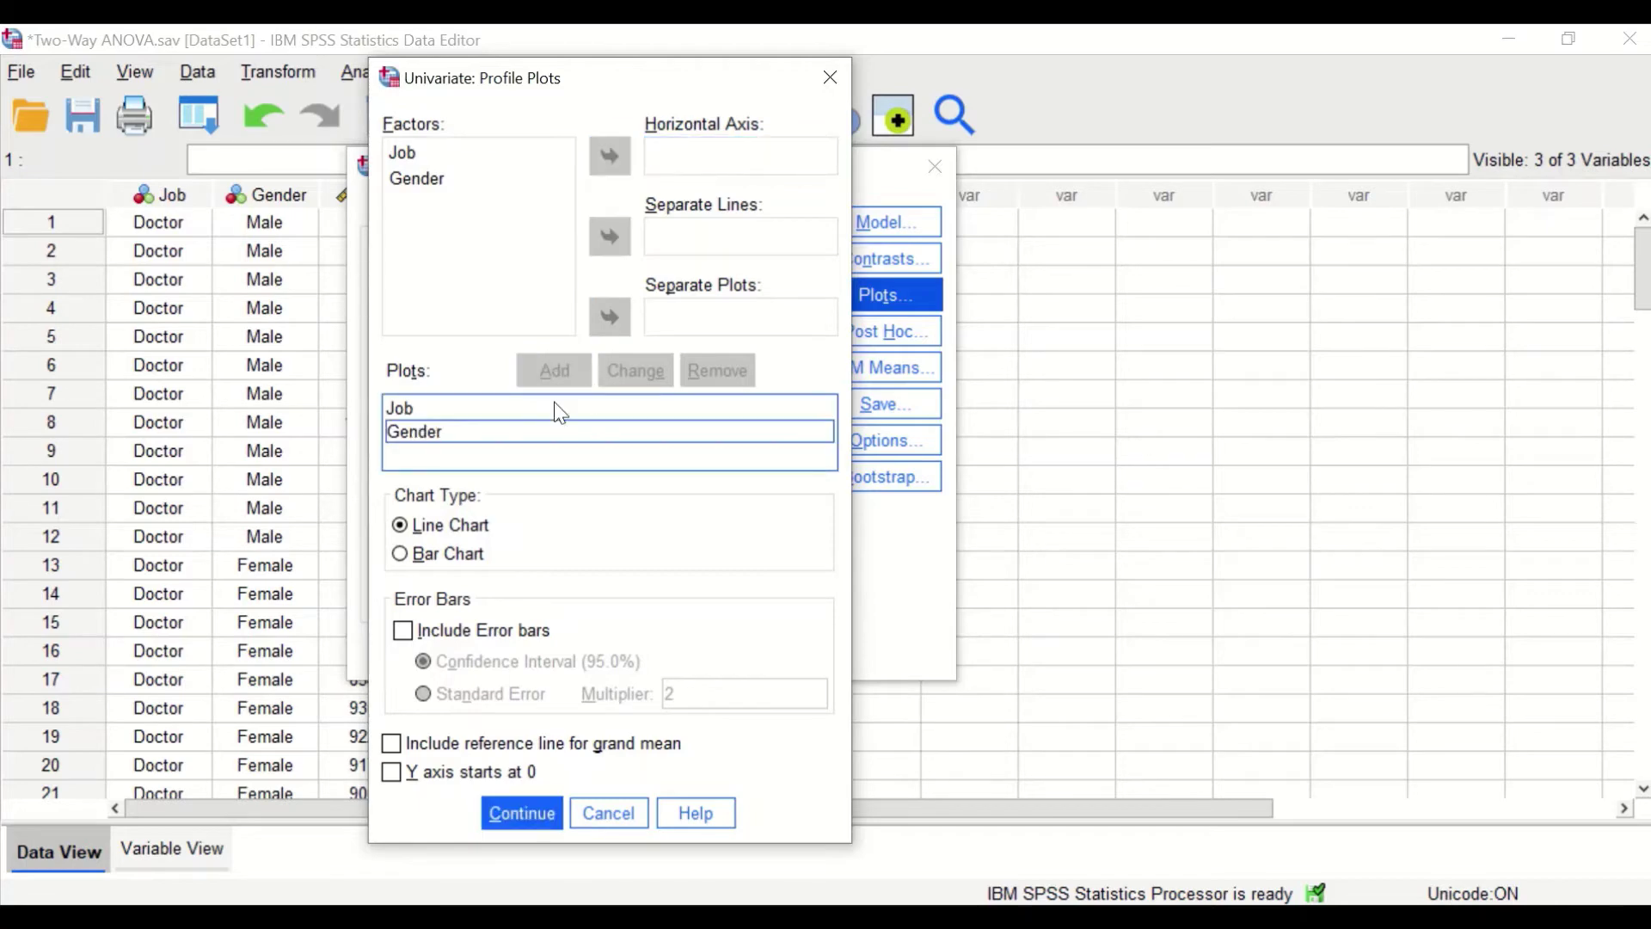
# Add a Job*Gender profile plot with Job on the horizontal axis and Gender as separate lines, and apply the plot settings
pyautogui.click(415, 152)
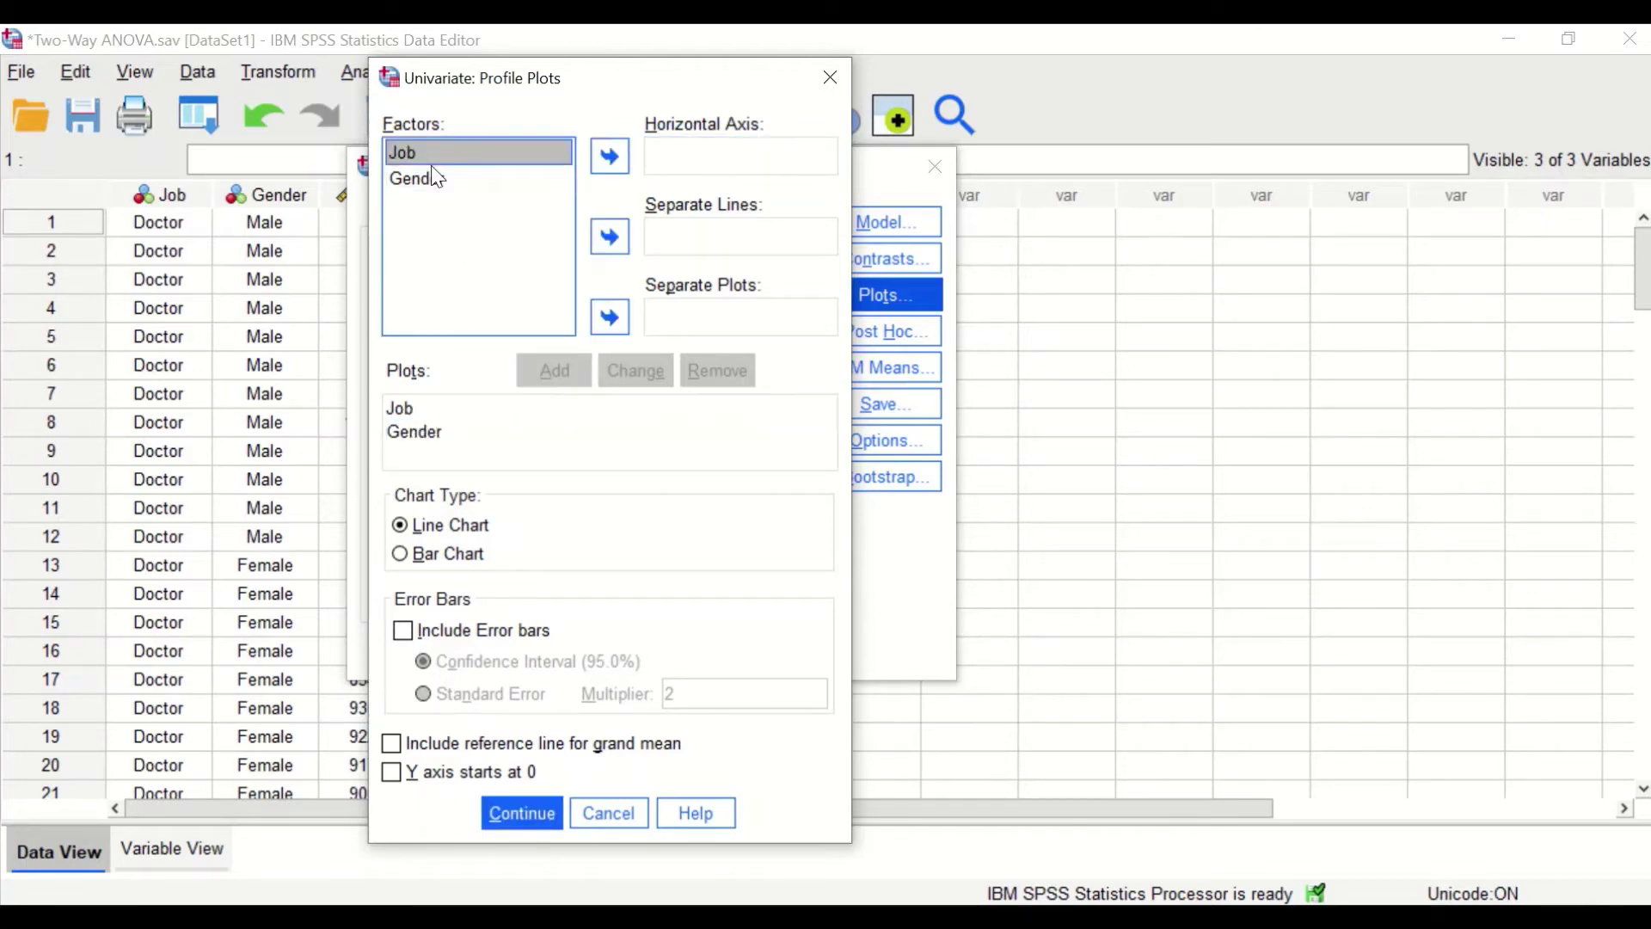
pyautogui.click(614, 169)
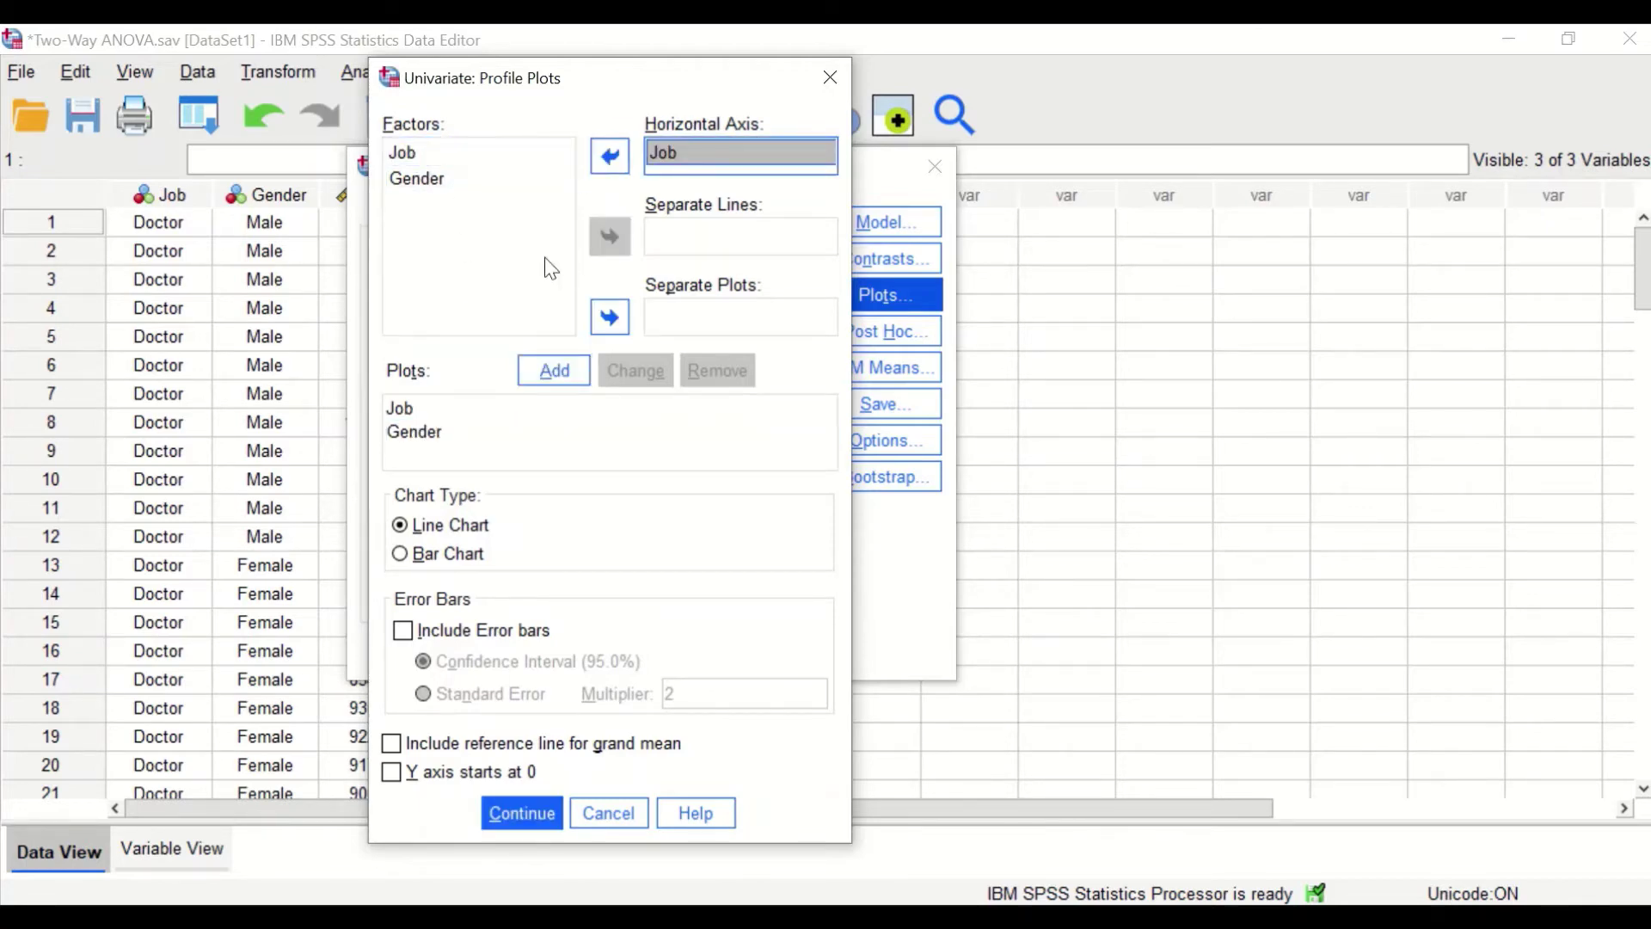
pyautogui.click(415, 177)
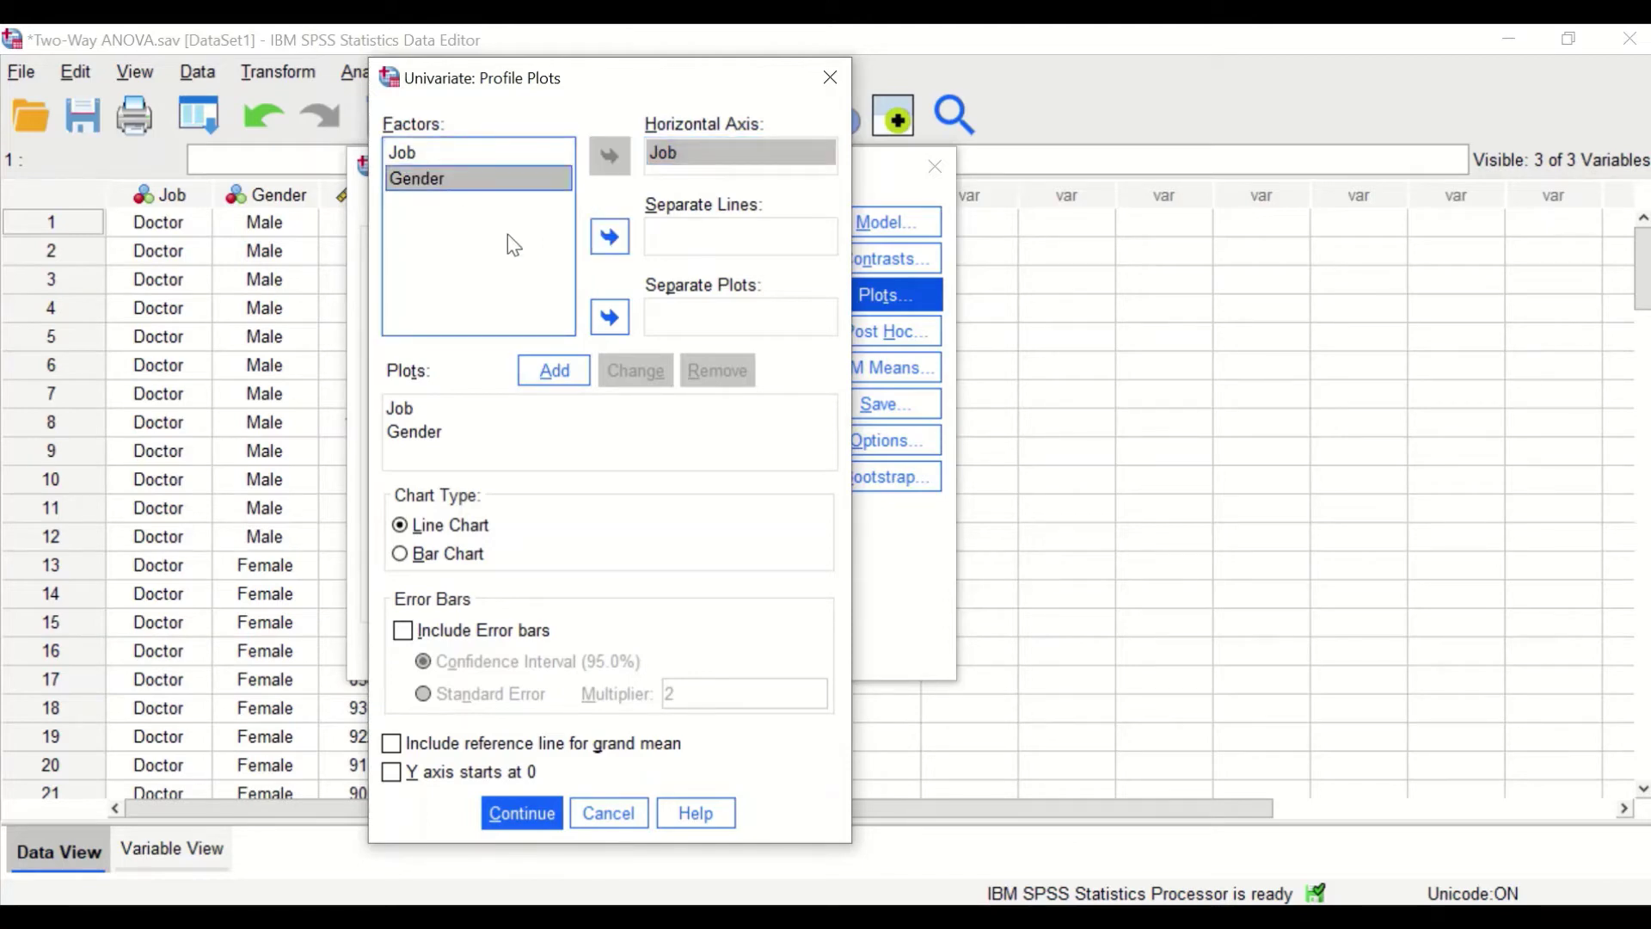
pyautogui.click(608, 237)
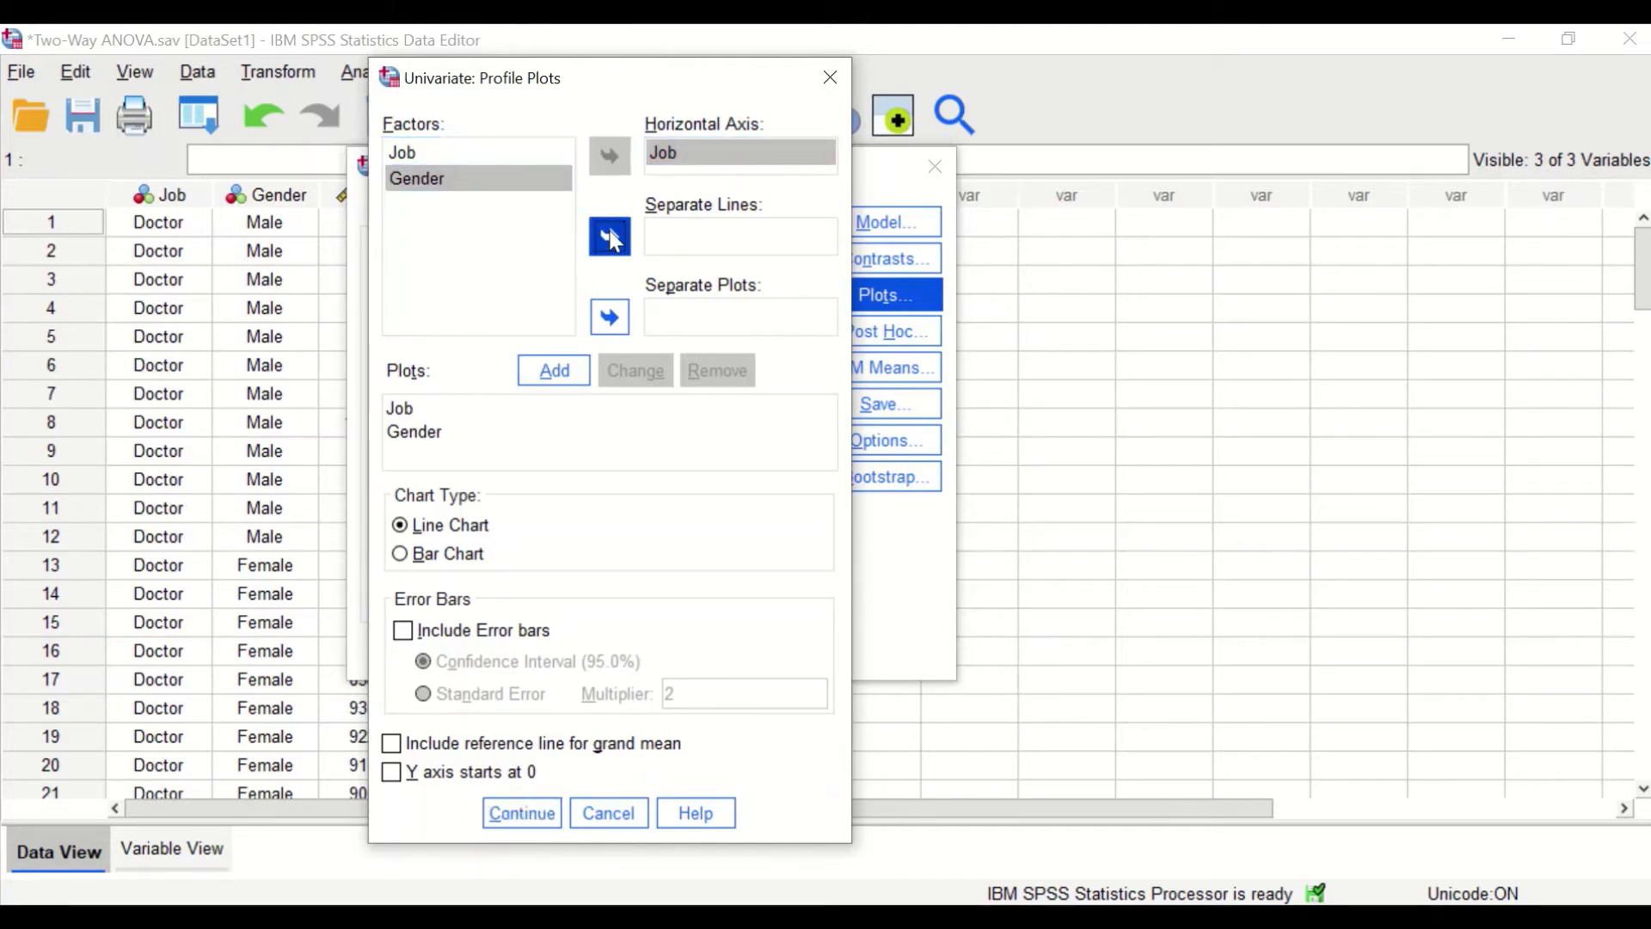
pyautogui.click(550, 376)
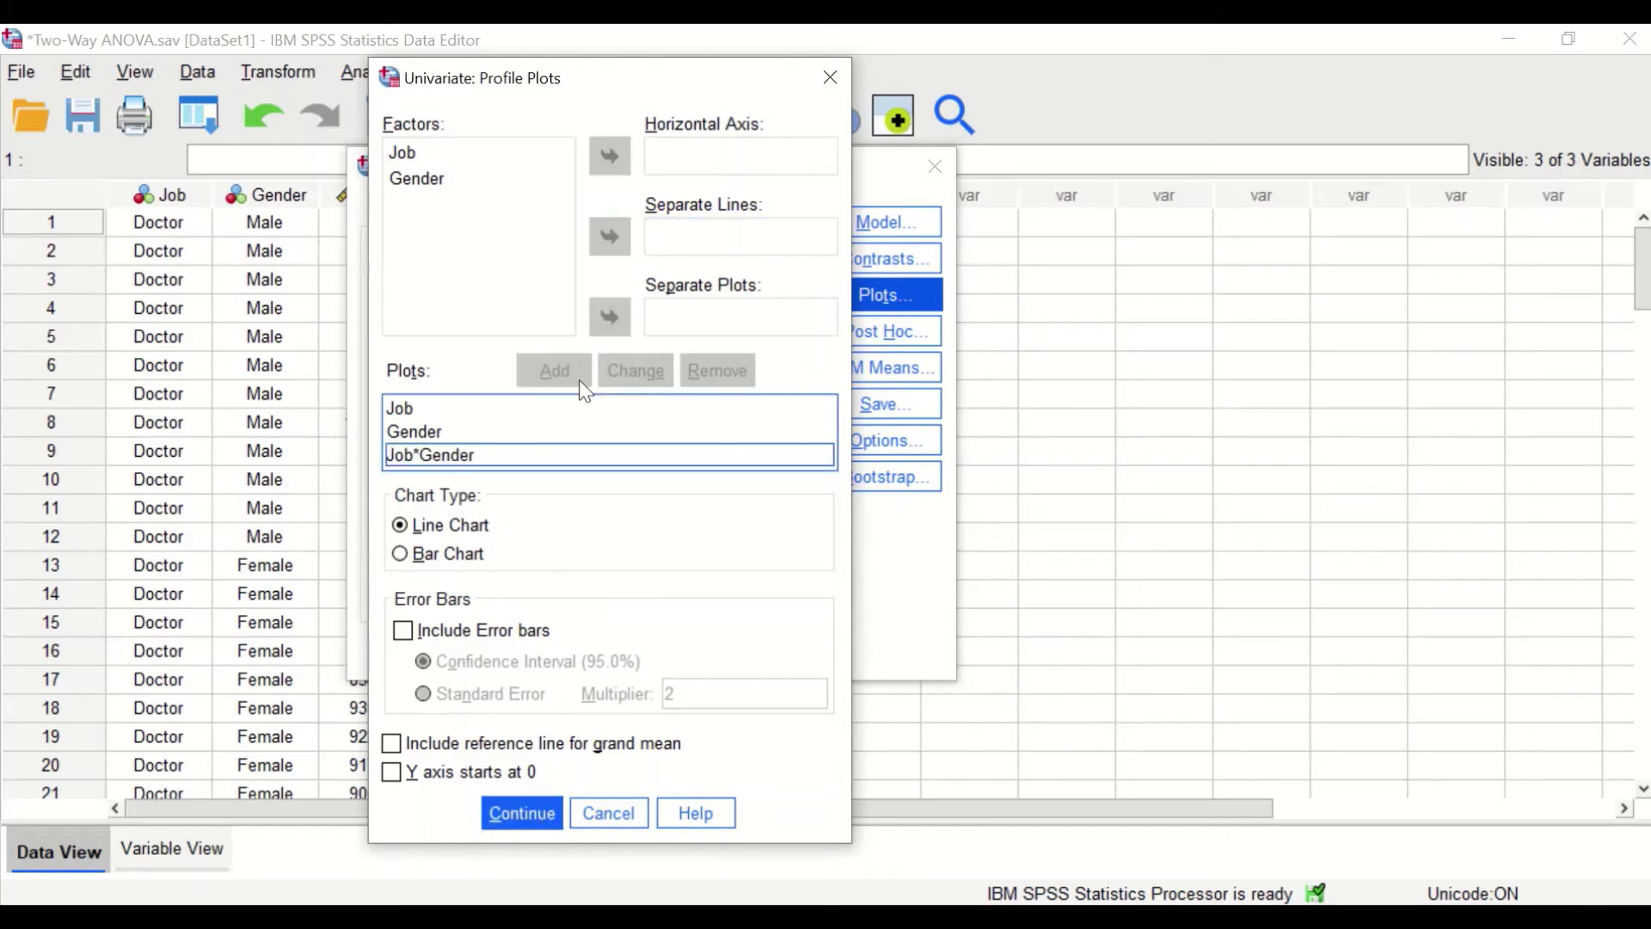
pyautogui.click(521, 817)
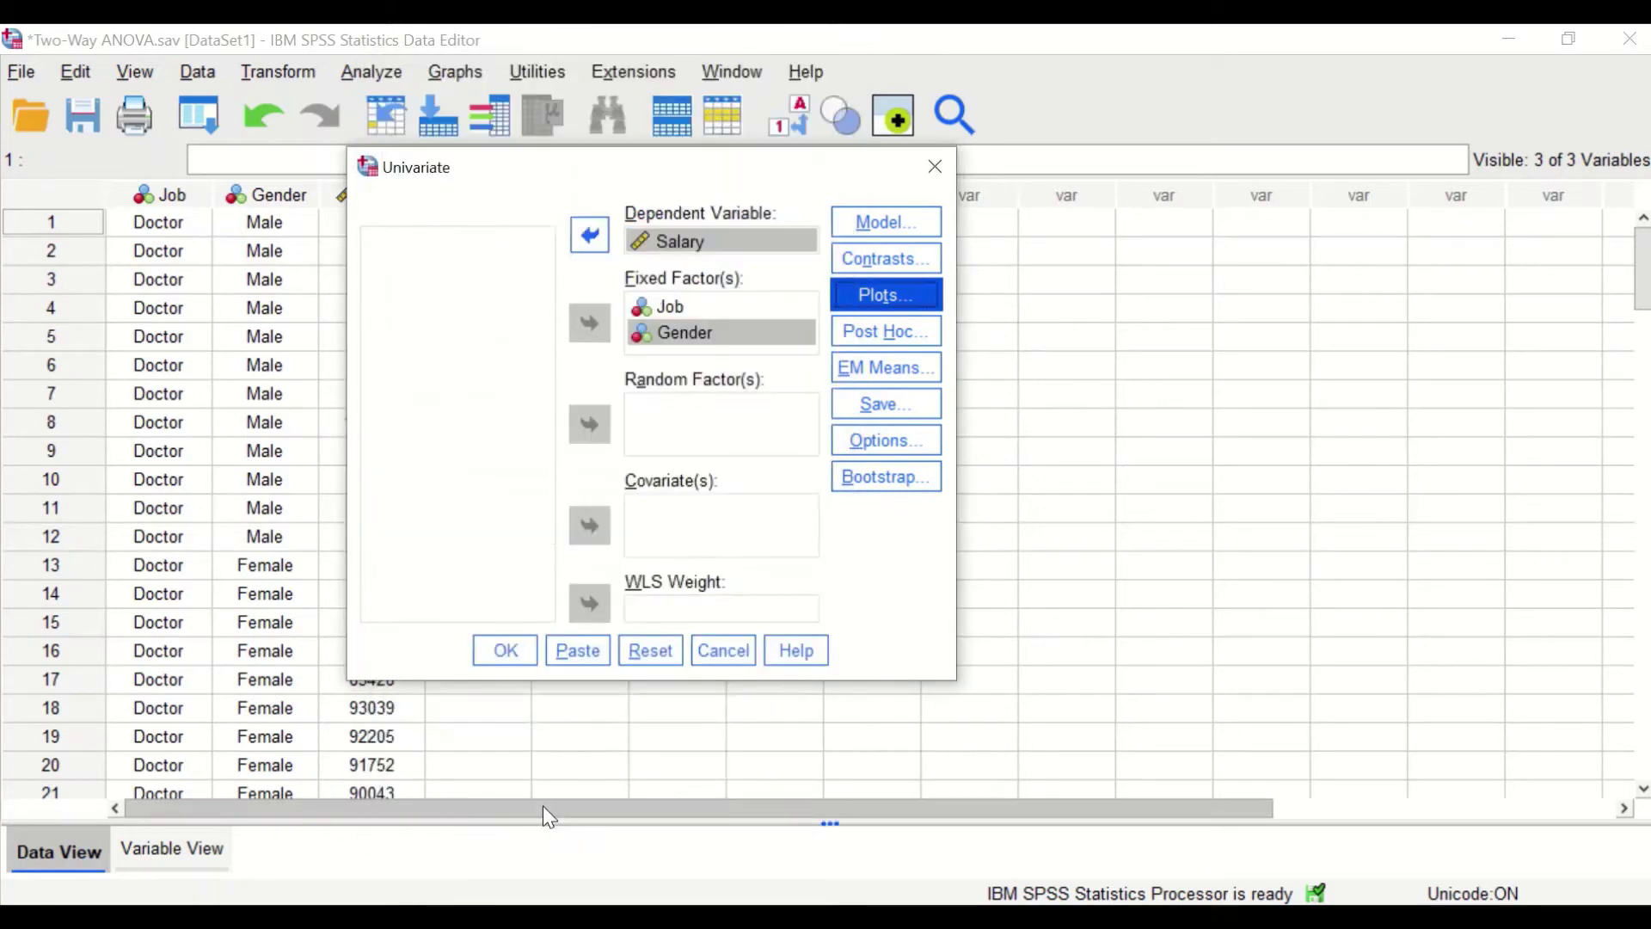
# Request Tukey post hoc comparisons for the Job factor and apply the post hoc settings
pyautogui.click(888, 335)
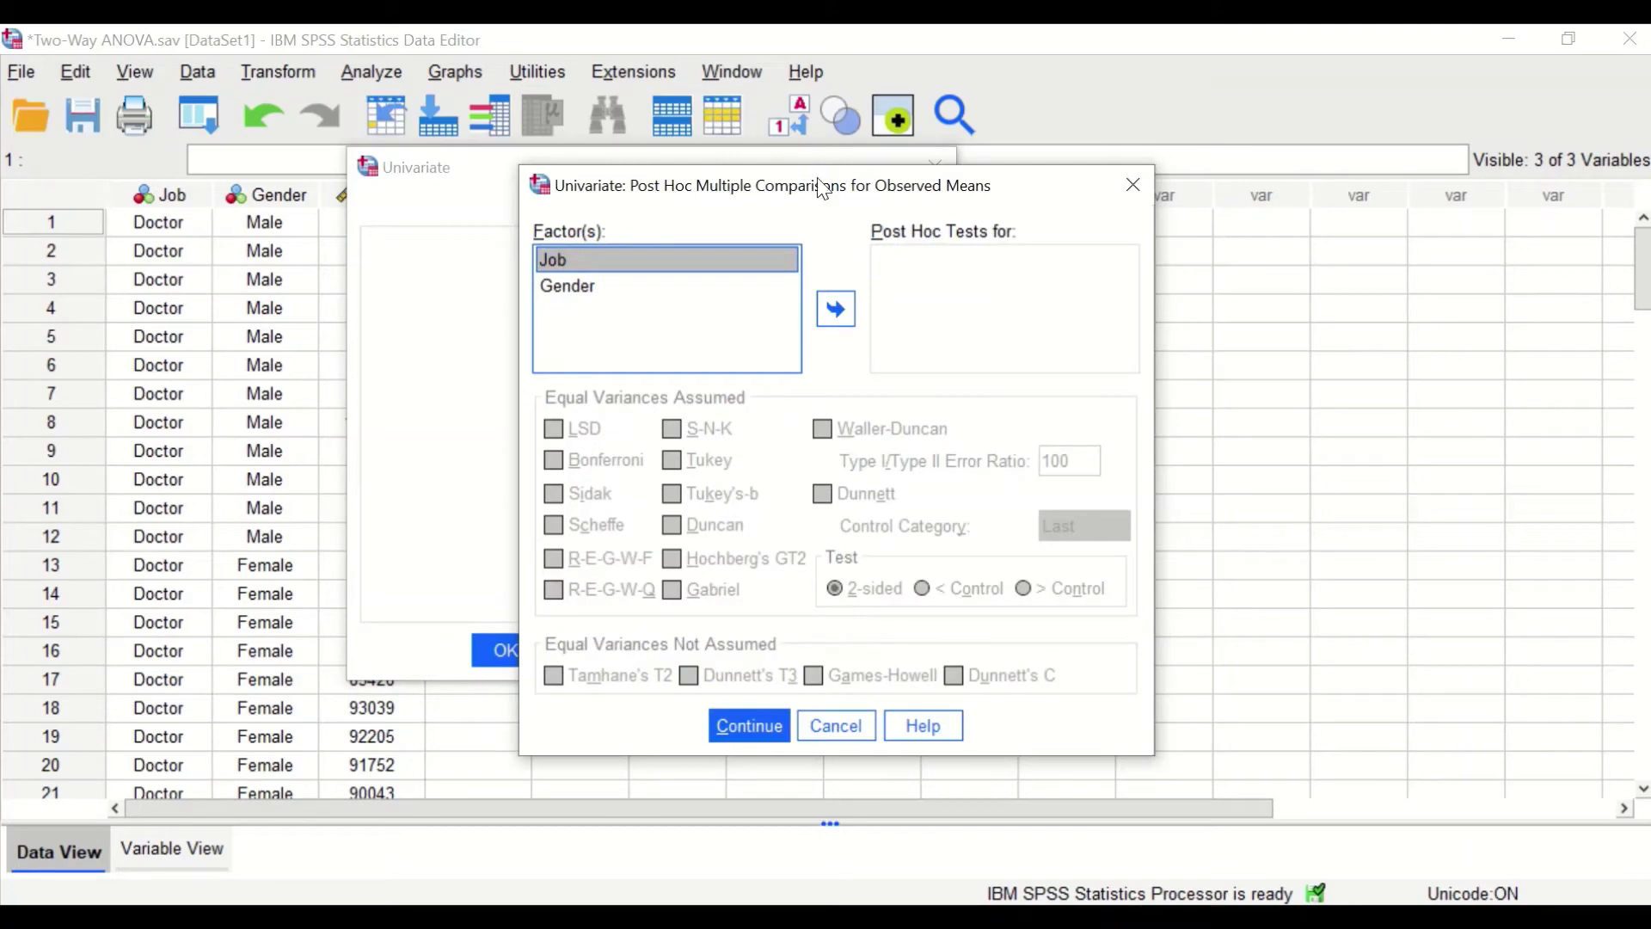
pyautogui.moveTo(816, 180); pyautogui.dragTo(663, 151)
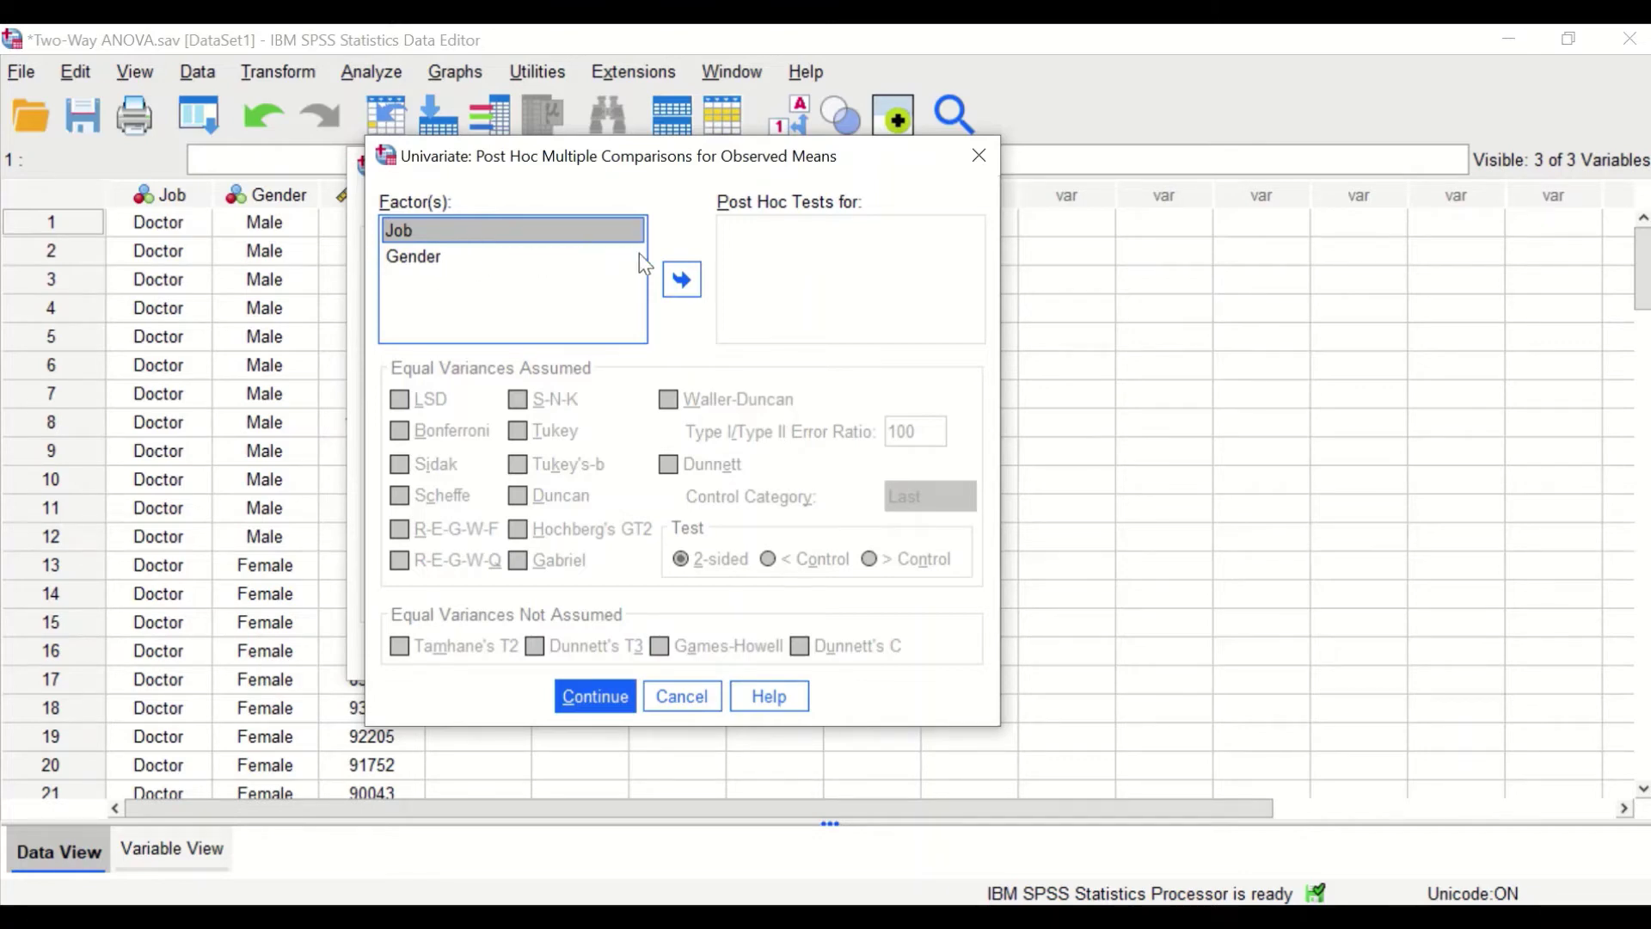
pyautogui.click(681, 278)
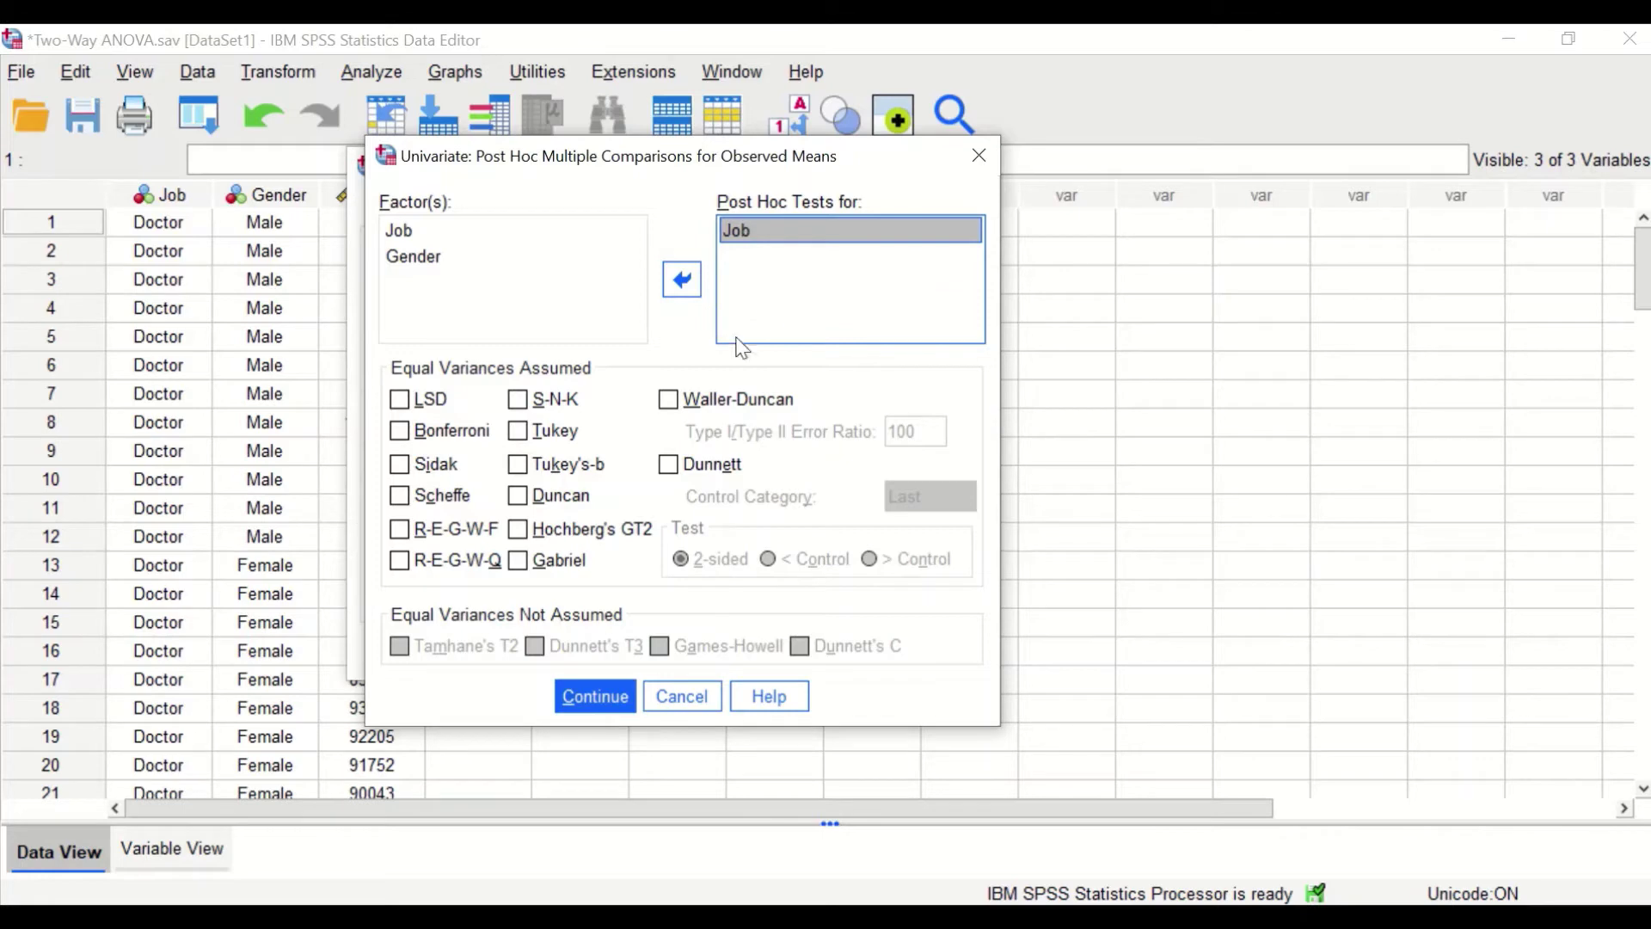
pyautogui.click(520, 432)
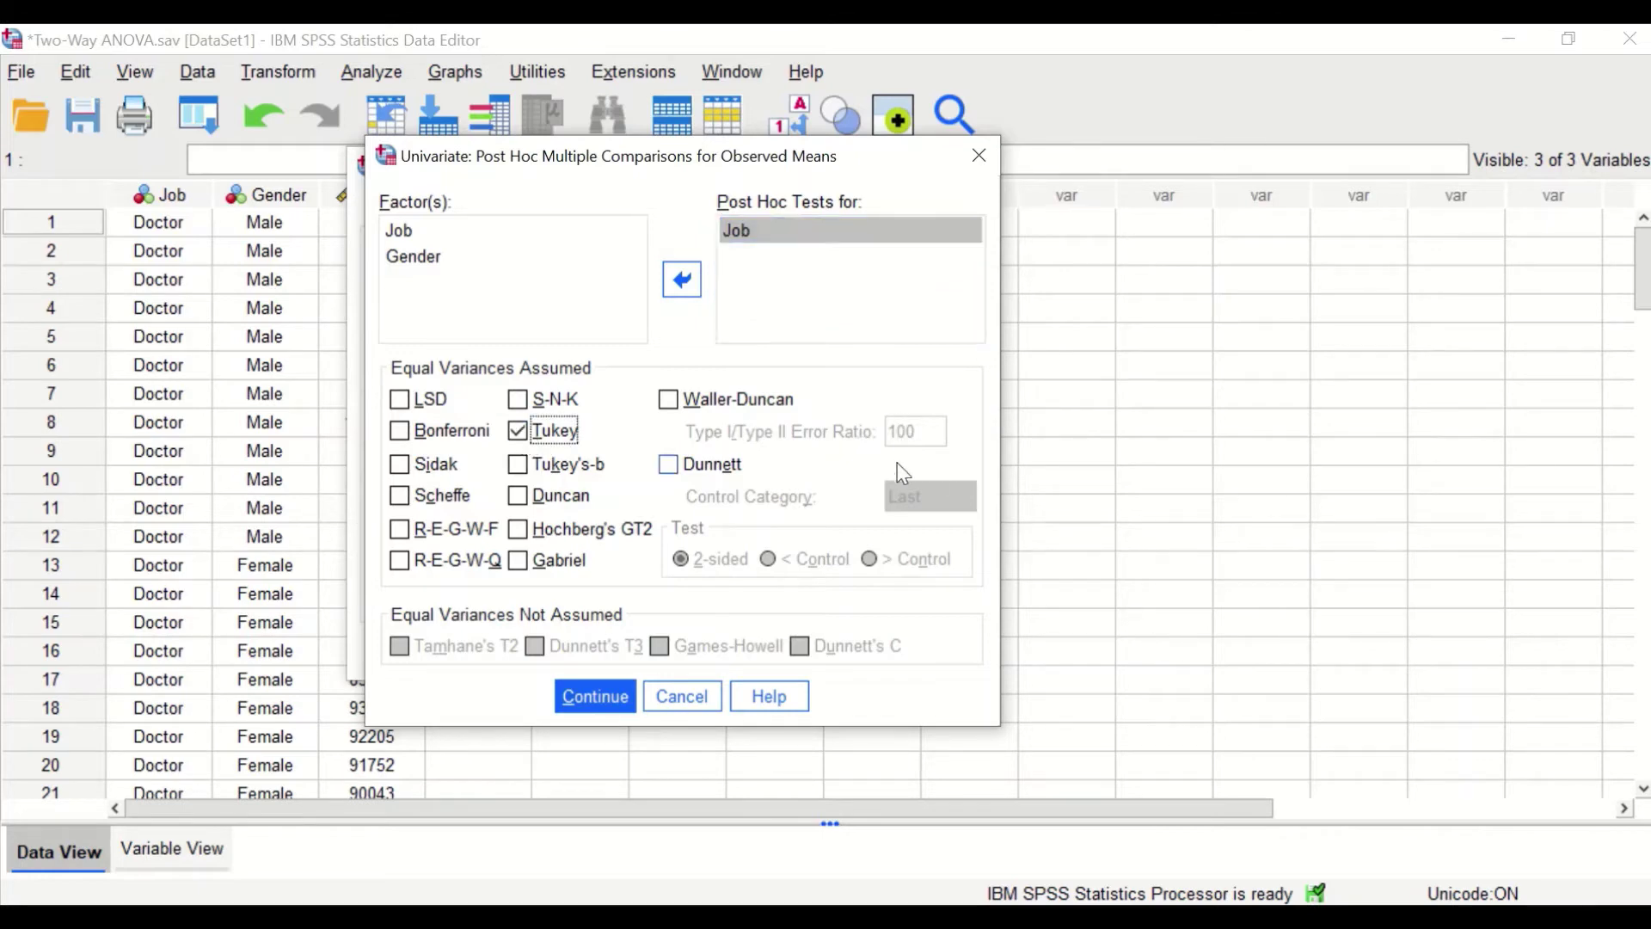
pyautogui.click(565, 692)
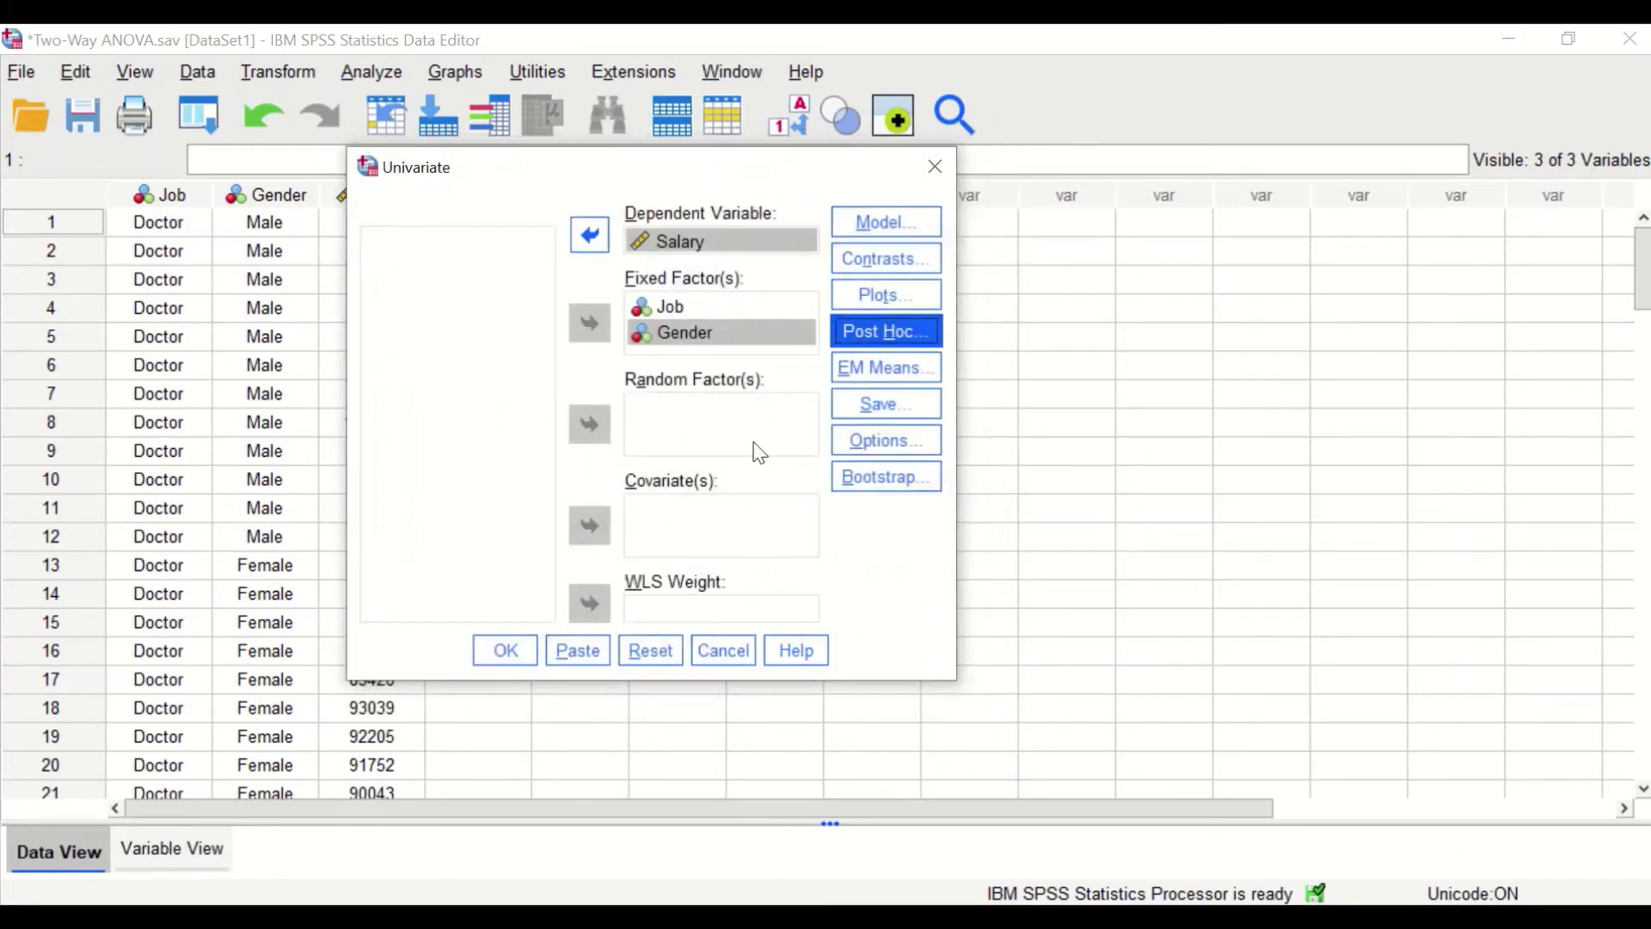
# Display estimated marginal means for OVERALL, Job, Gender and Job*Gender, with main effects compared using the LSD(none) adjustment, and apply the settings
pyautogui.click(903, 372)
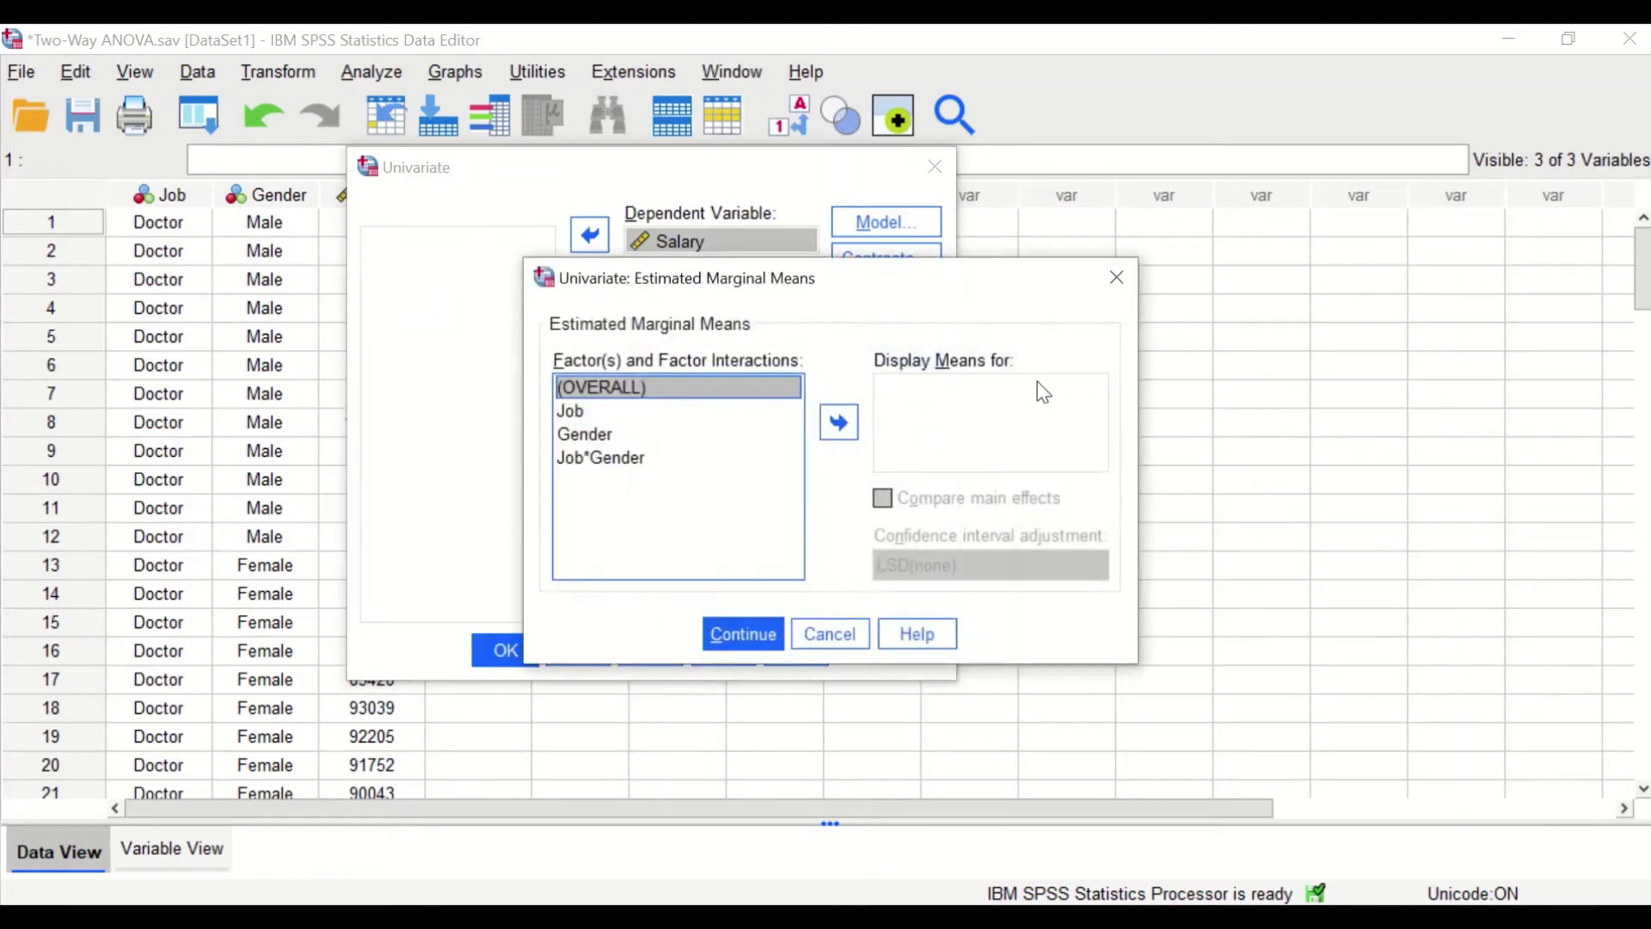
pyautogui.moveTo(920, 297); pyautogui.dragTo(799, 311)
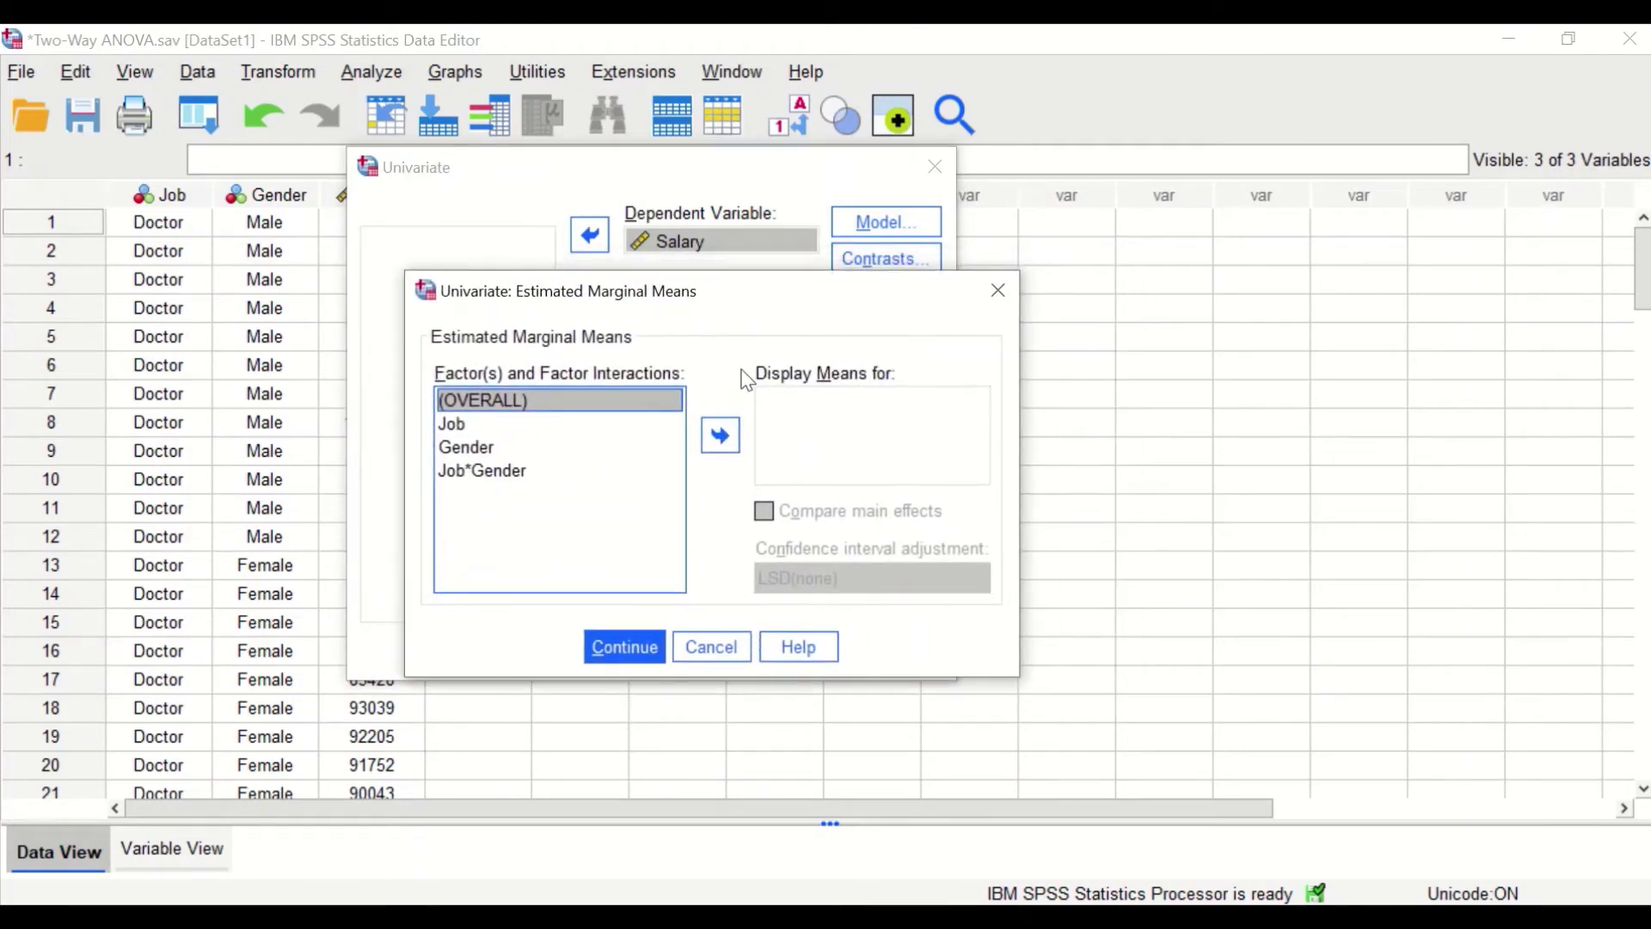
pyautogui.moveTo(468, 432); pyautogui.dragTo(476, 458)
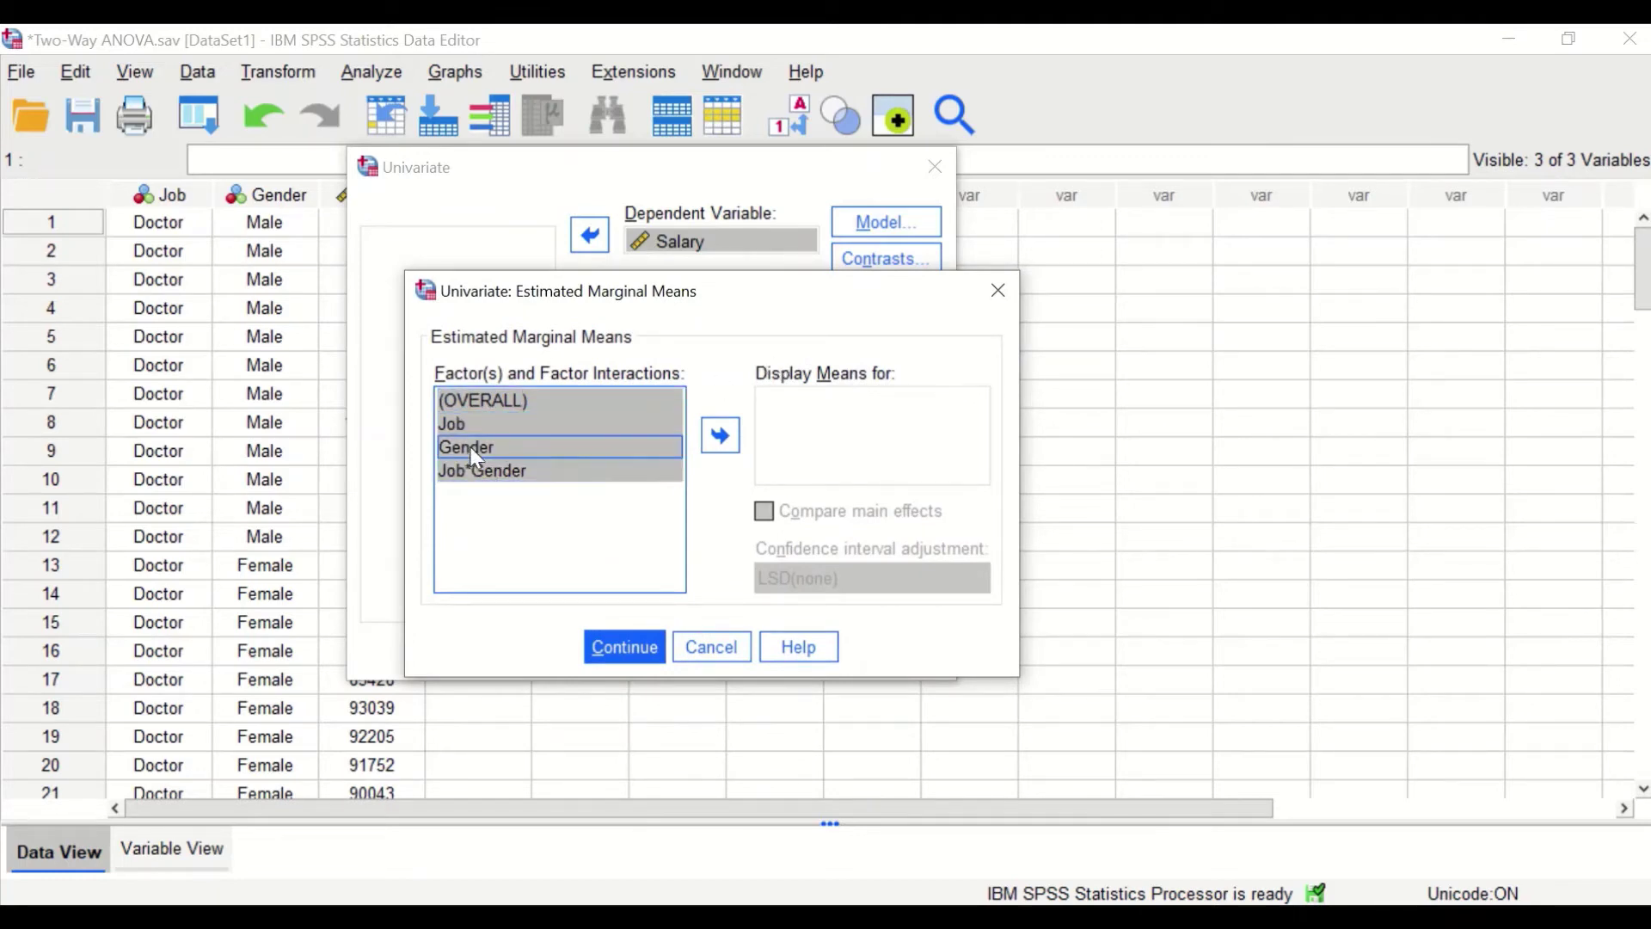
pyautogui.click(720, 435)
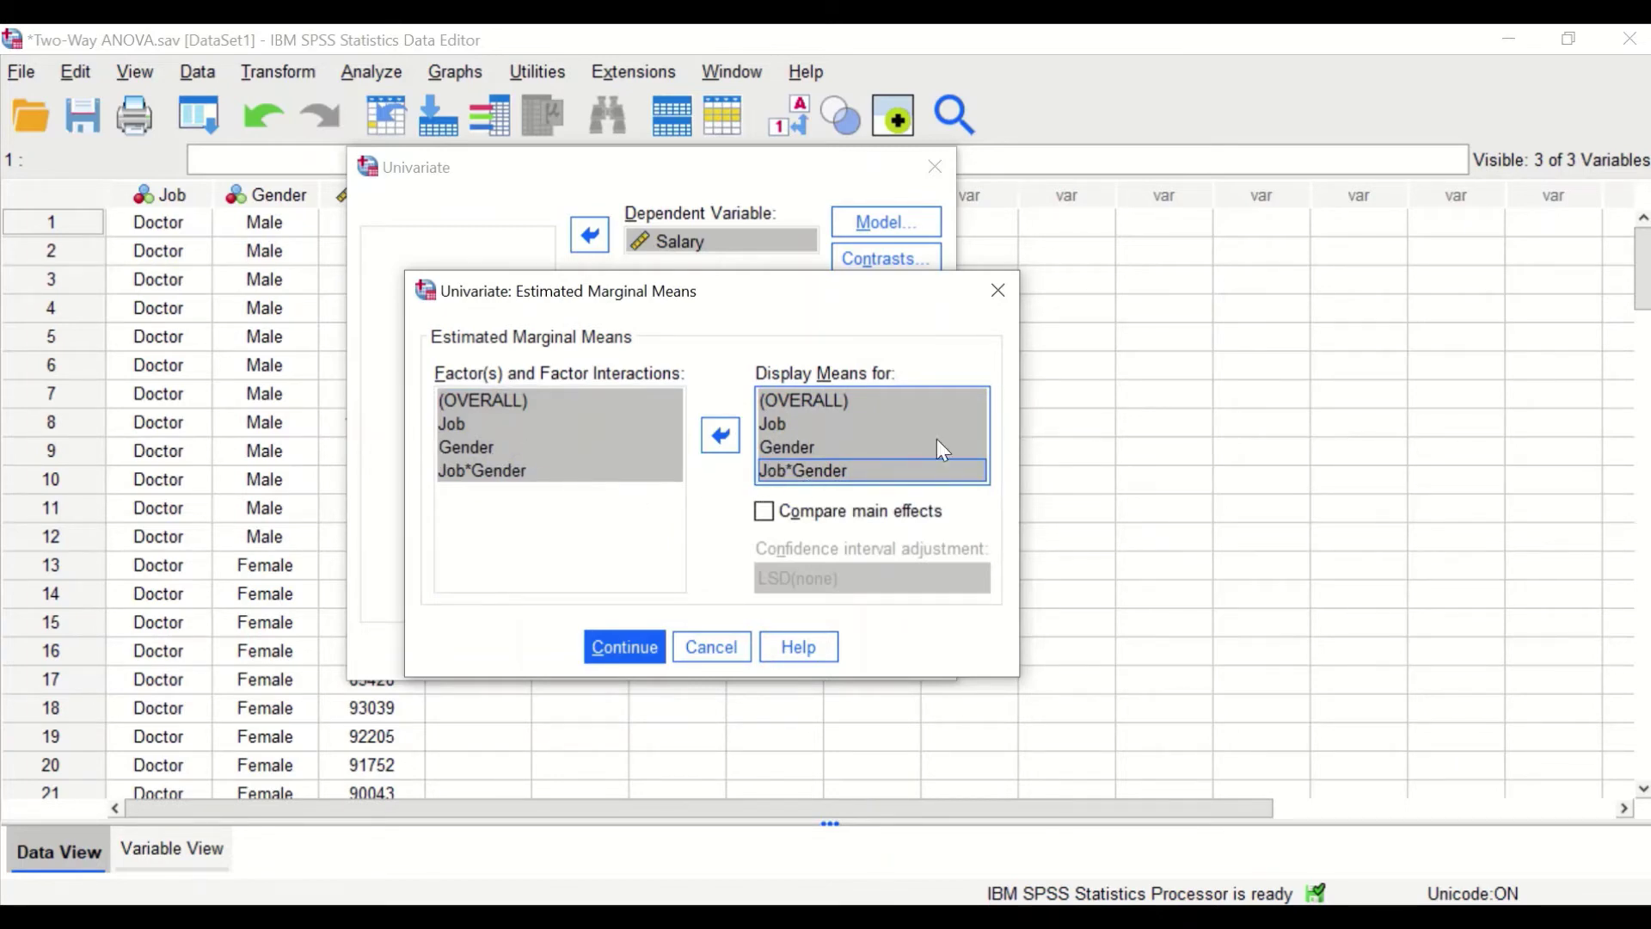
pyautogui.click(839, 522)
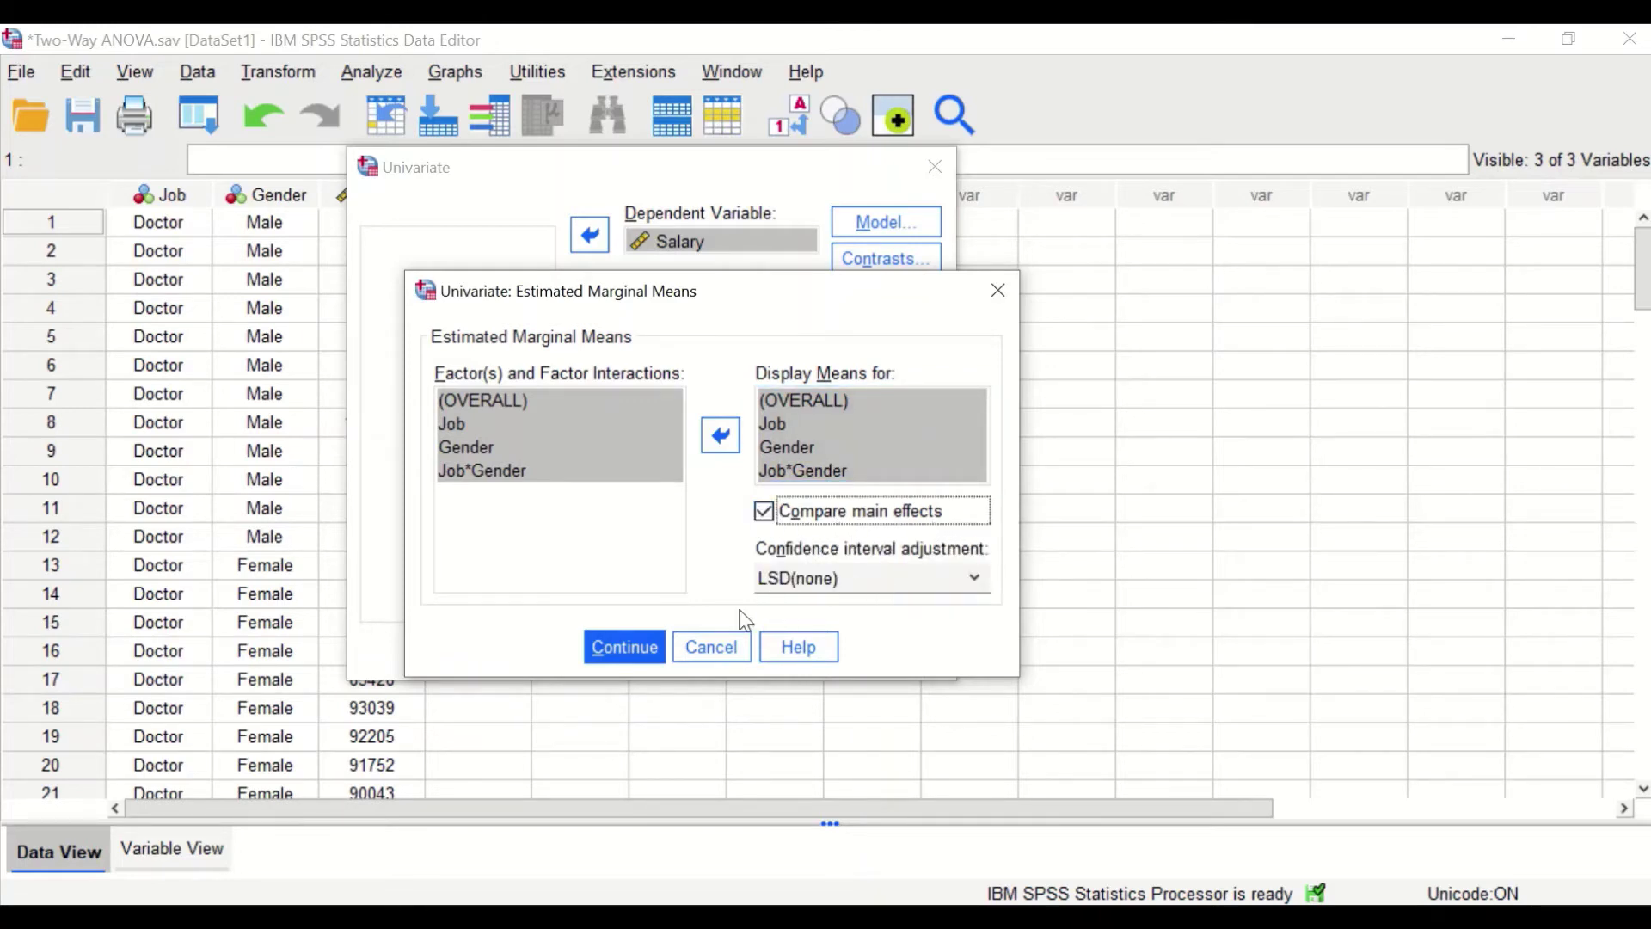
pyautogui.click(636, 653)
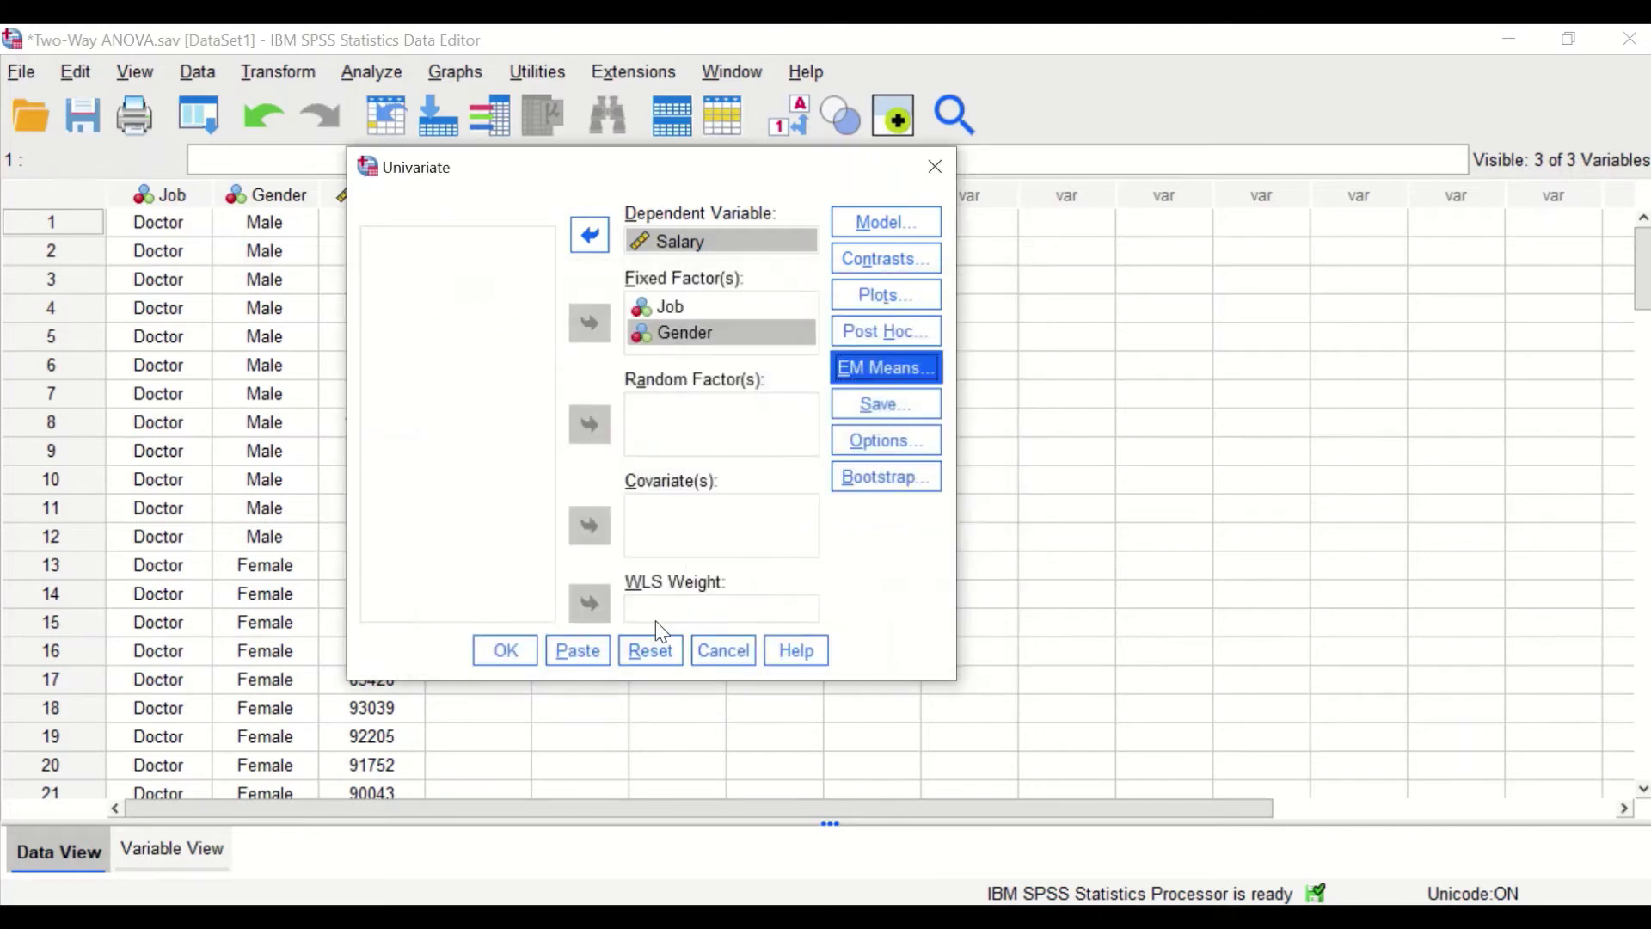
# Request saving of the unstandardized predicted values for the univariate analysis and apply the save settings
pyautogui.click(860, 417)
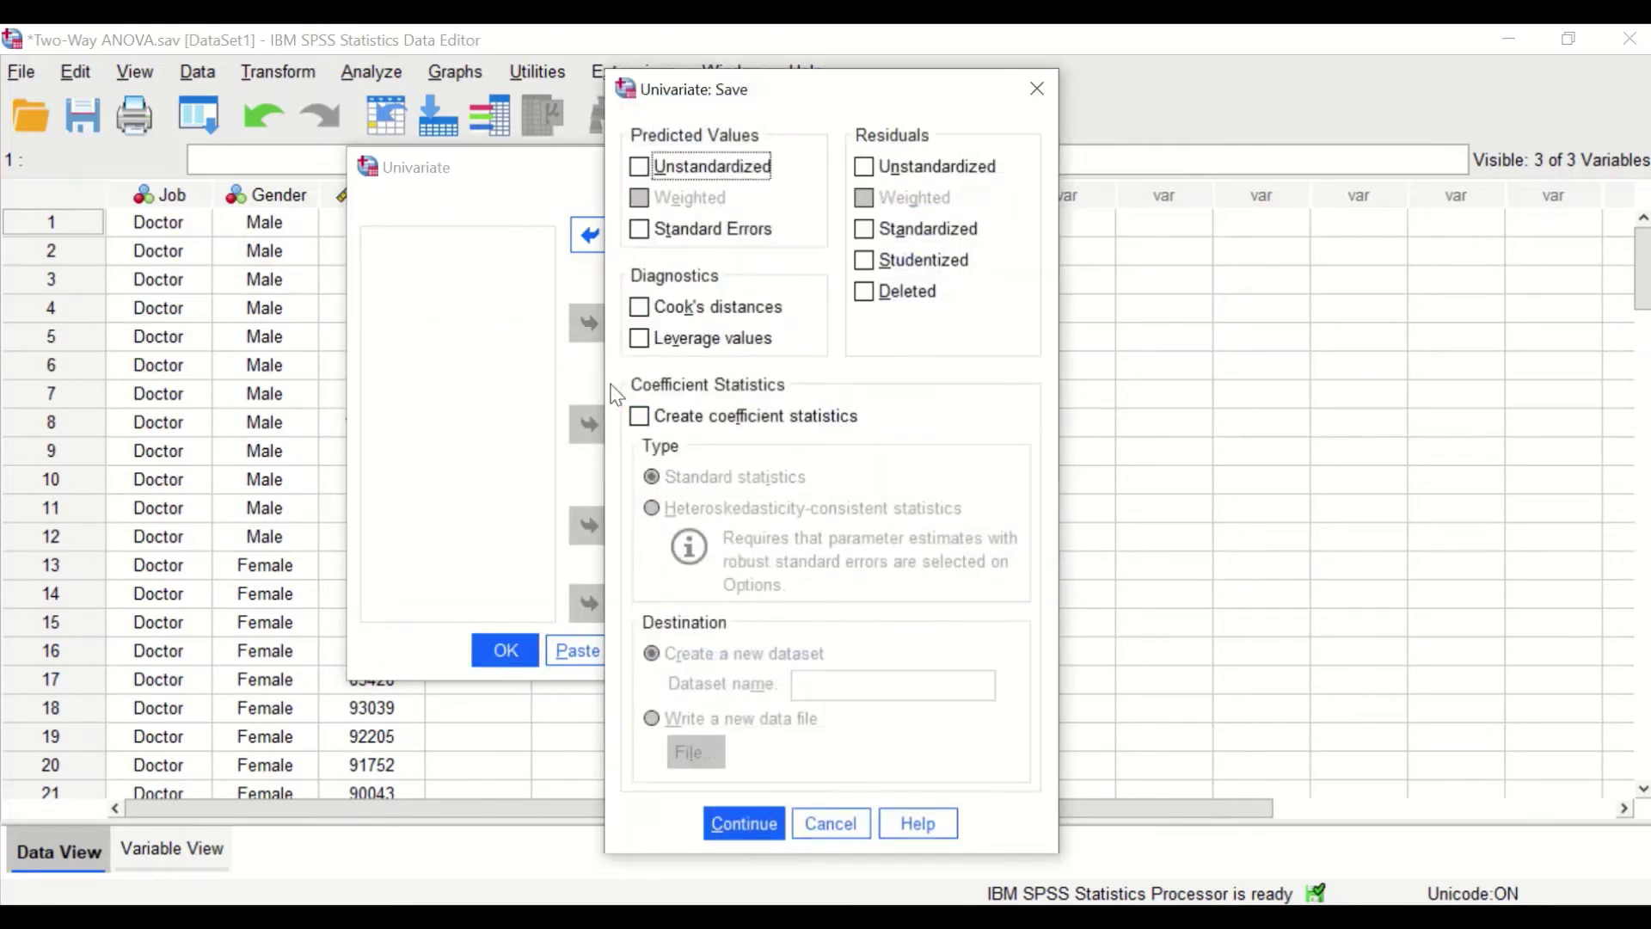
pyautogui.click(638, 165)
pyautogui.click(744, 818)
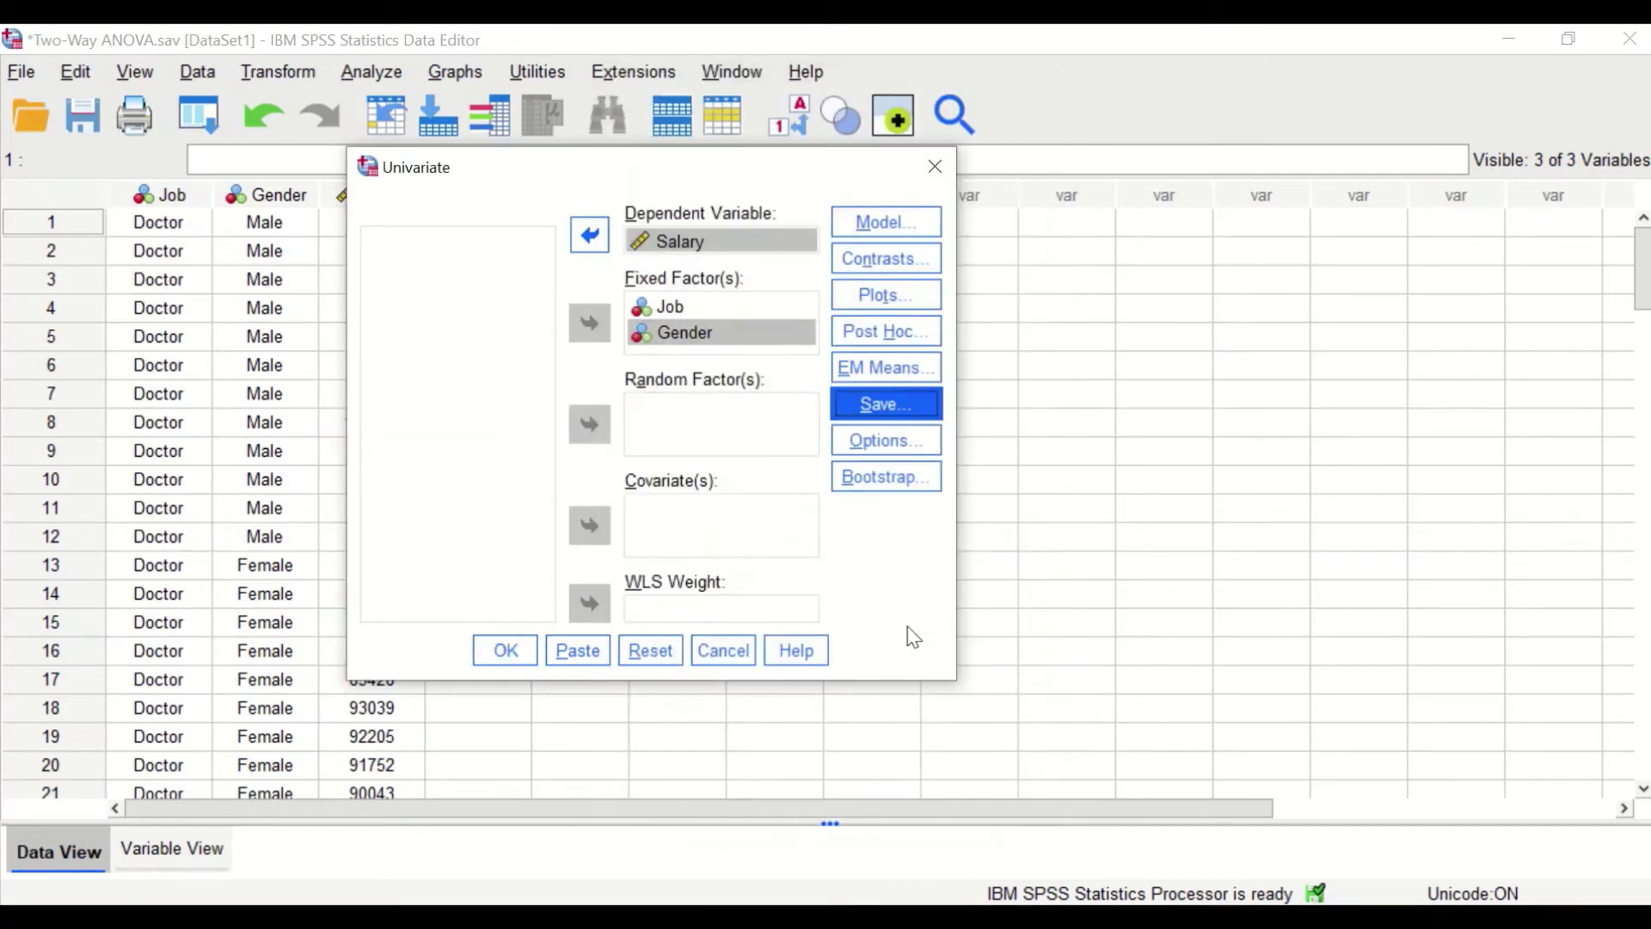
# Include descriptive statistics, homogeneity tests and estimates of effect size in the output options, and run the univariate analysis
pyautogui.click(914, 457)
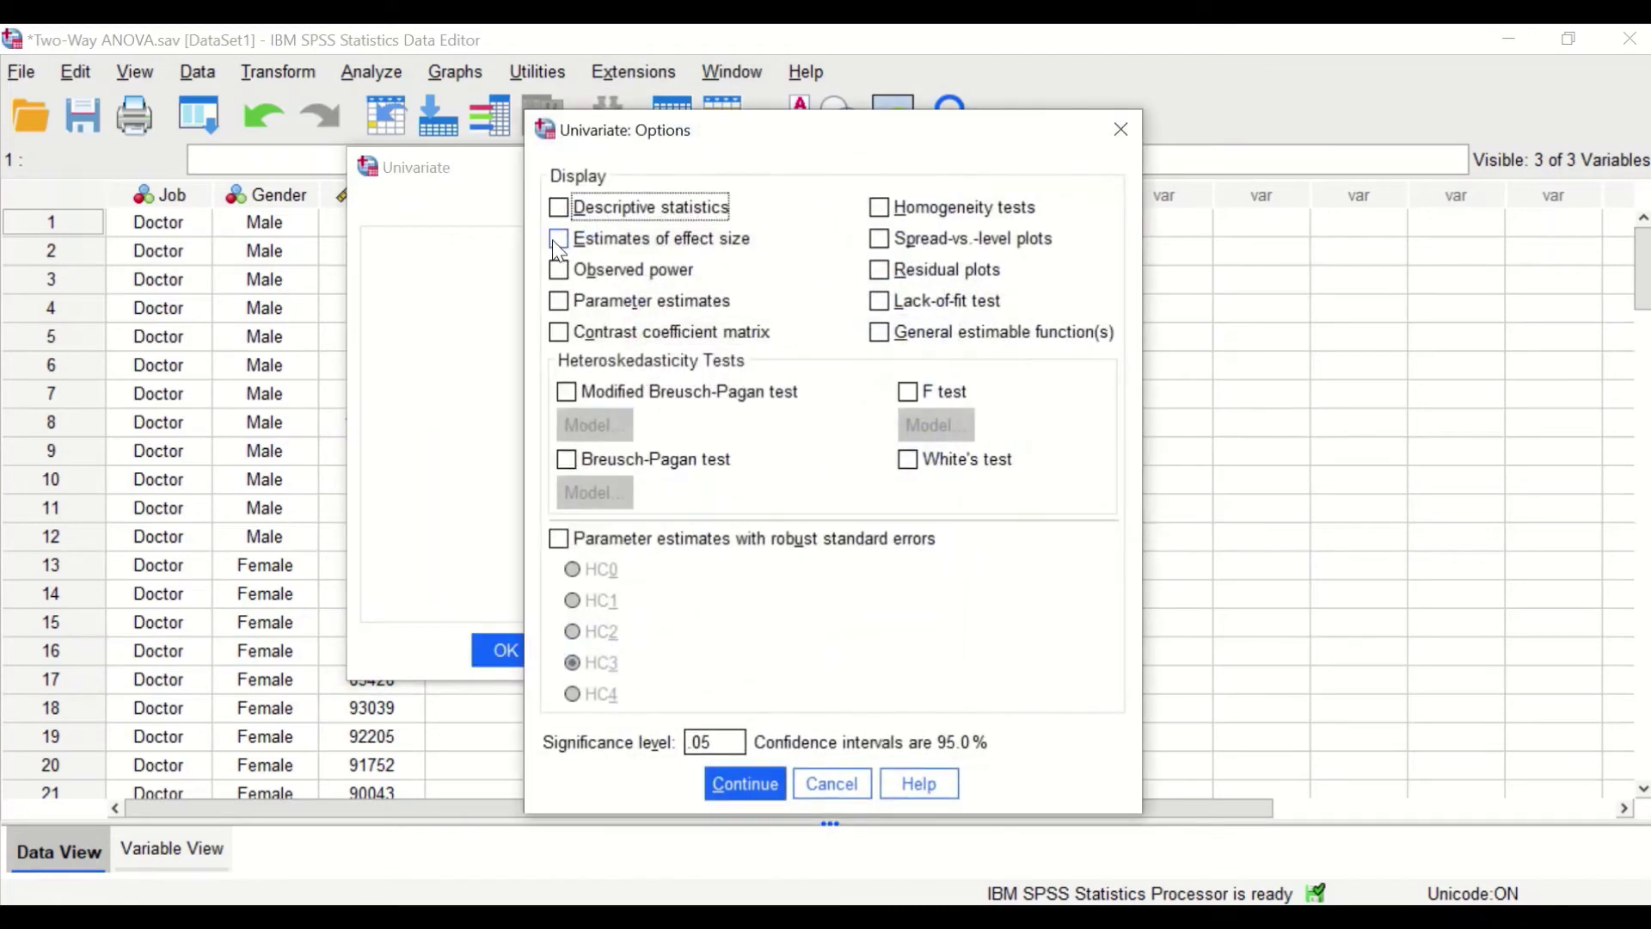
pyautogui.click(561, 209)
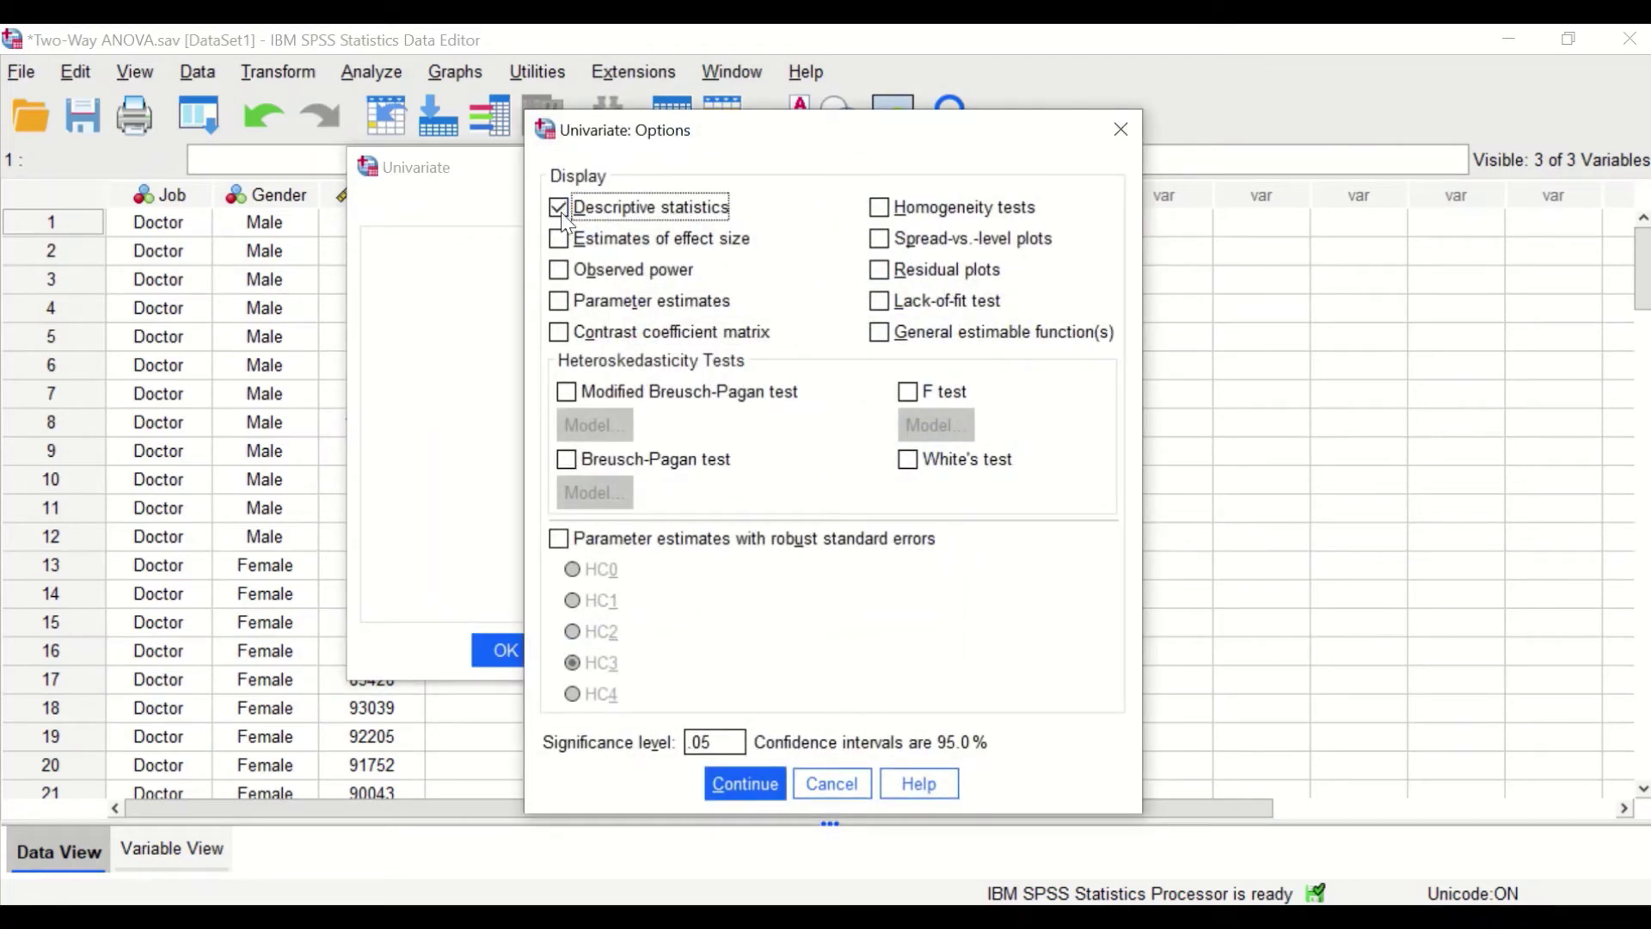
pyautogui.click(877, 207)
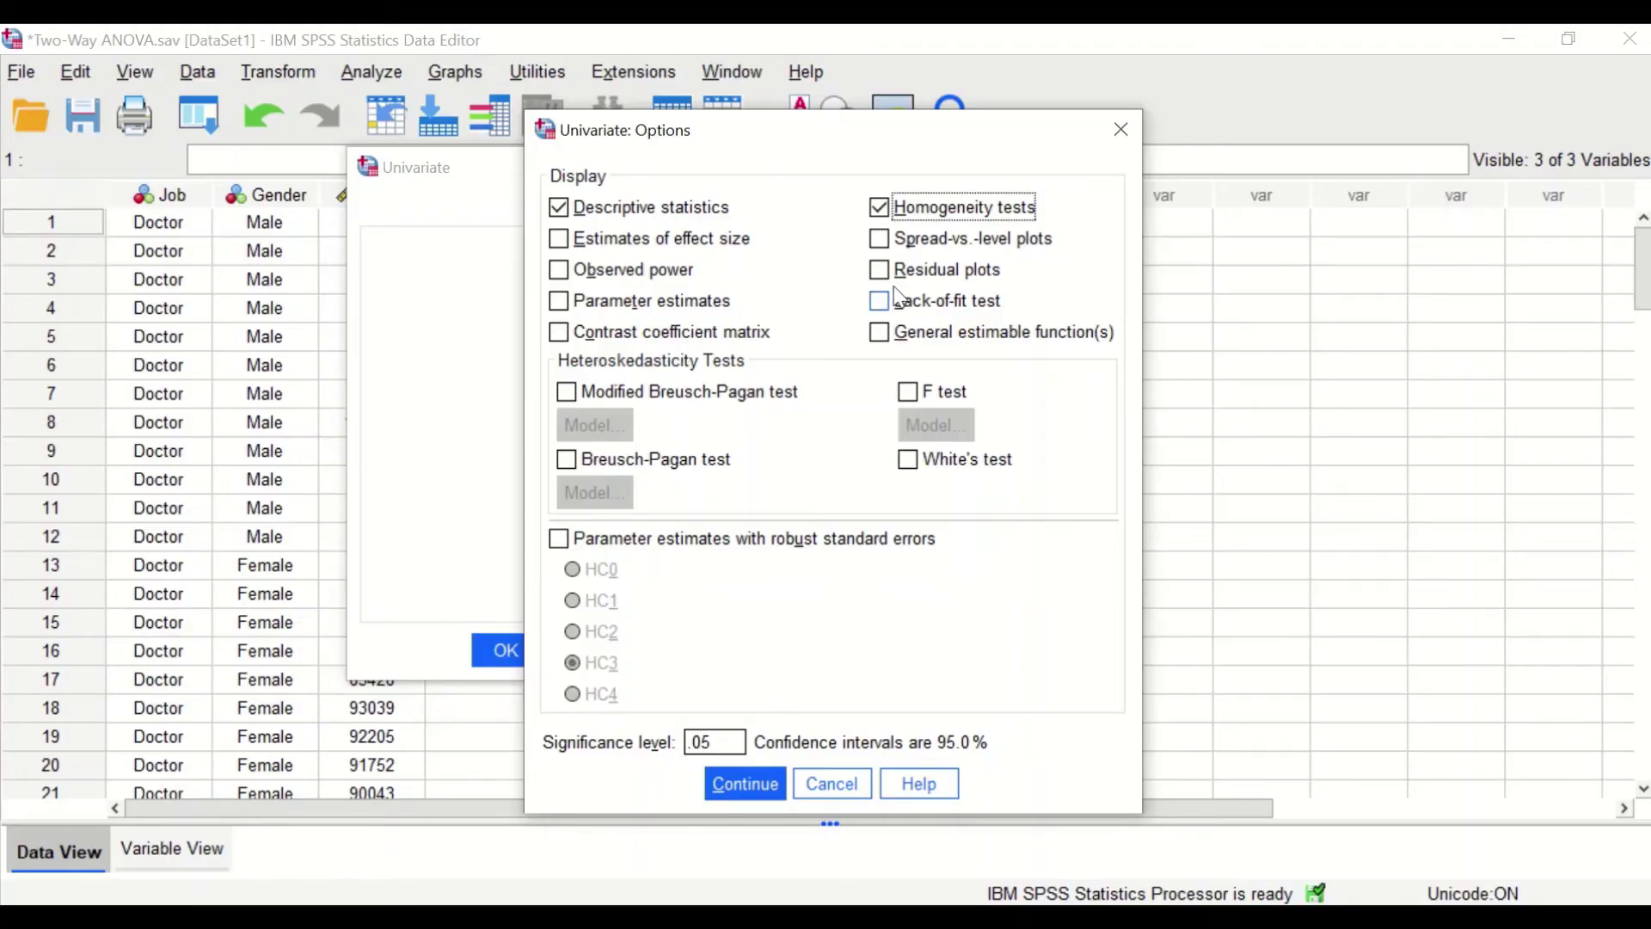
pyautogui.click(559, 242)
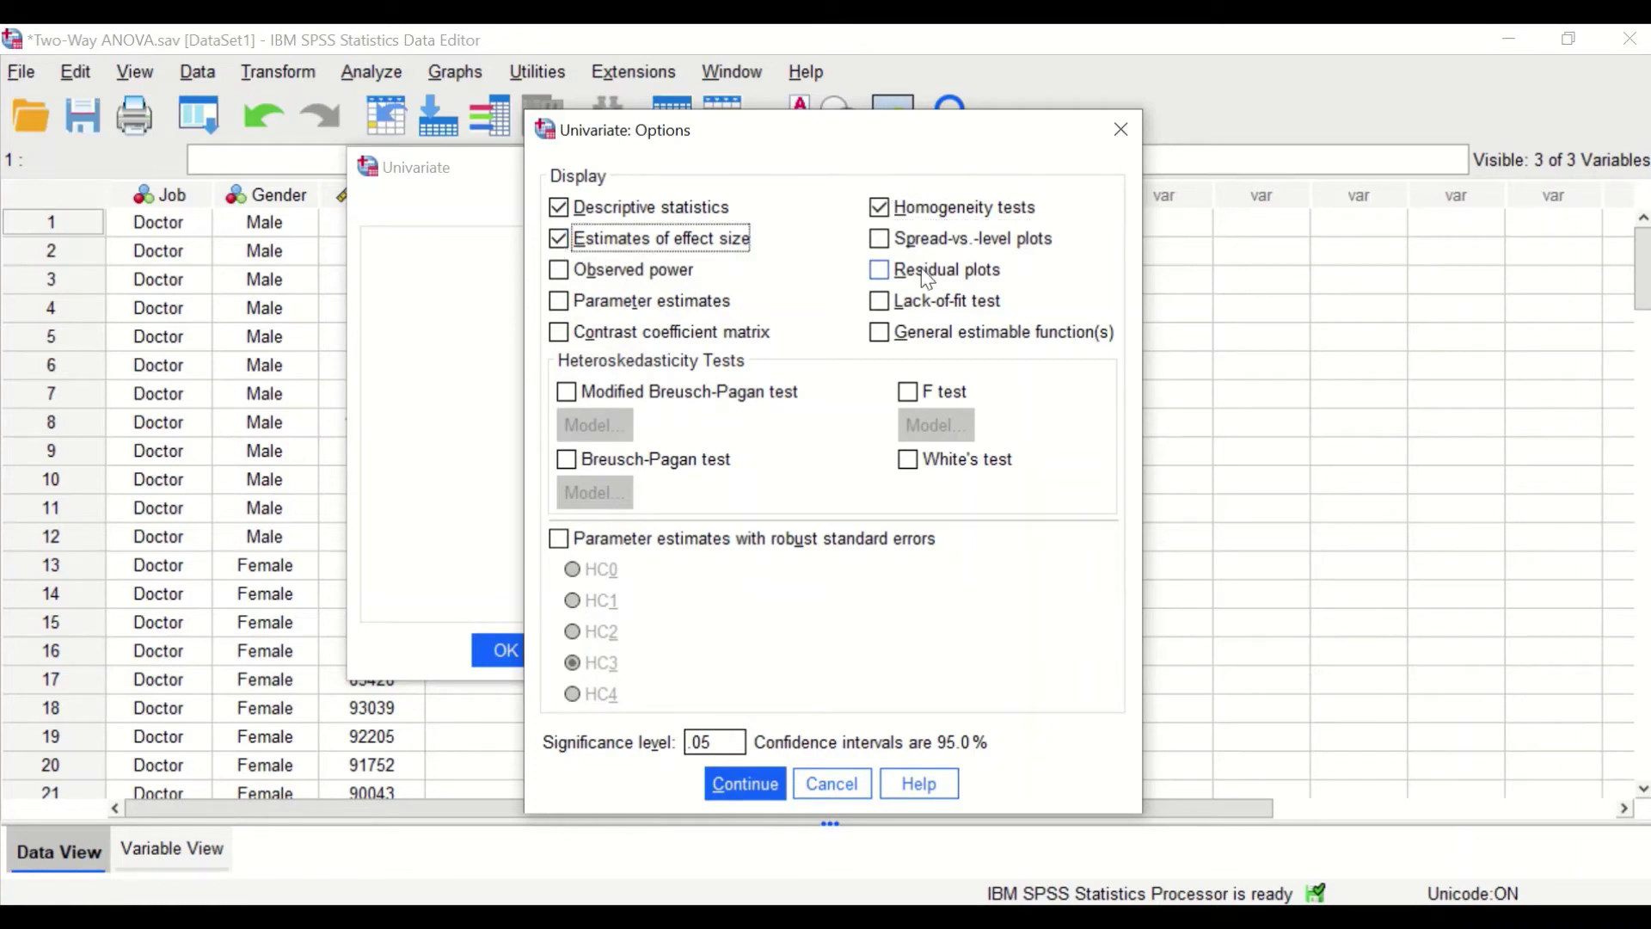
pyautogui.click(737, 786)
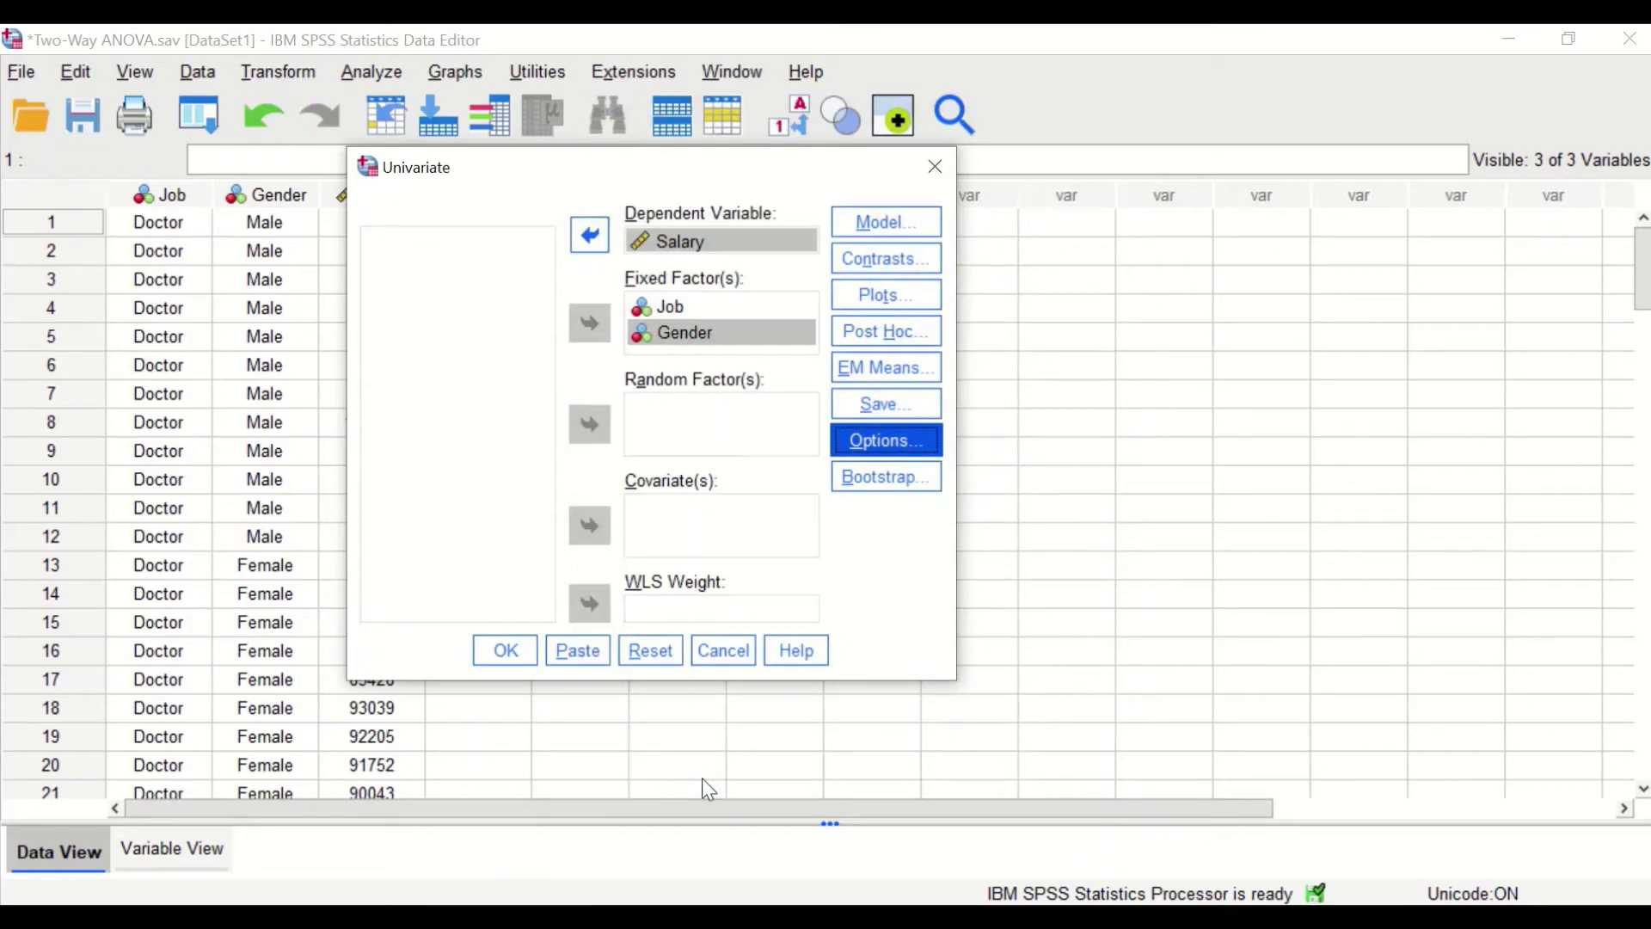
pyautogui.click(503, 651)
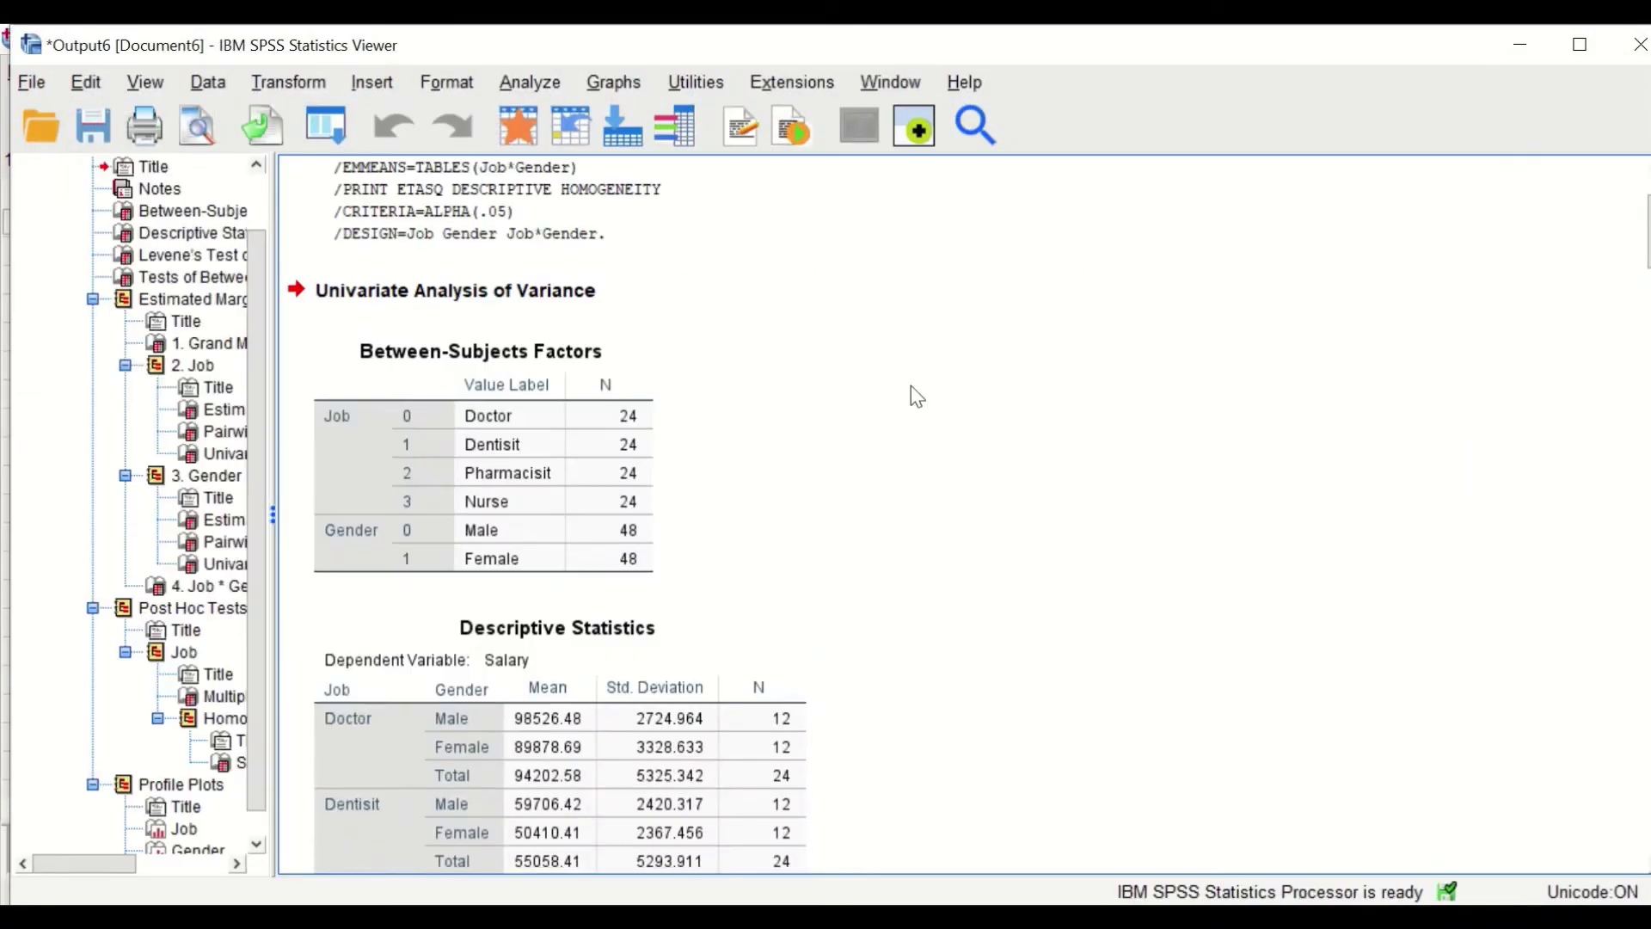
# Skim the complete univariate output, from the between-subjects factors through the marginal means and post hoc tests to the profile plots
pyautogui.scroll(-5, 911, 386)
pyautogui.scroll(-15, 911, 385)
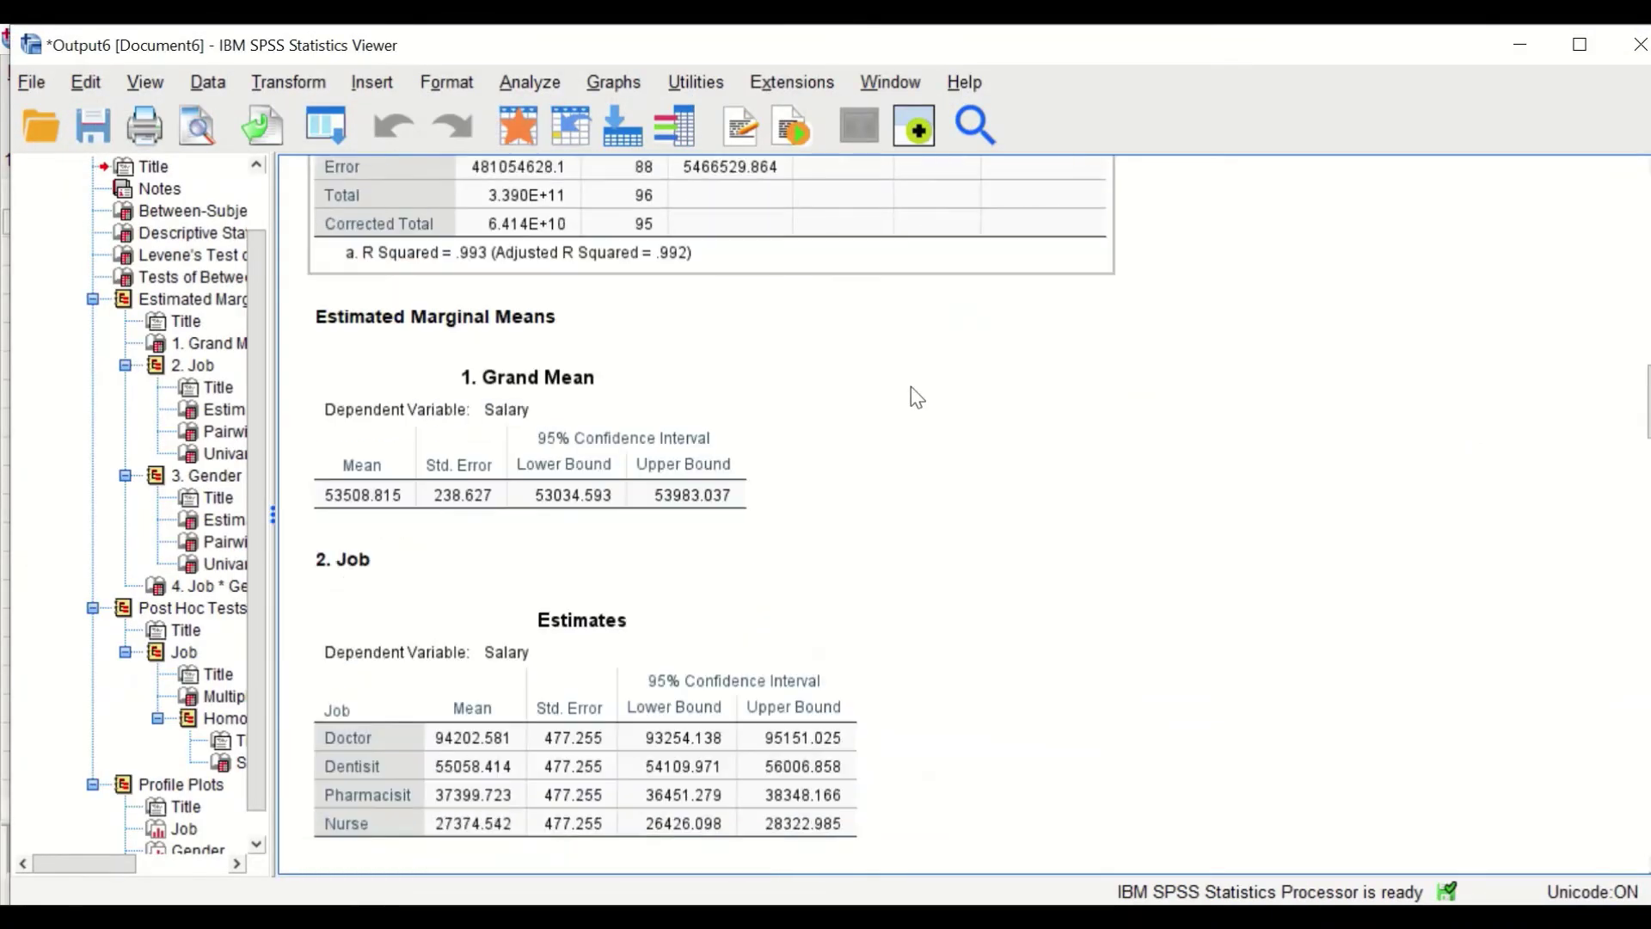
pyautogui.scroll(-20, 911, 388)
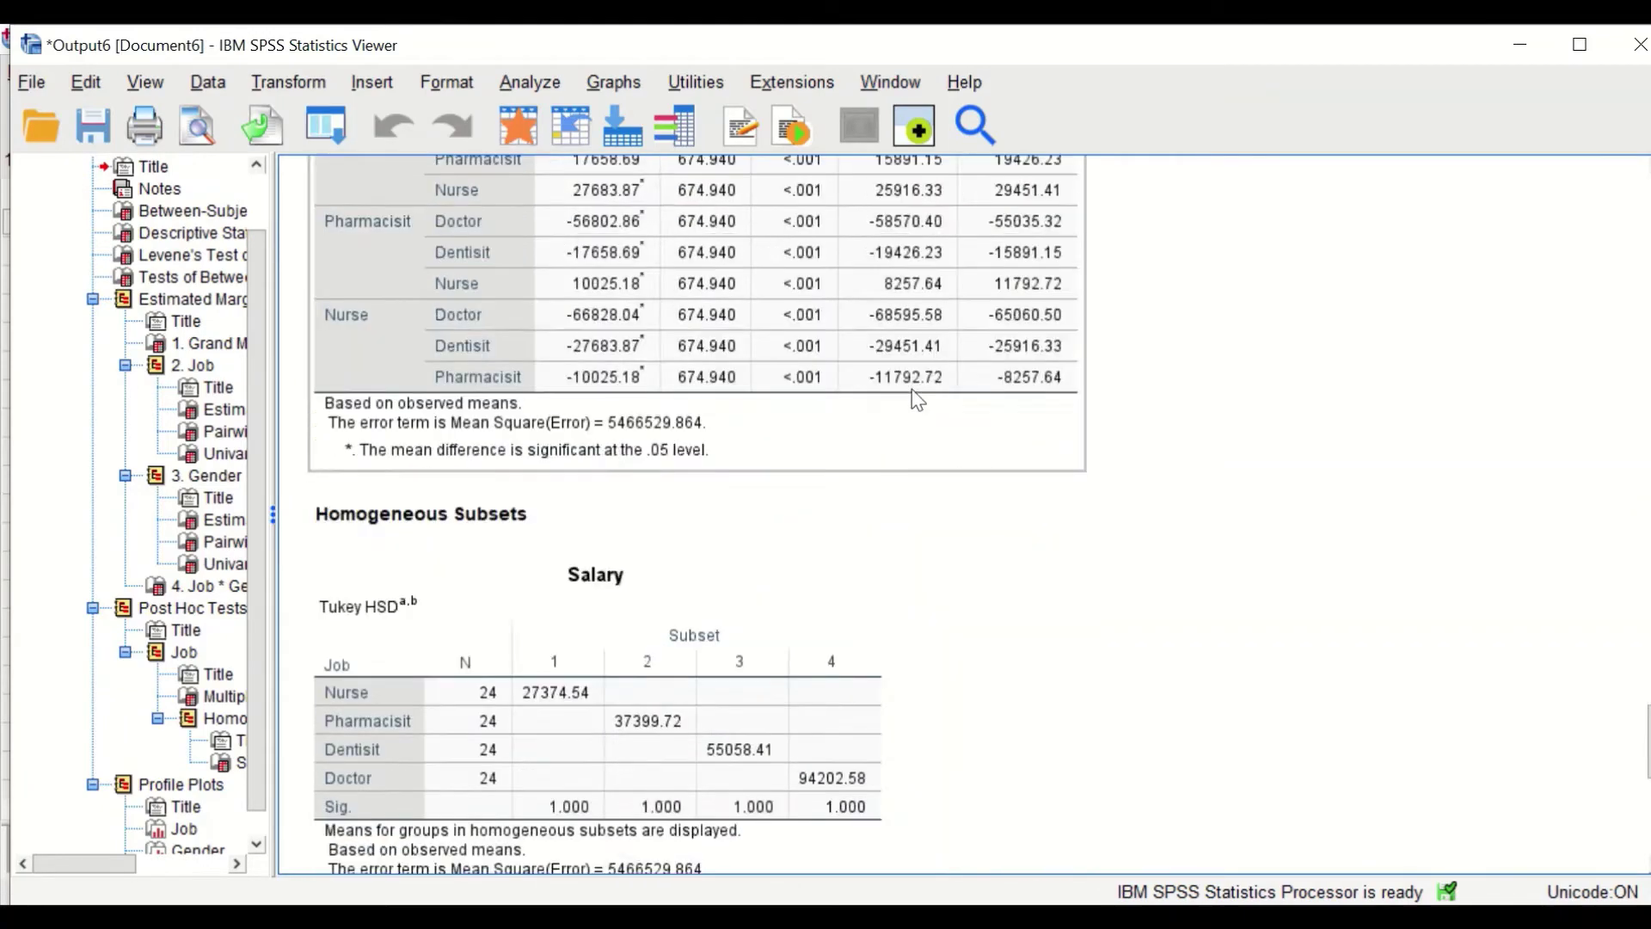
pyautogui.scroll(-20, 913, 395)
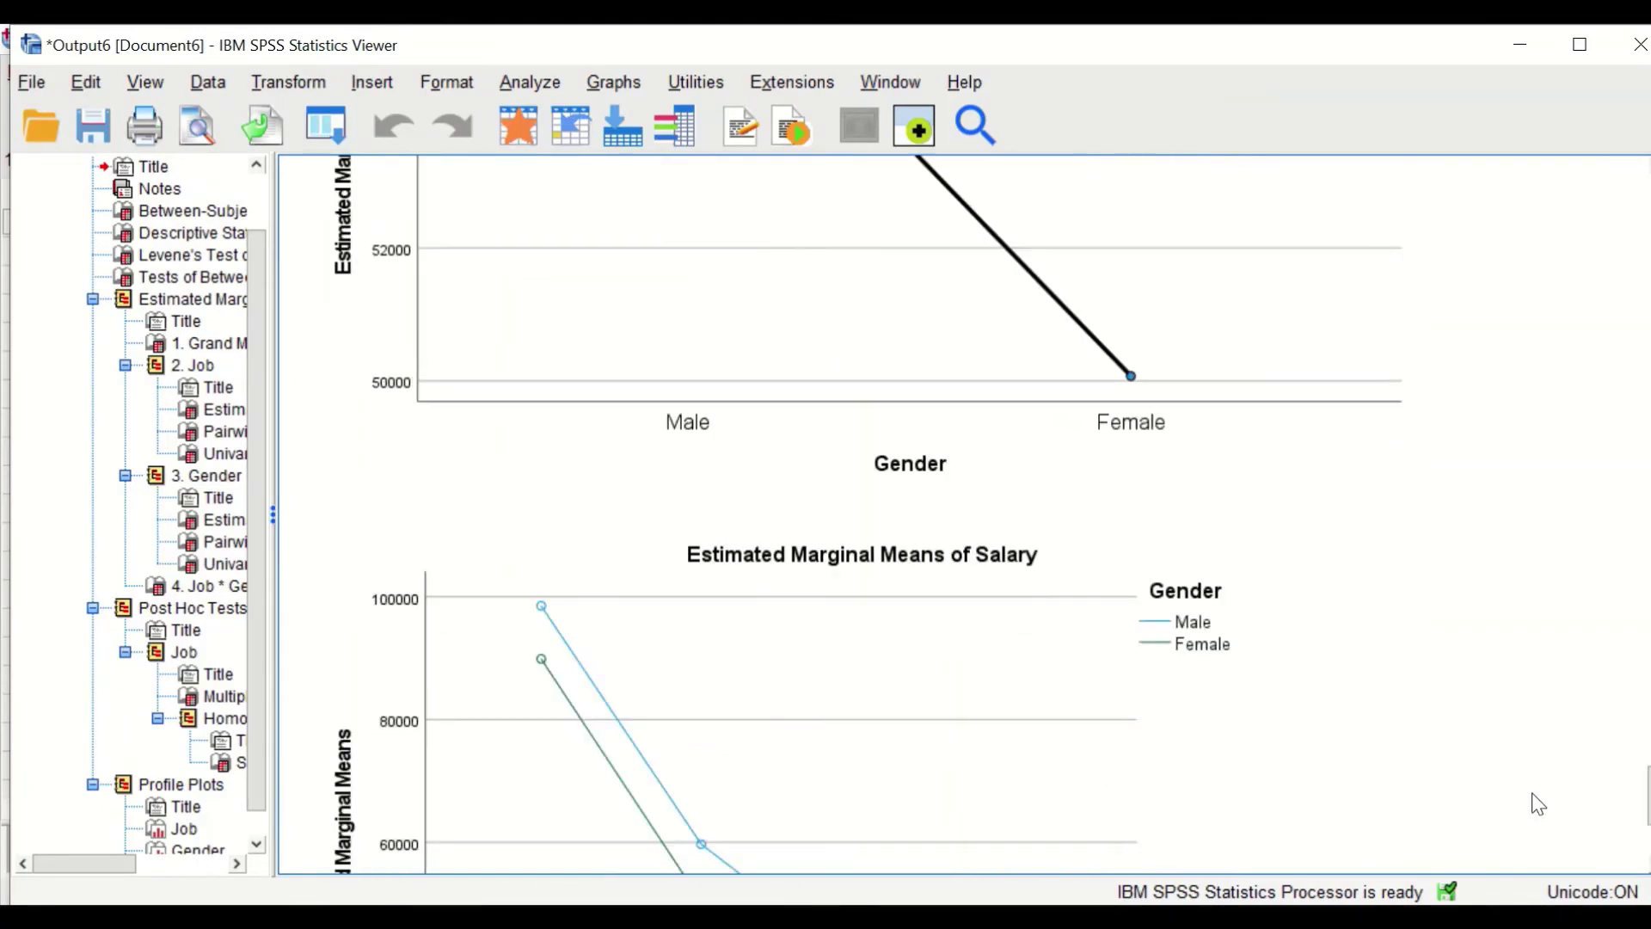
pyautogui.scroll(10, 1434, 584)
pyautogui.scroll(20, 1434, 584)
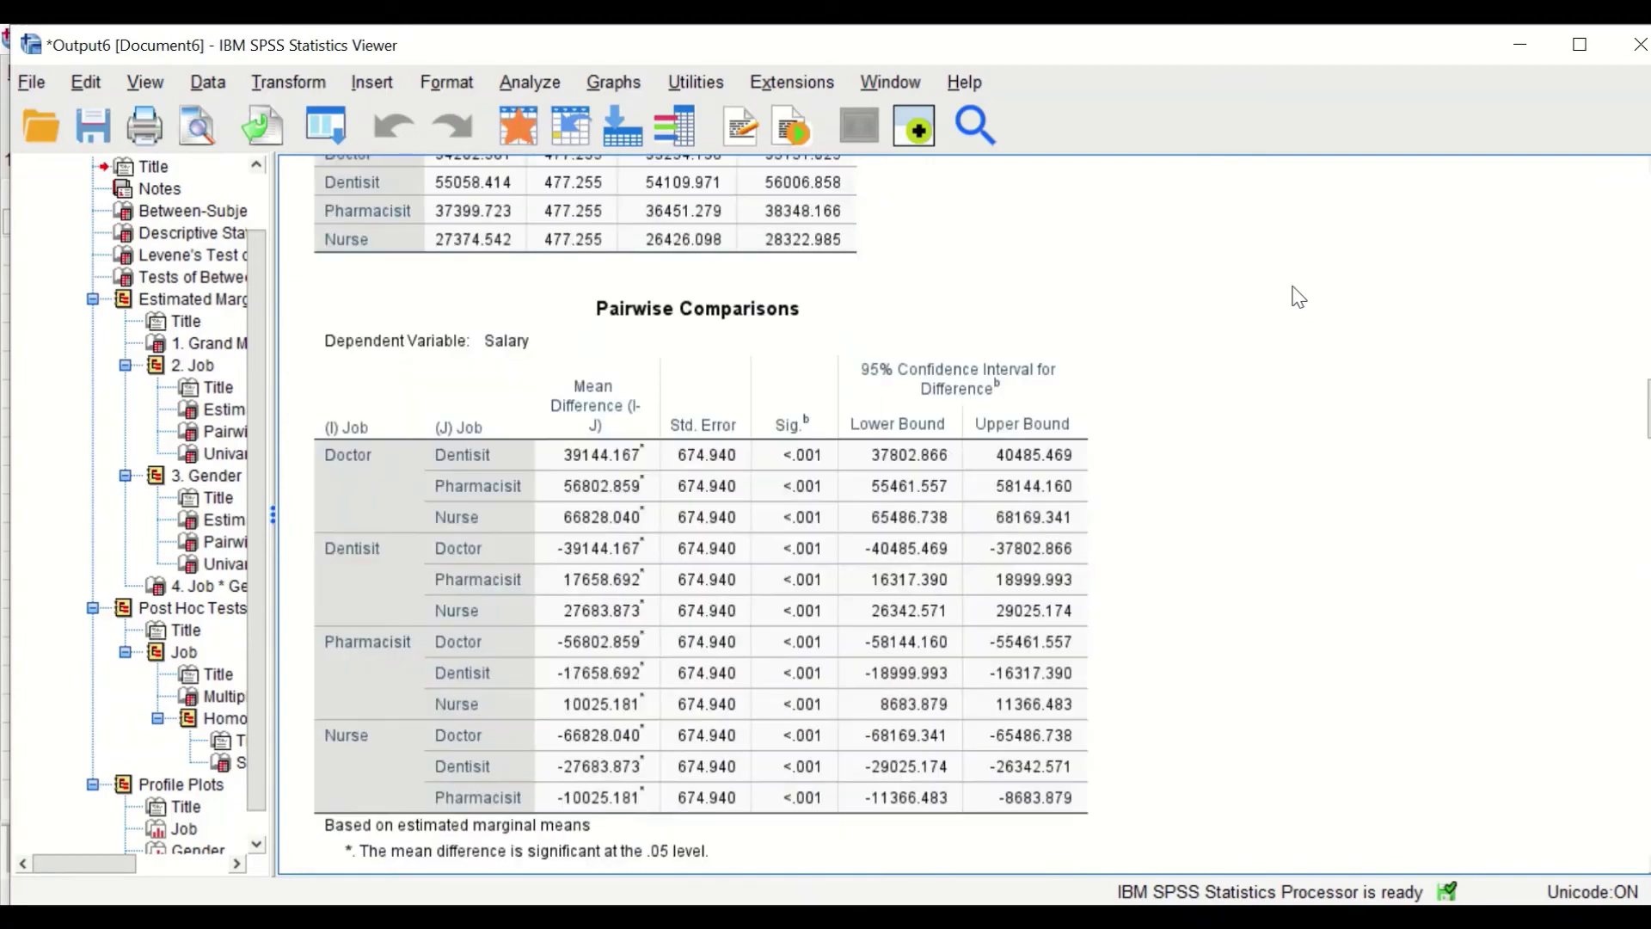
pyautogui.scroll(15, 1290, 295)
# Examine the Between-Subjects Factors table and the Descriptive Statistics of Salary by Job and Gender
pyautogui.scroll(-4, 1049, 567)
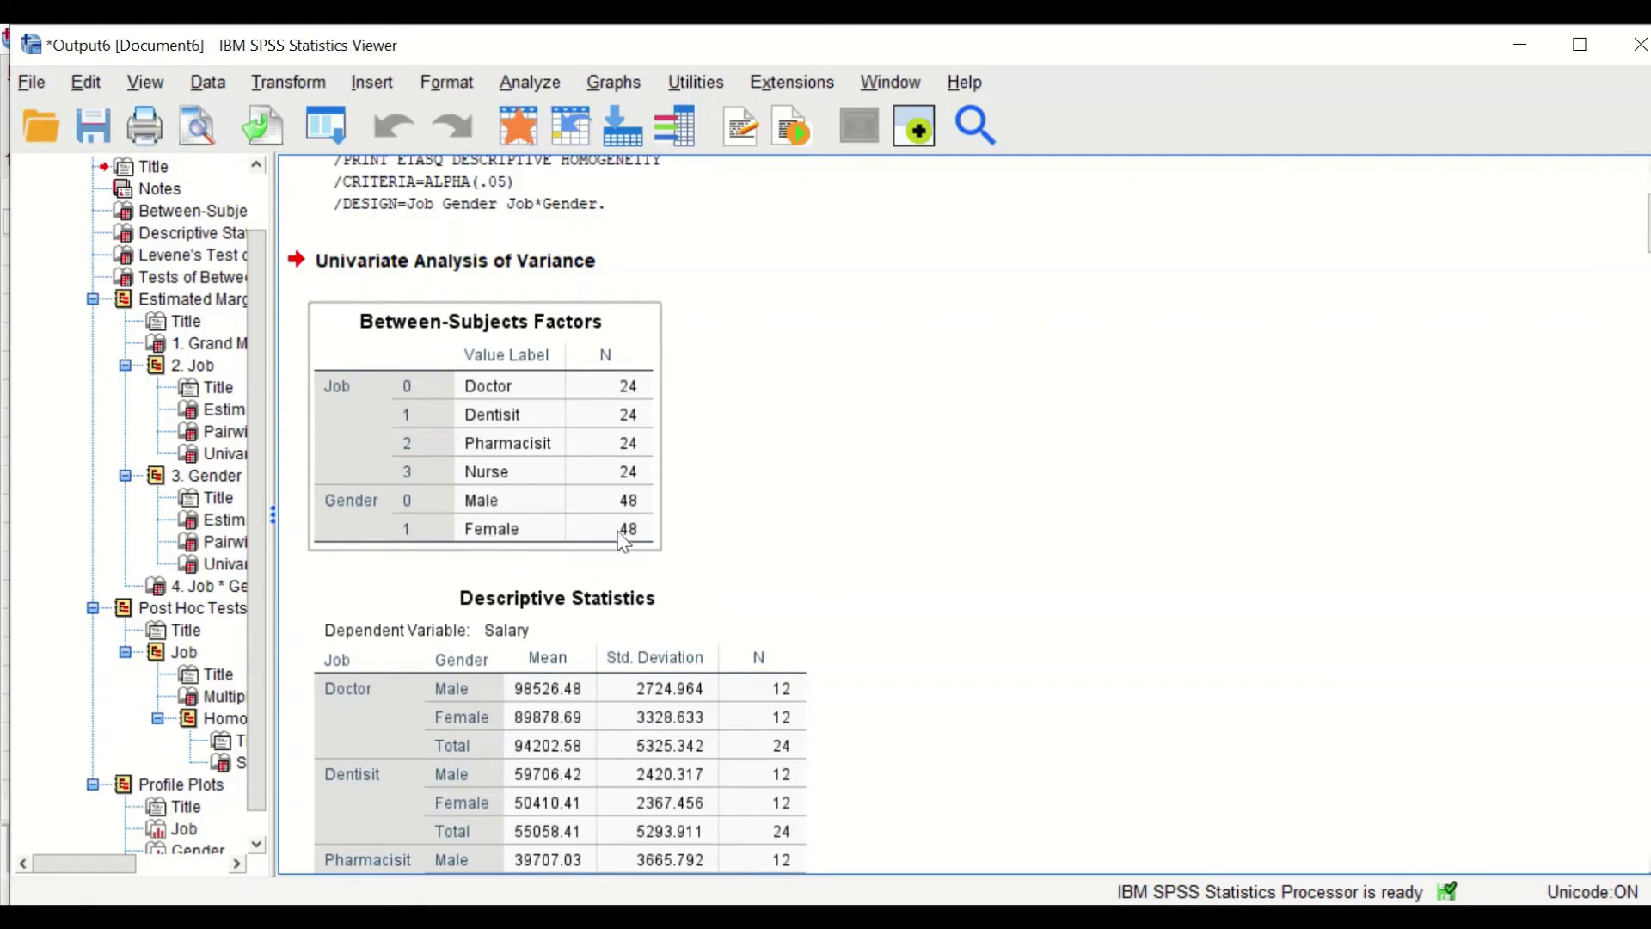
pyautogui.scroll(-5, 1017, 446)
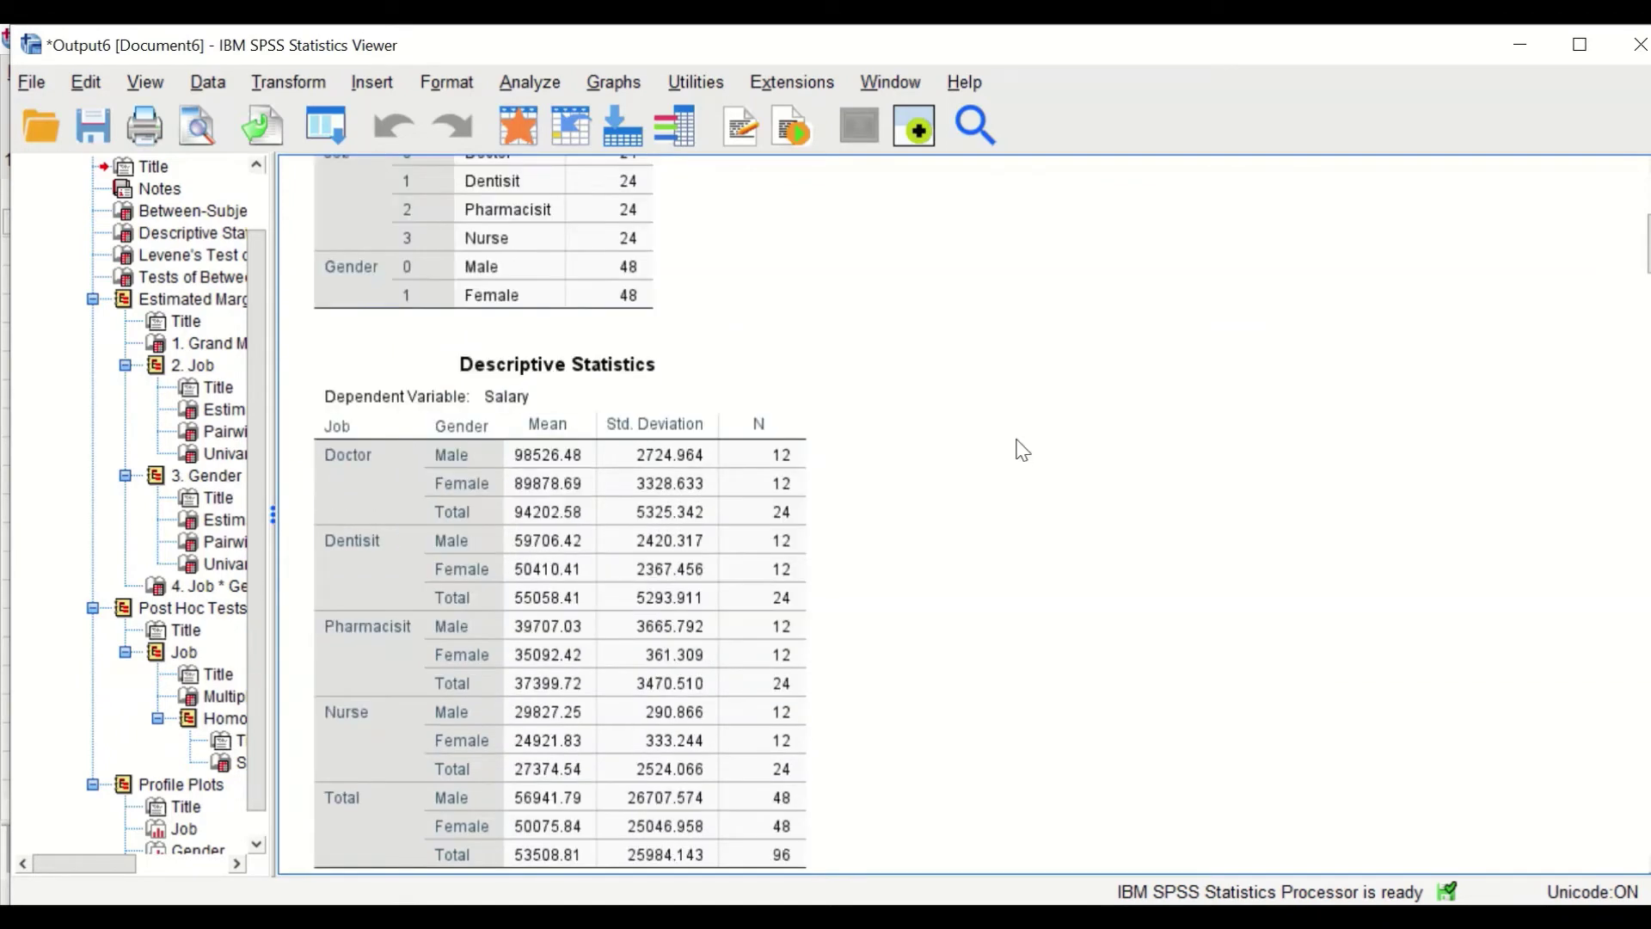
pyautogui.click(717, 473)
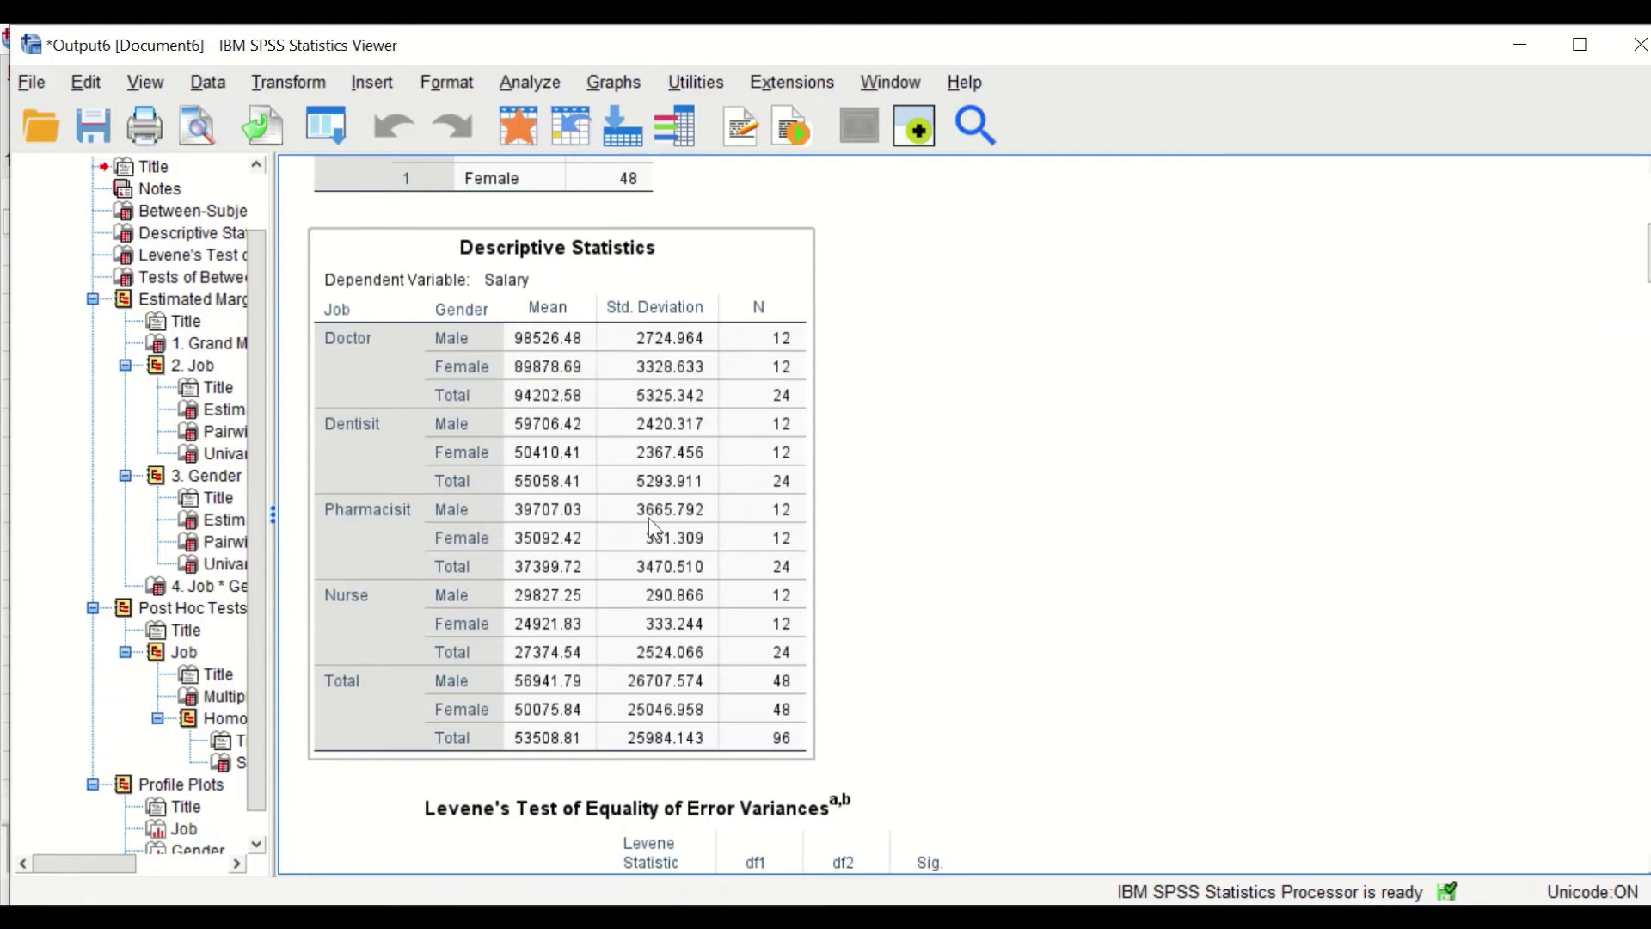
pyautogui.scroll(-3, 636, 518)
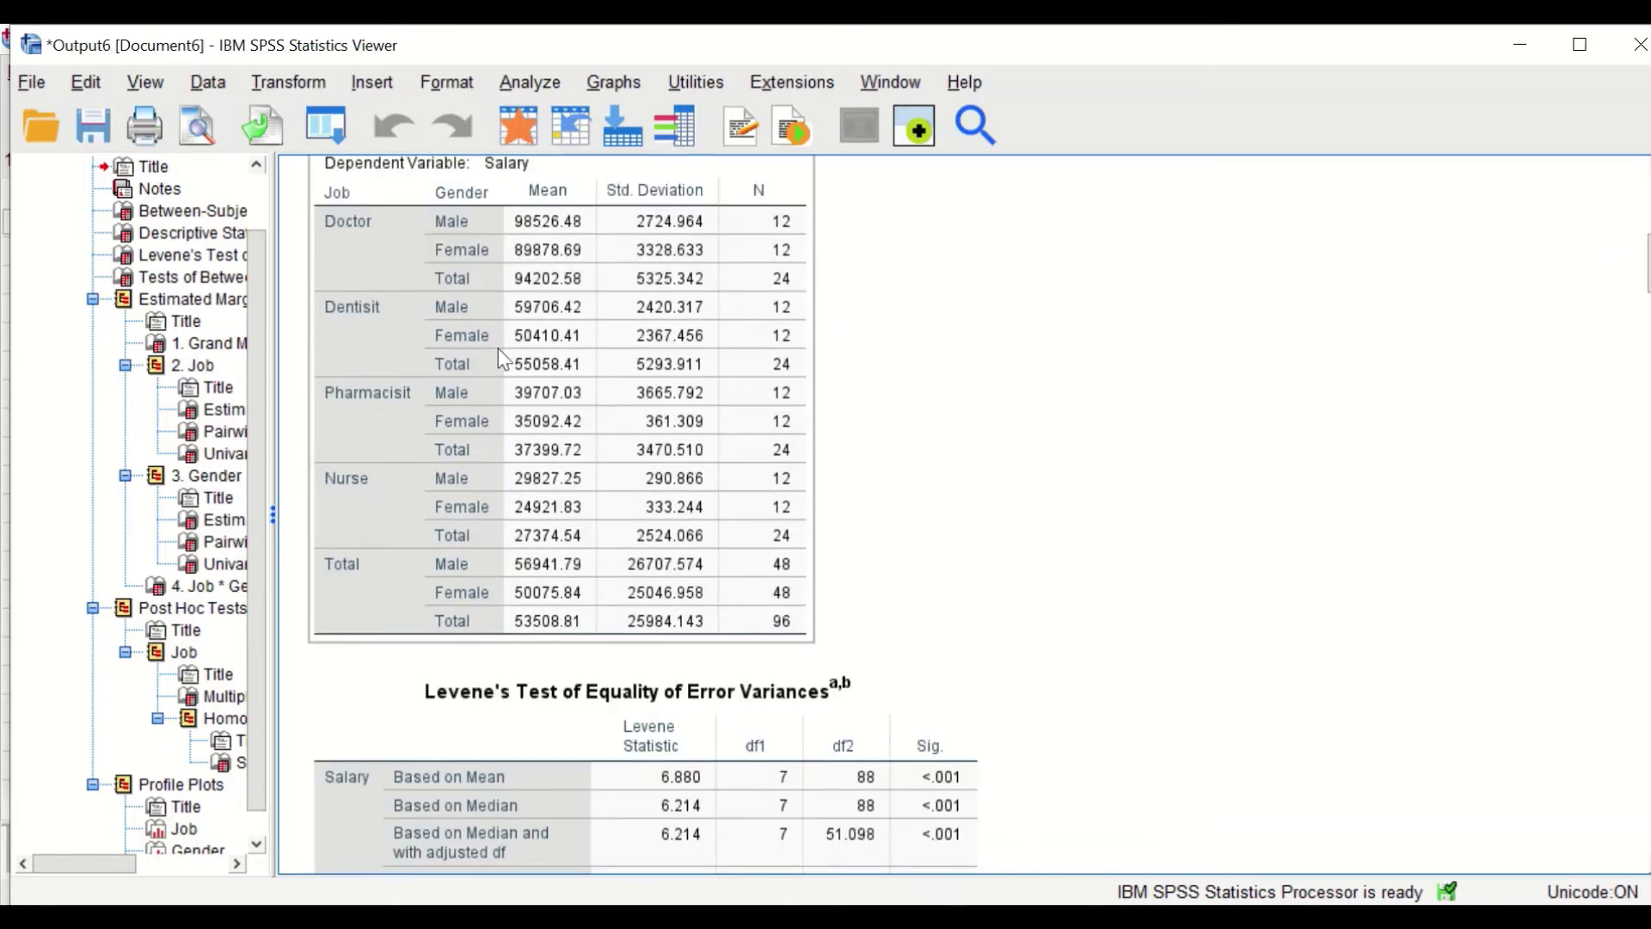
pyautogui.scroll(3, 519, 376)
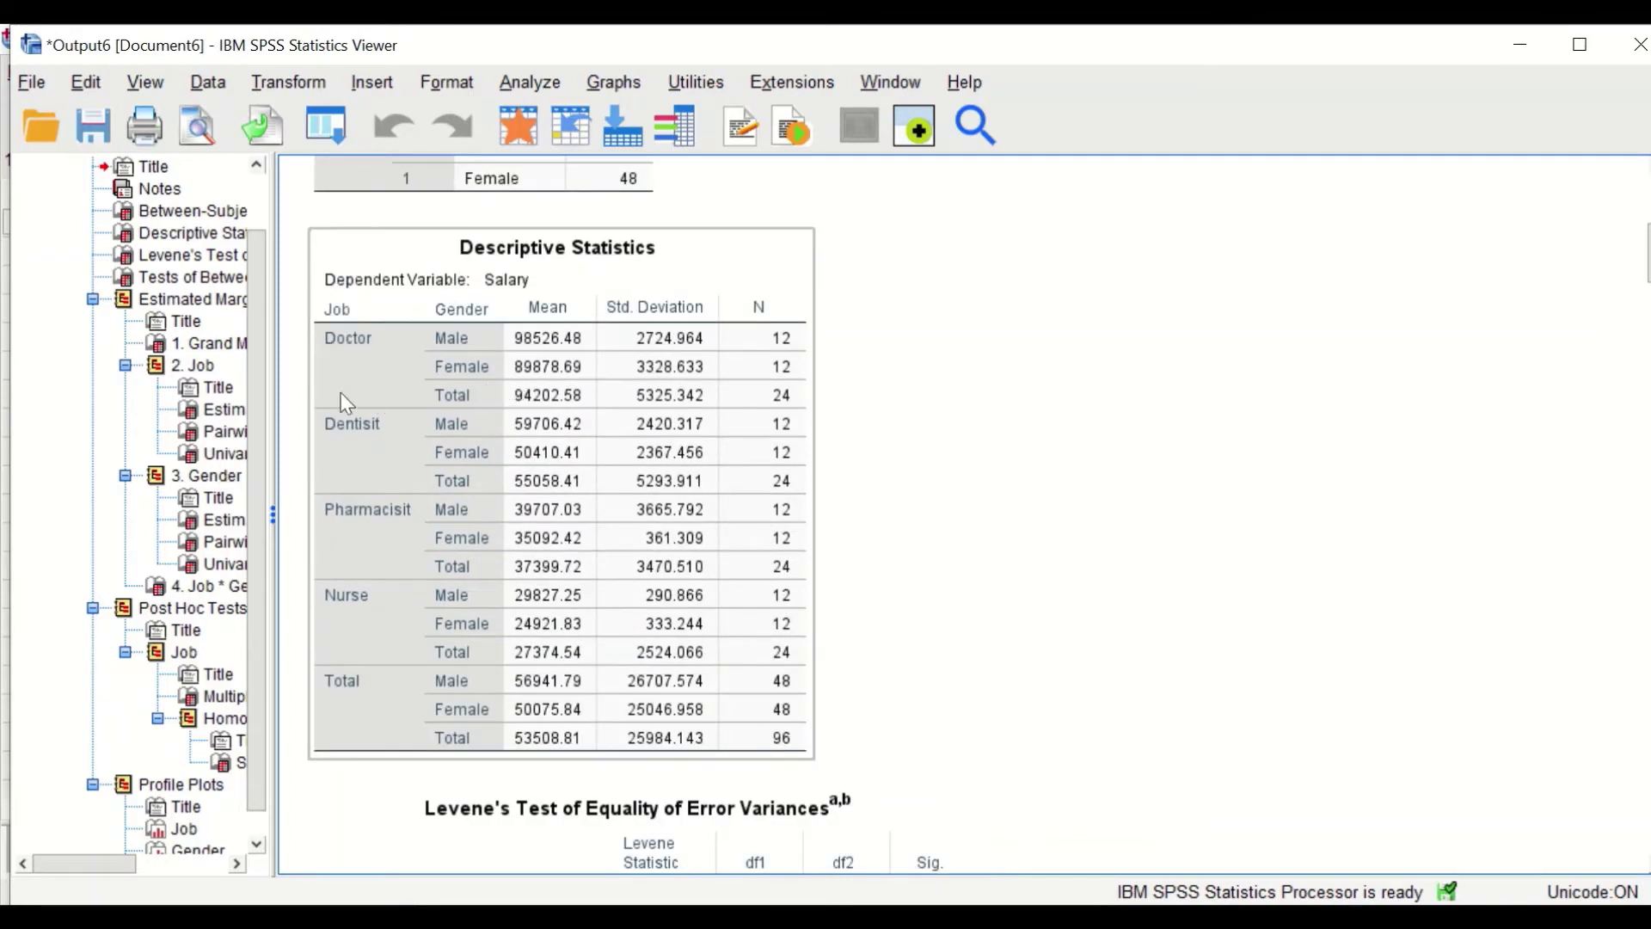
# Review Levene's test and the Tests of Between-Subjects Effects for Job, Gender and Job*Gender, comparing them with the descriptive statistics
pyautogui.scroll(-12, 525, 382)
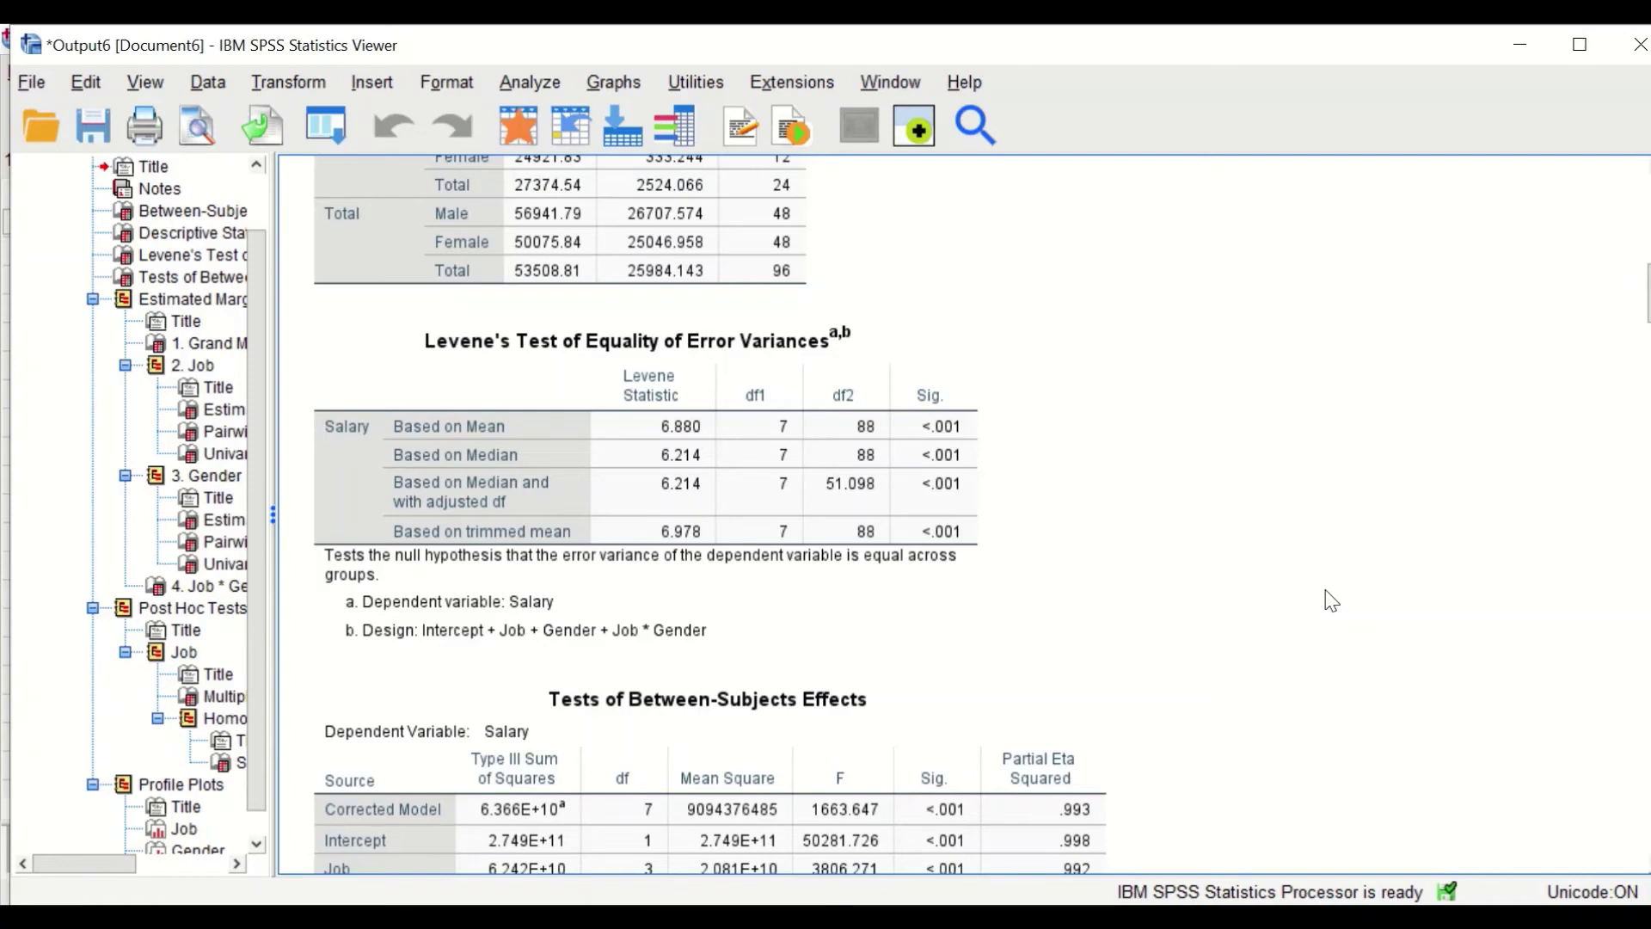
pyautogui.scroll(-3, 1238, 464)
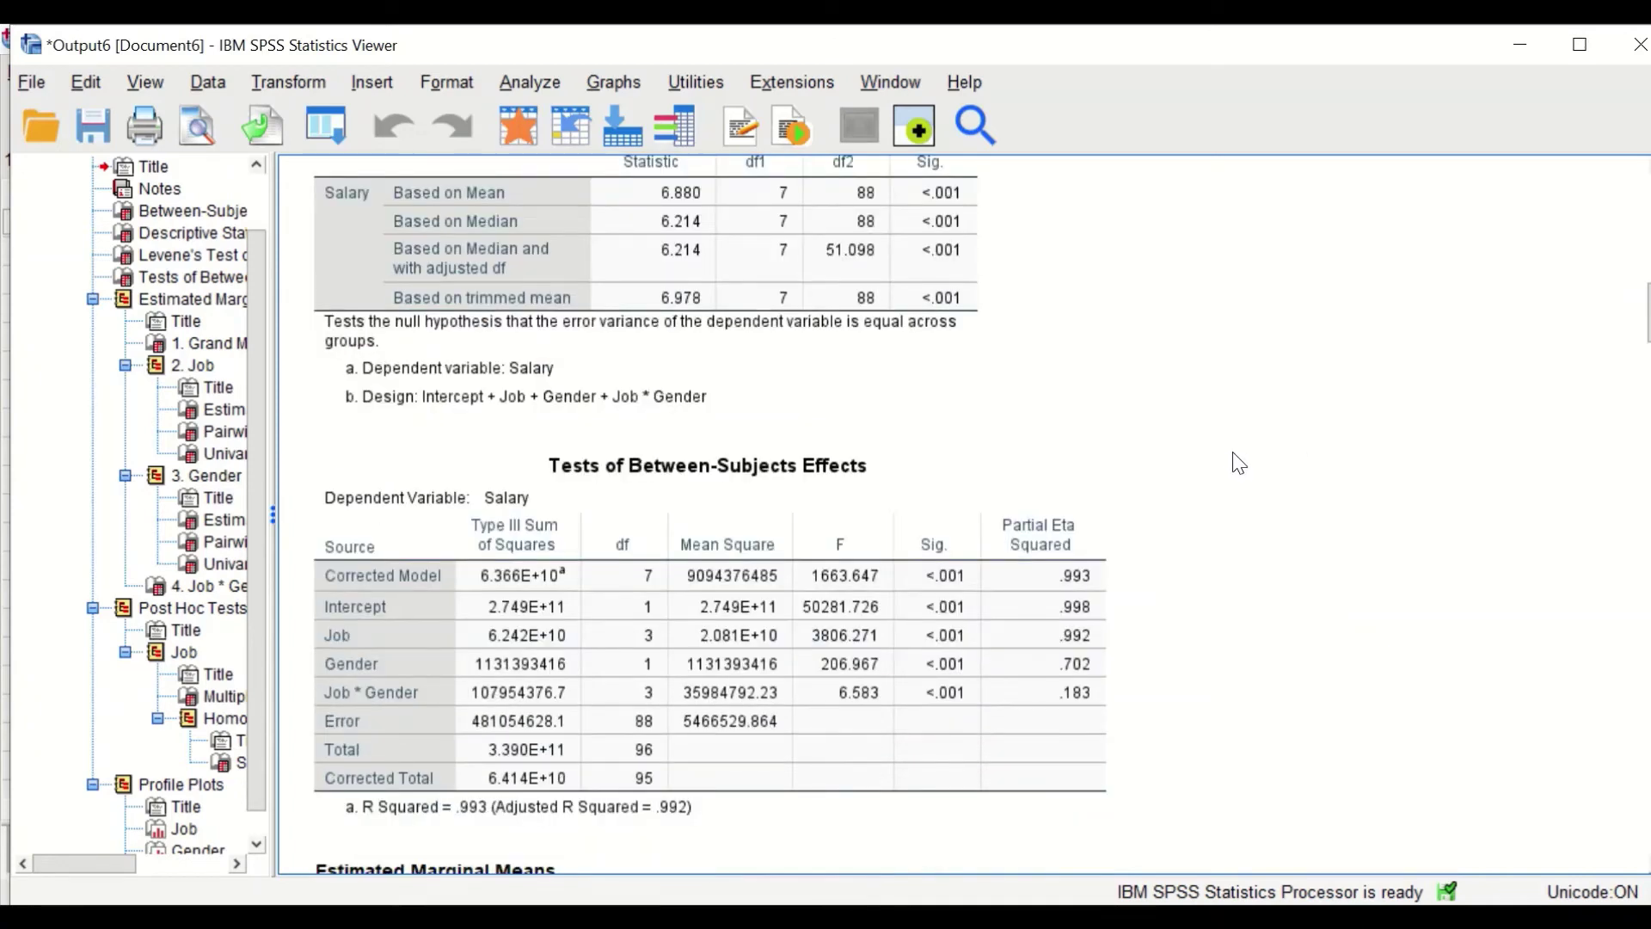
pyautogui.scroll(-2, 1262, 451)
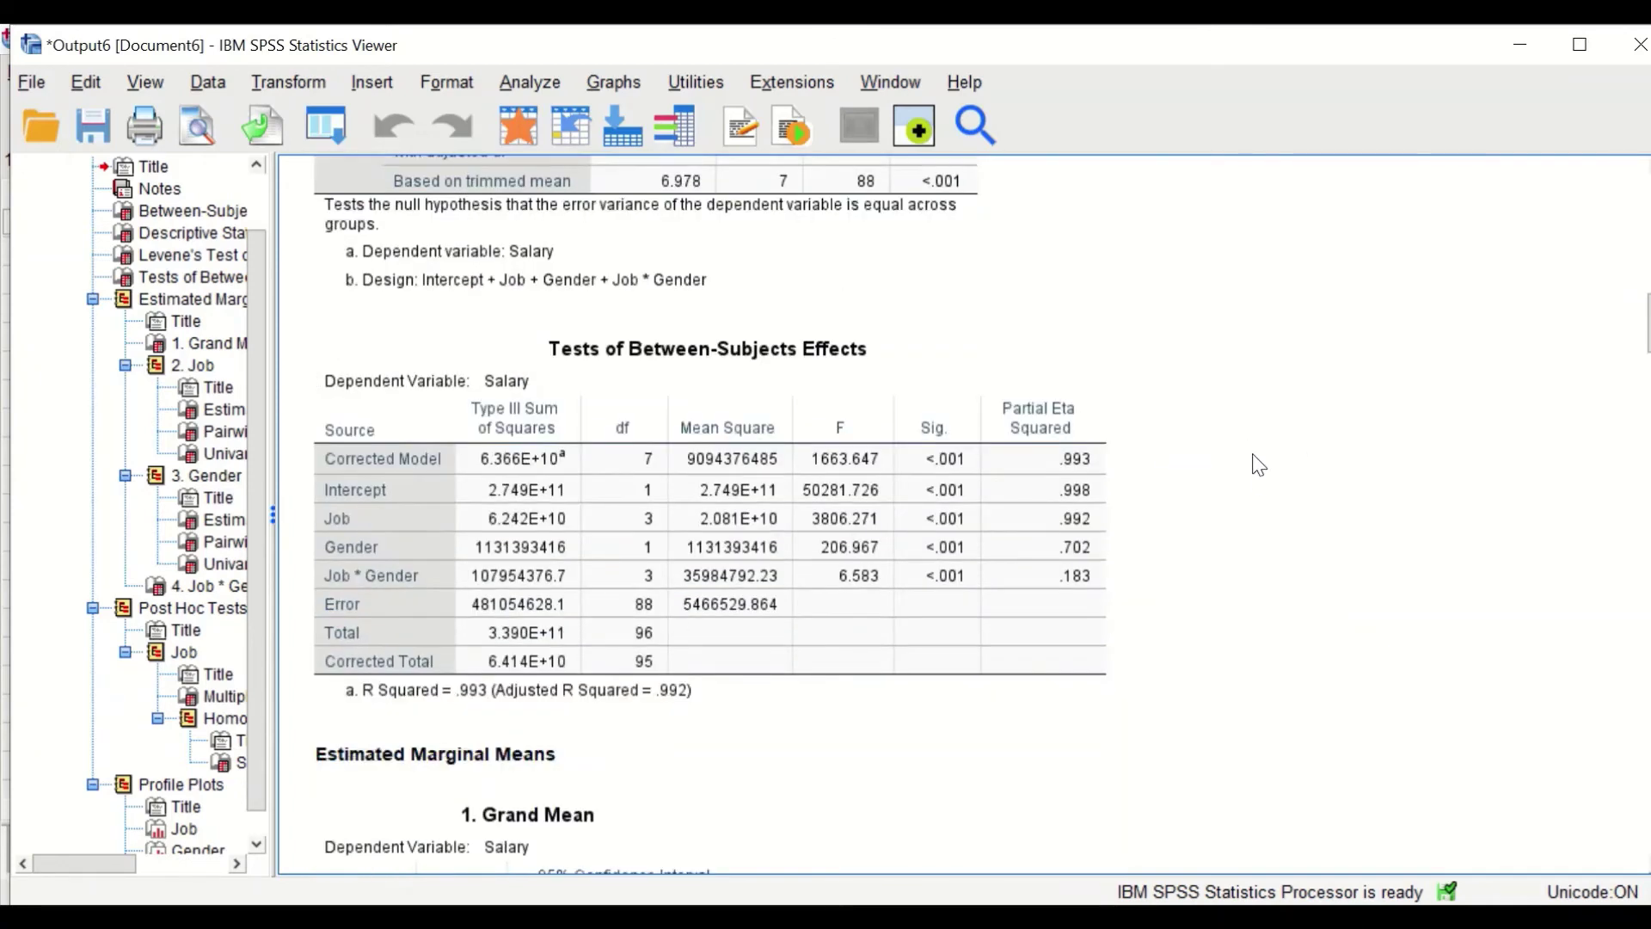
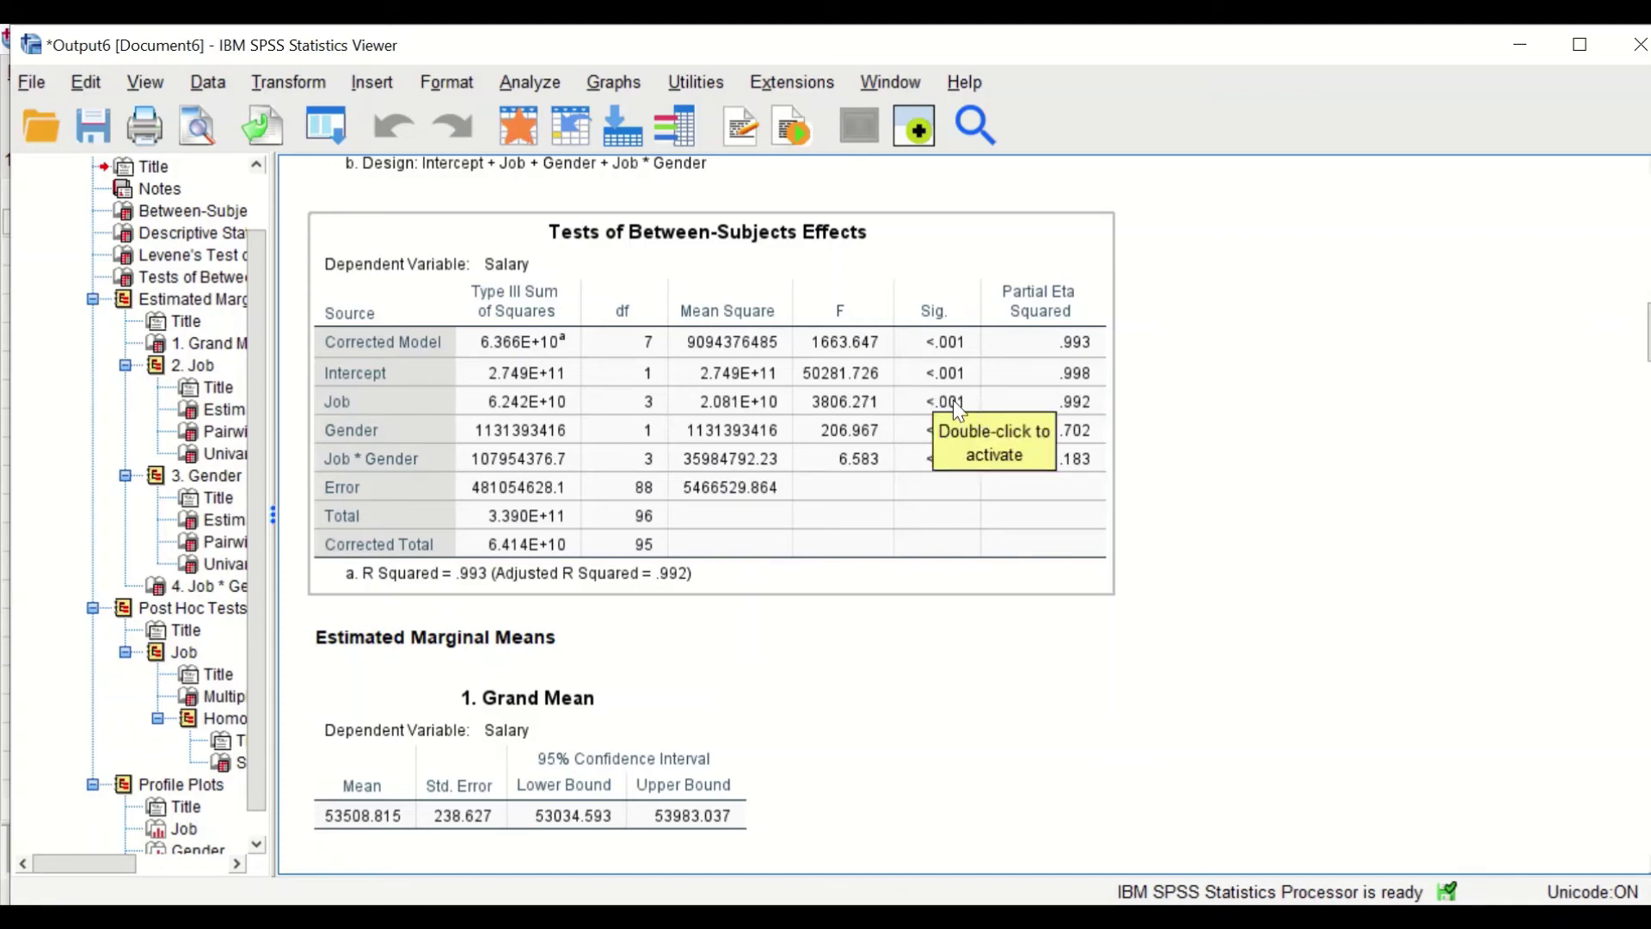
pyautogui.scroll(10, 658, 425)
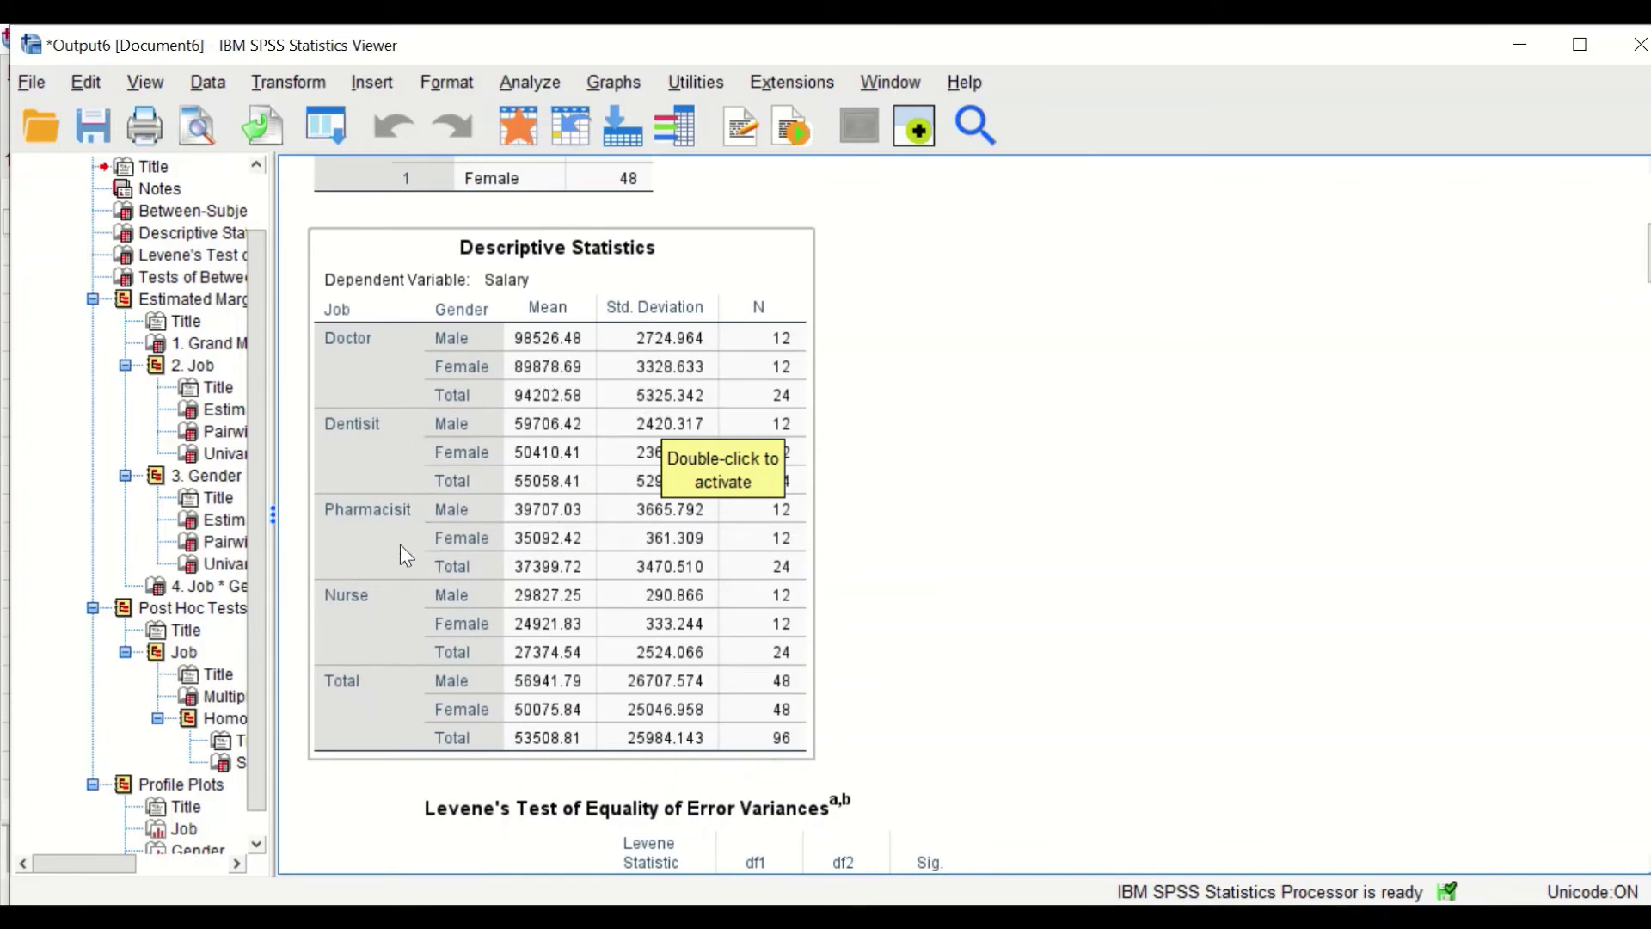
pyautogui.scroll(-10, 899, 505)
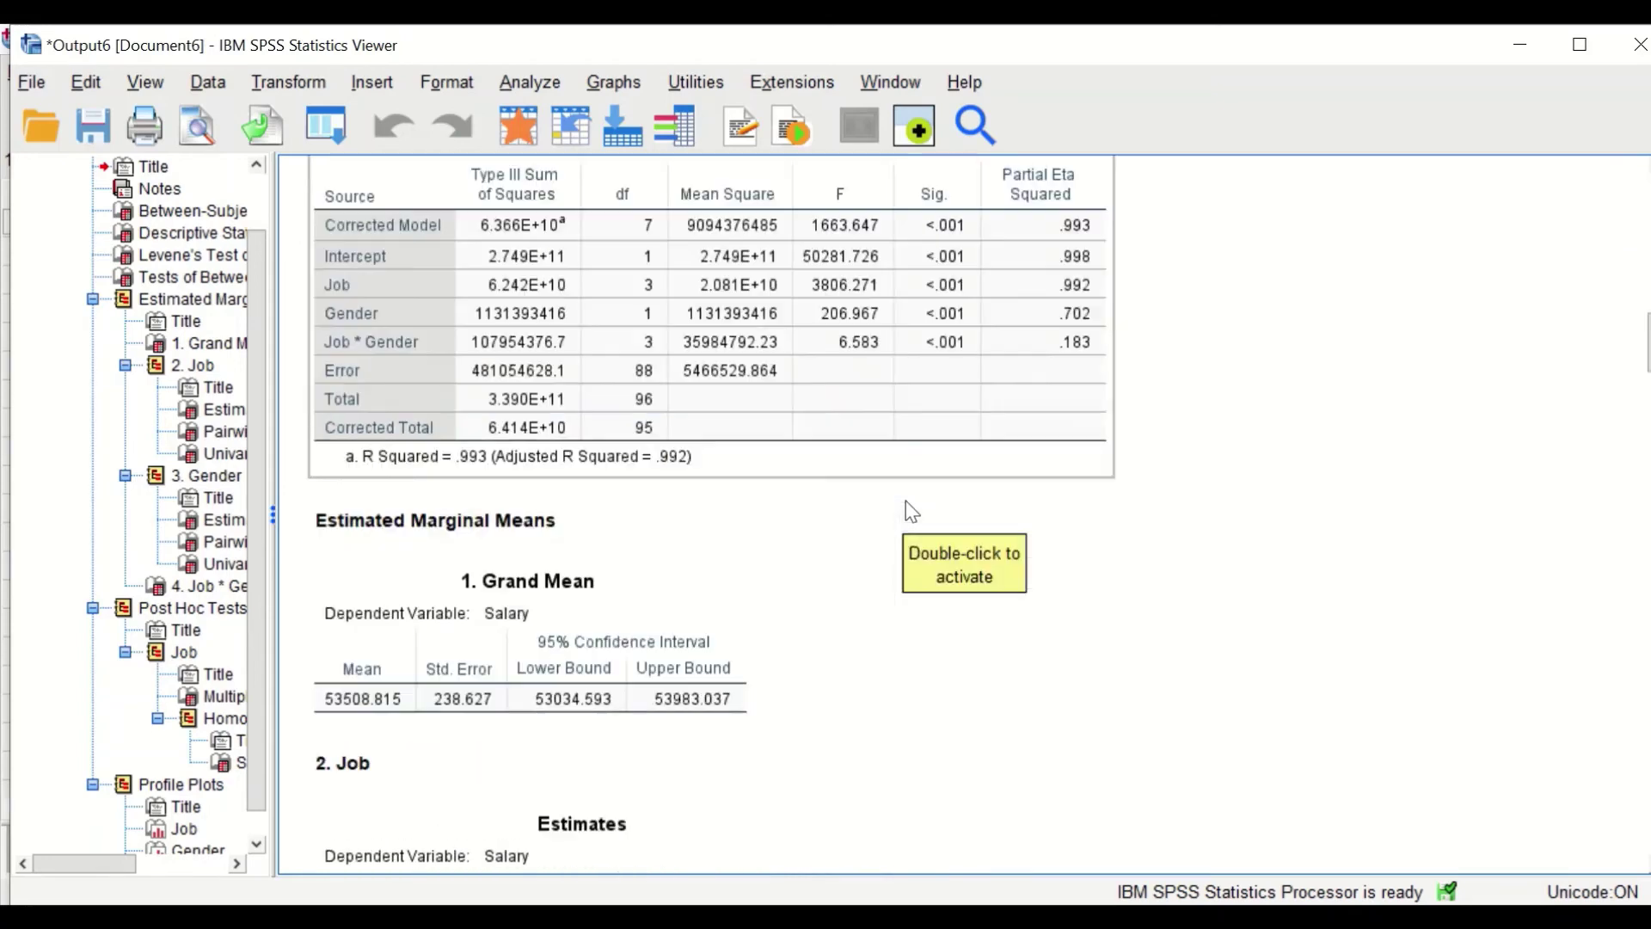
pyautogui.scroll(3, 845, 546)
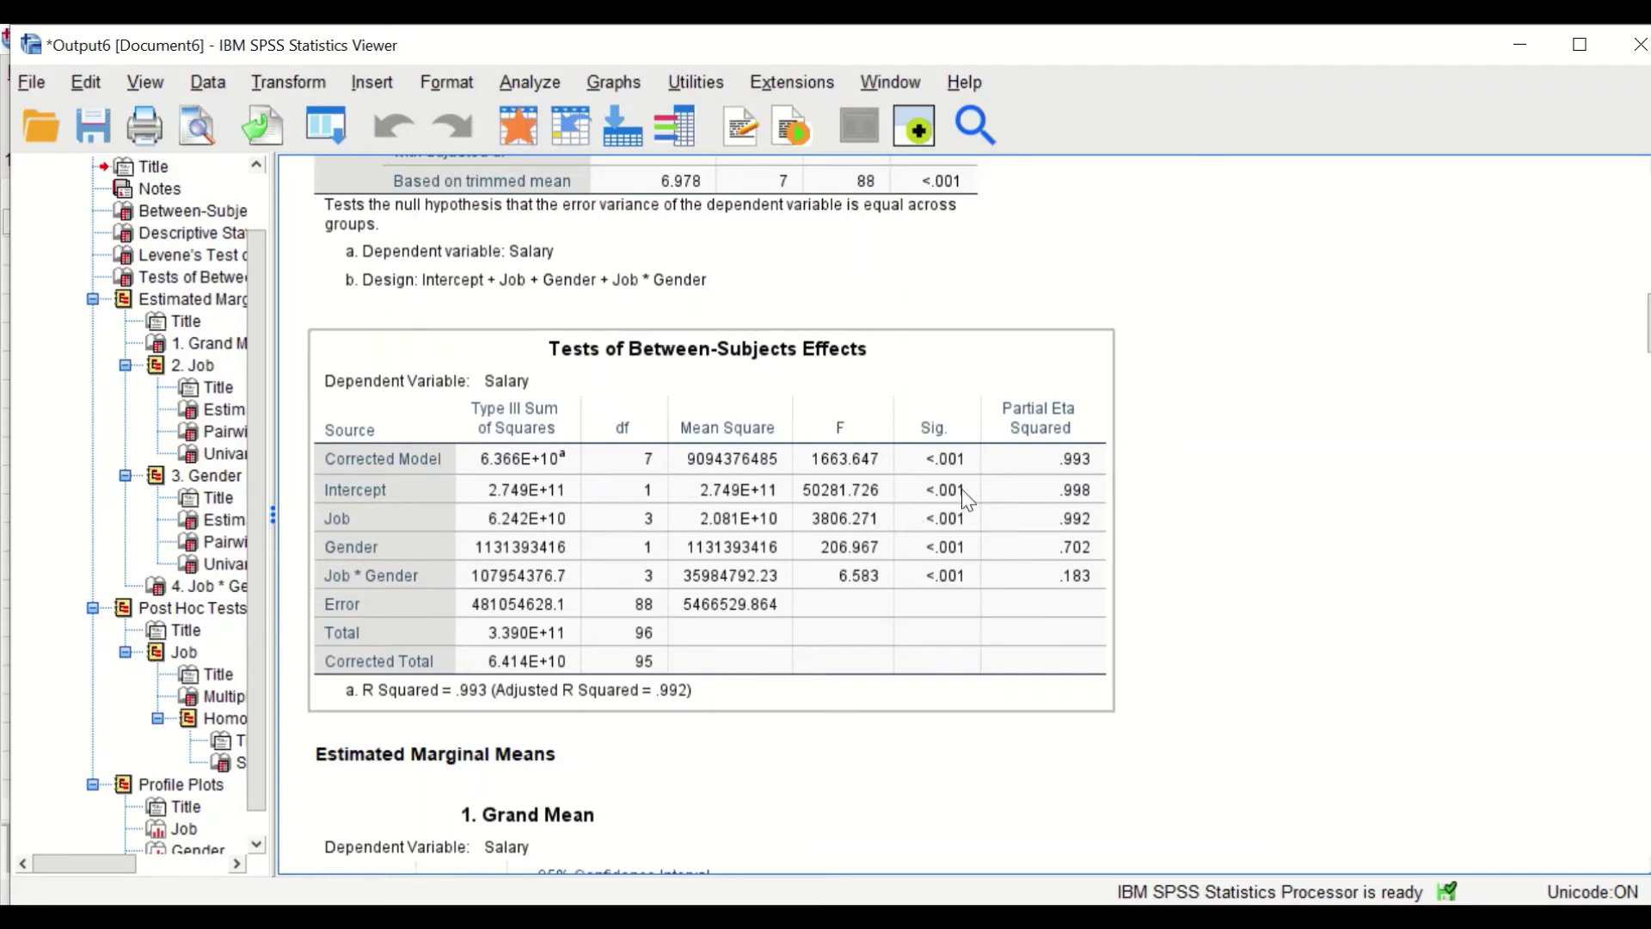
pyautogui.click(387, 550)
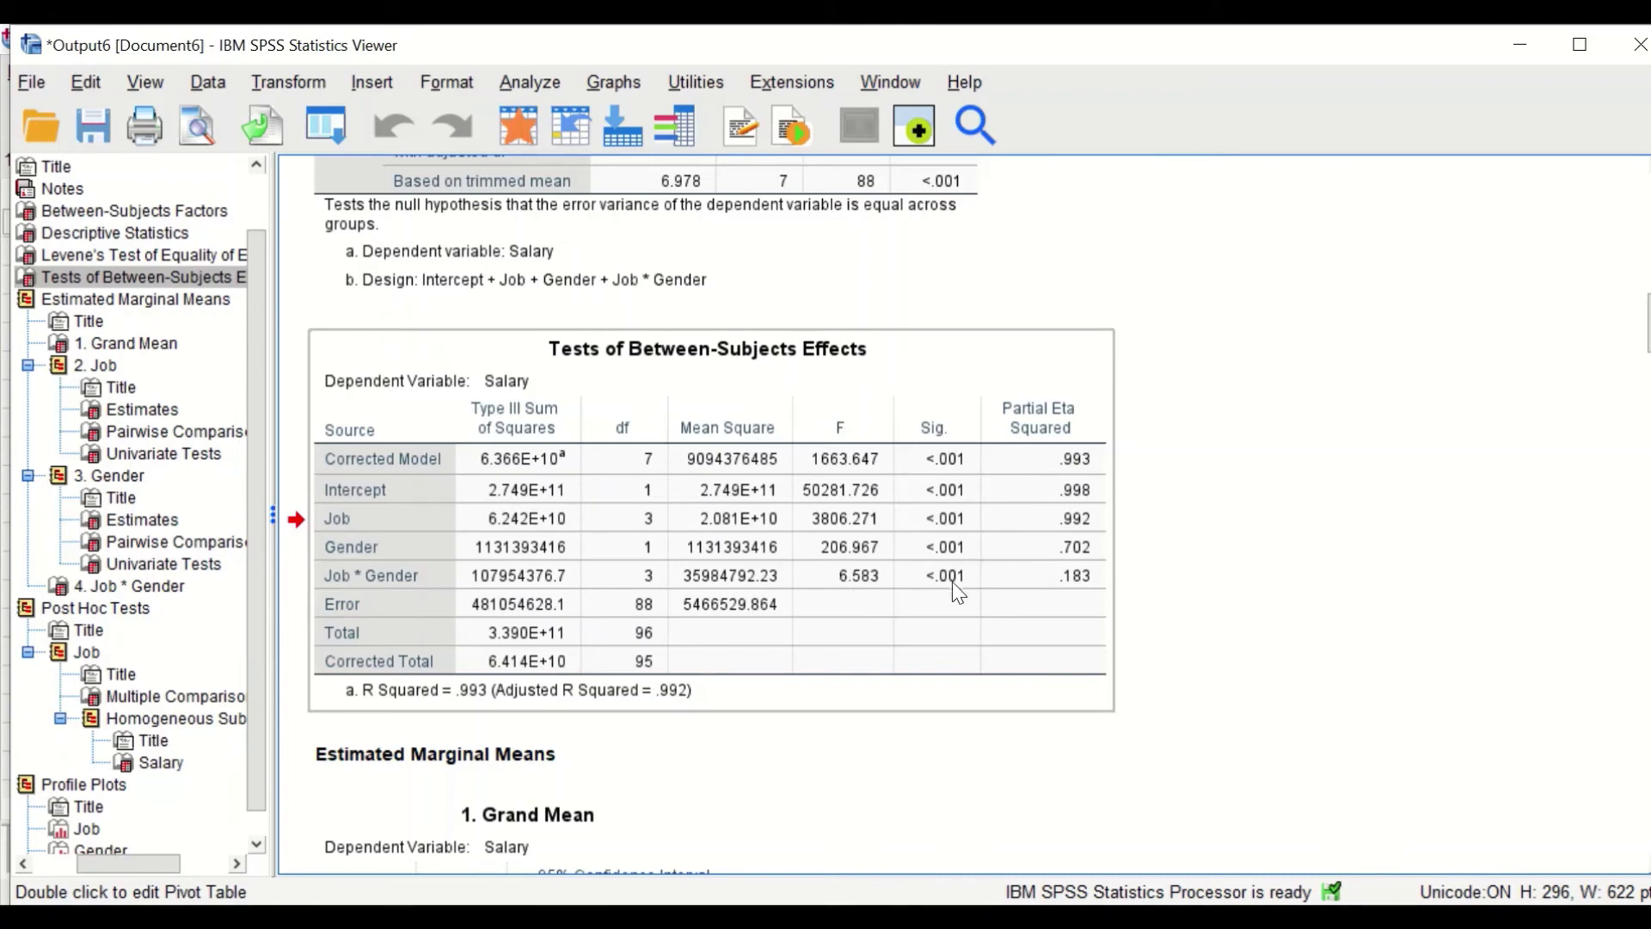
pyautogui.scroll(-3, 940, 614)
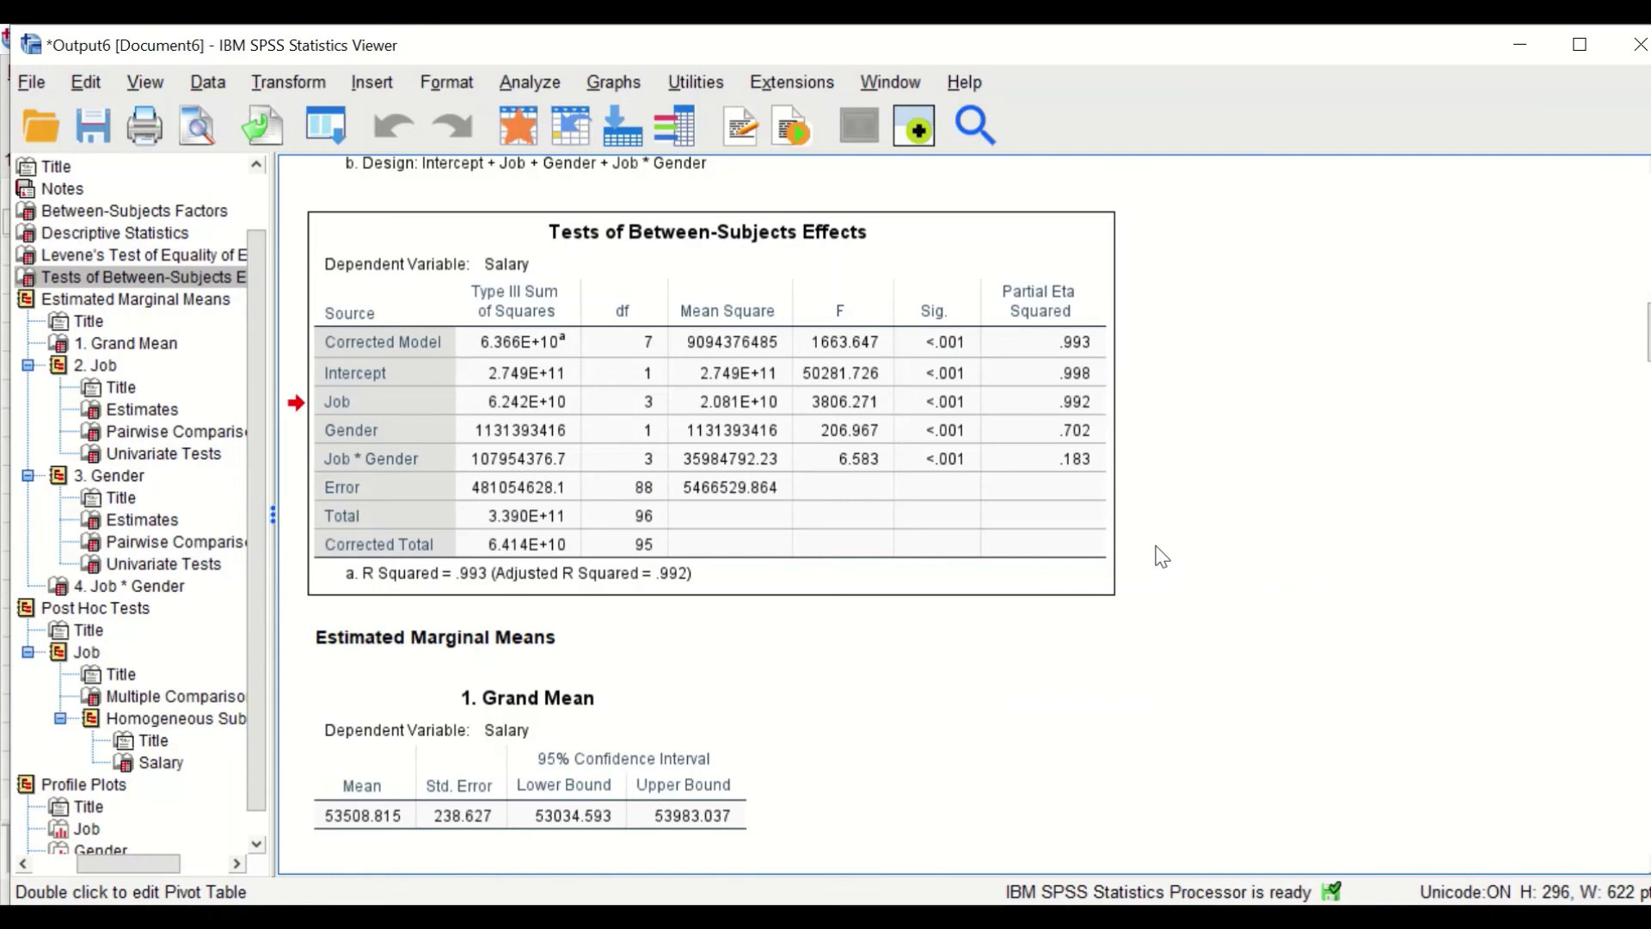
# Examine the estimated marginal means: the Grand Mean, the Estimates for Job and the Pairwise Comparisons between jobs
pyautogui.click(682, 646)
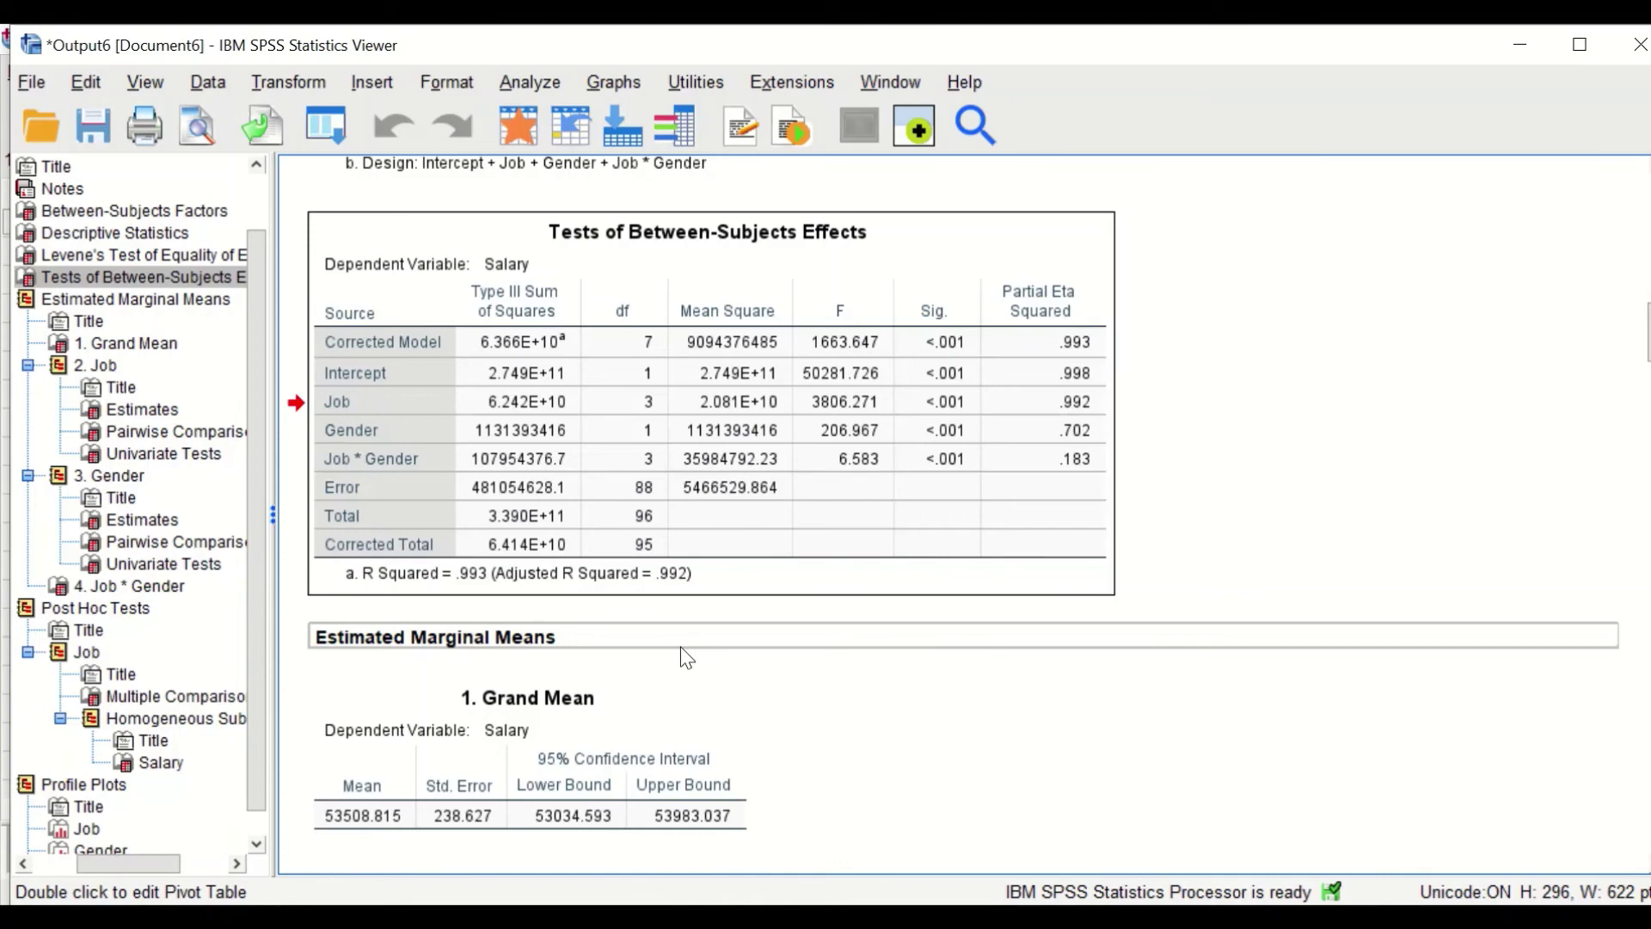
pyautogui.scroll(-5, 1216, 553)
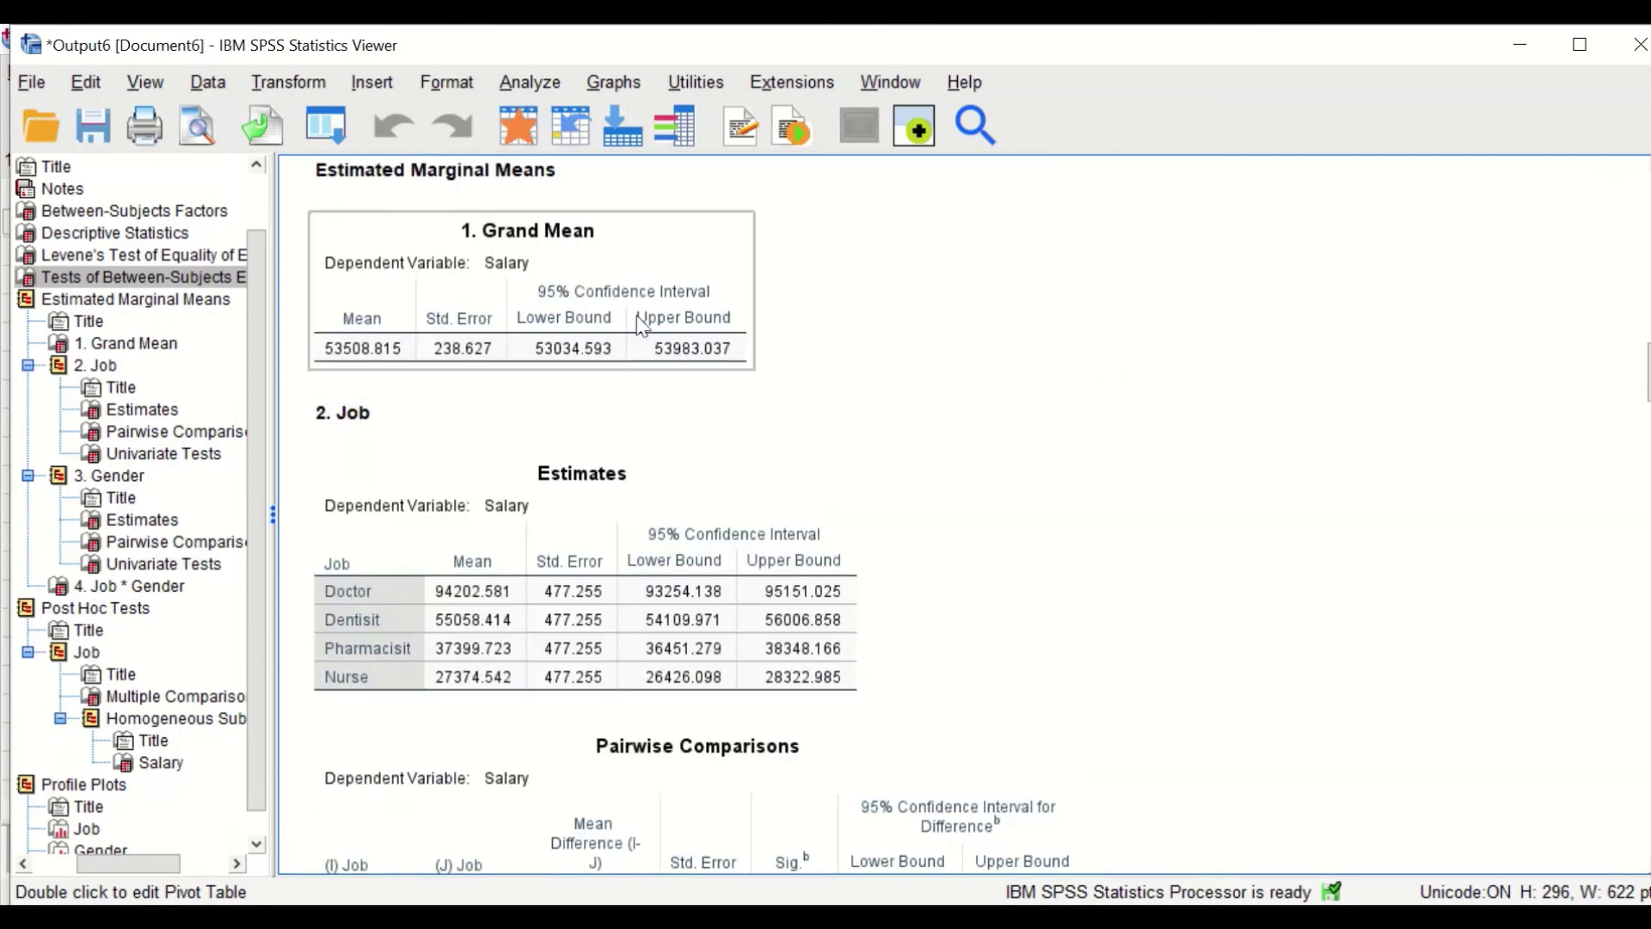
pyautogui.scroll(-1, 704, 417)
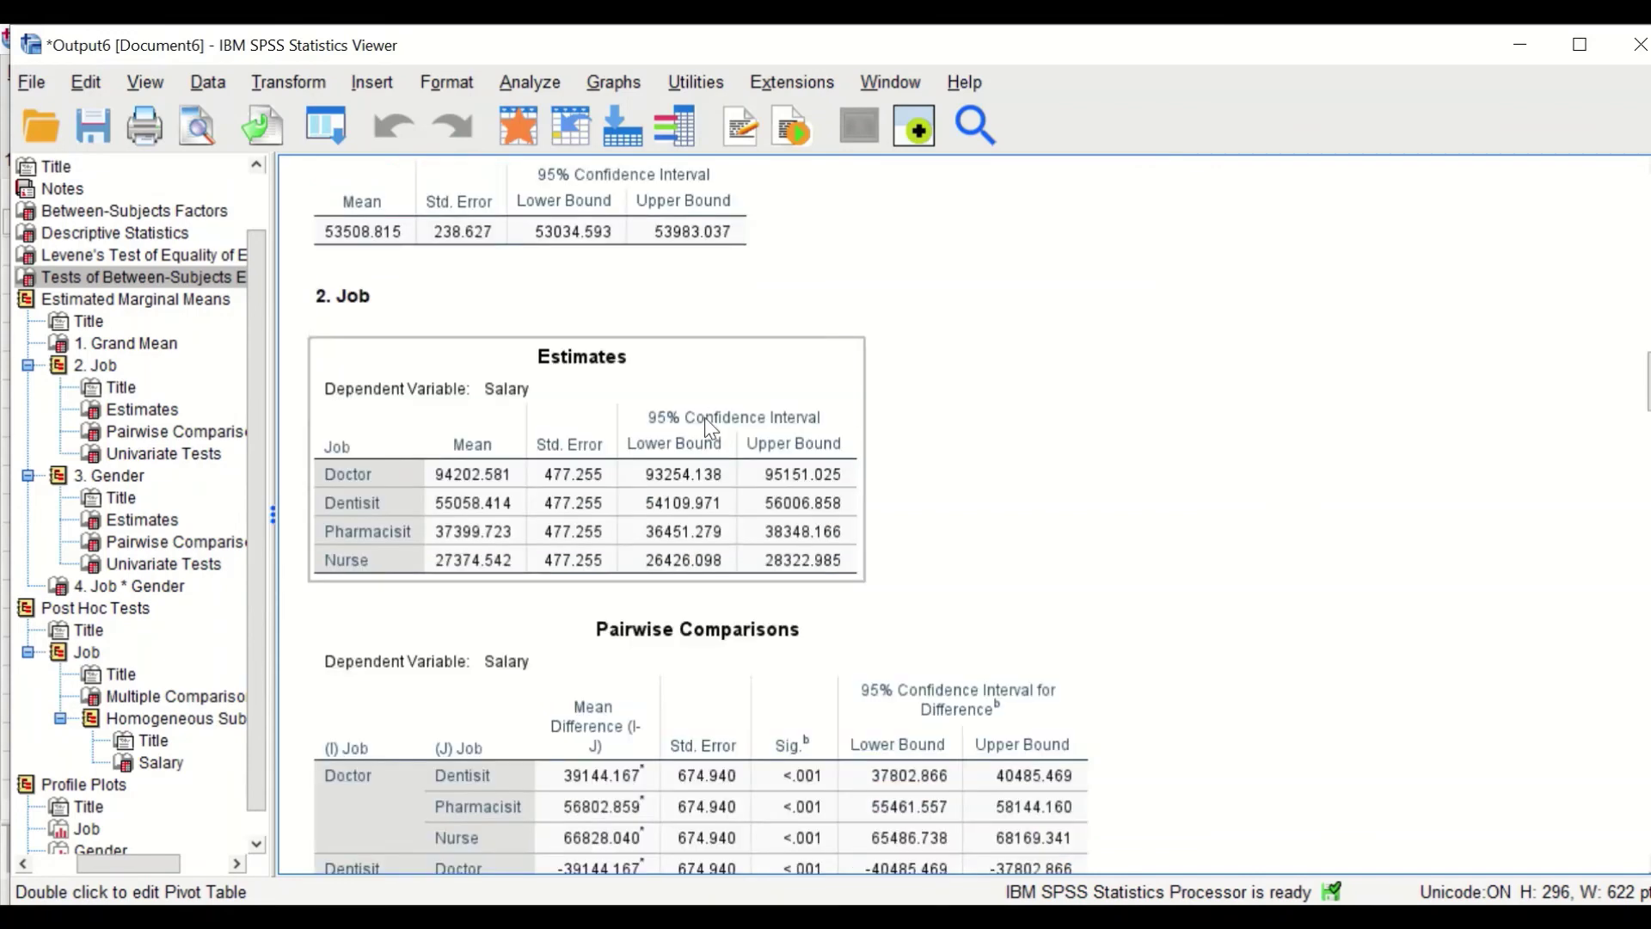
pyautogui.scroll(2, 669, 407)
pyautogui.scroll(-2, 586, 371)
pyautogui.scroll(-3, 516, 430)
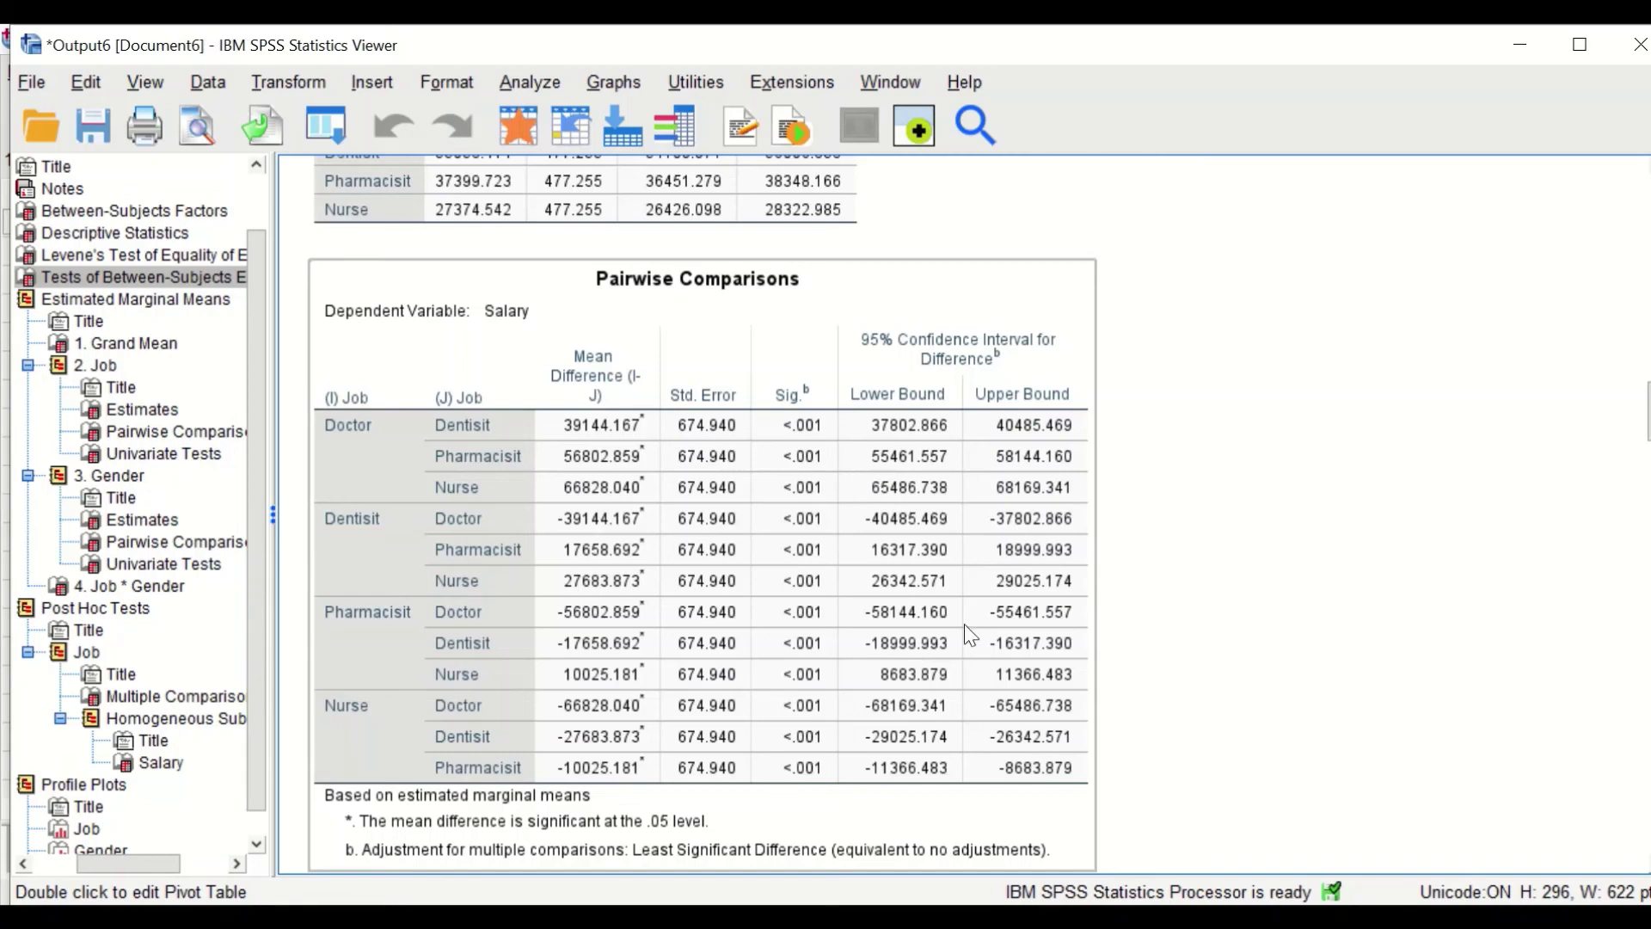
# Recheck the Job effect in the Tests of Between-Subjects Effects against the pairwise comparisons of the four jobs
pyautogui.scroll(15, 963, 622)
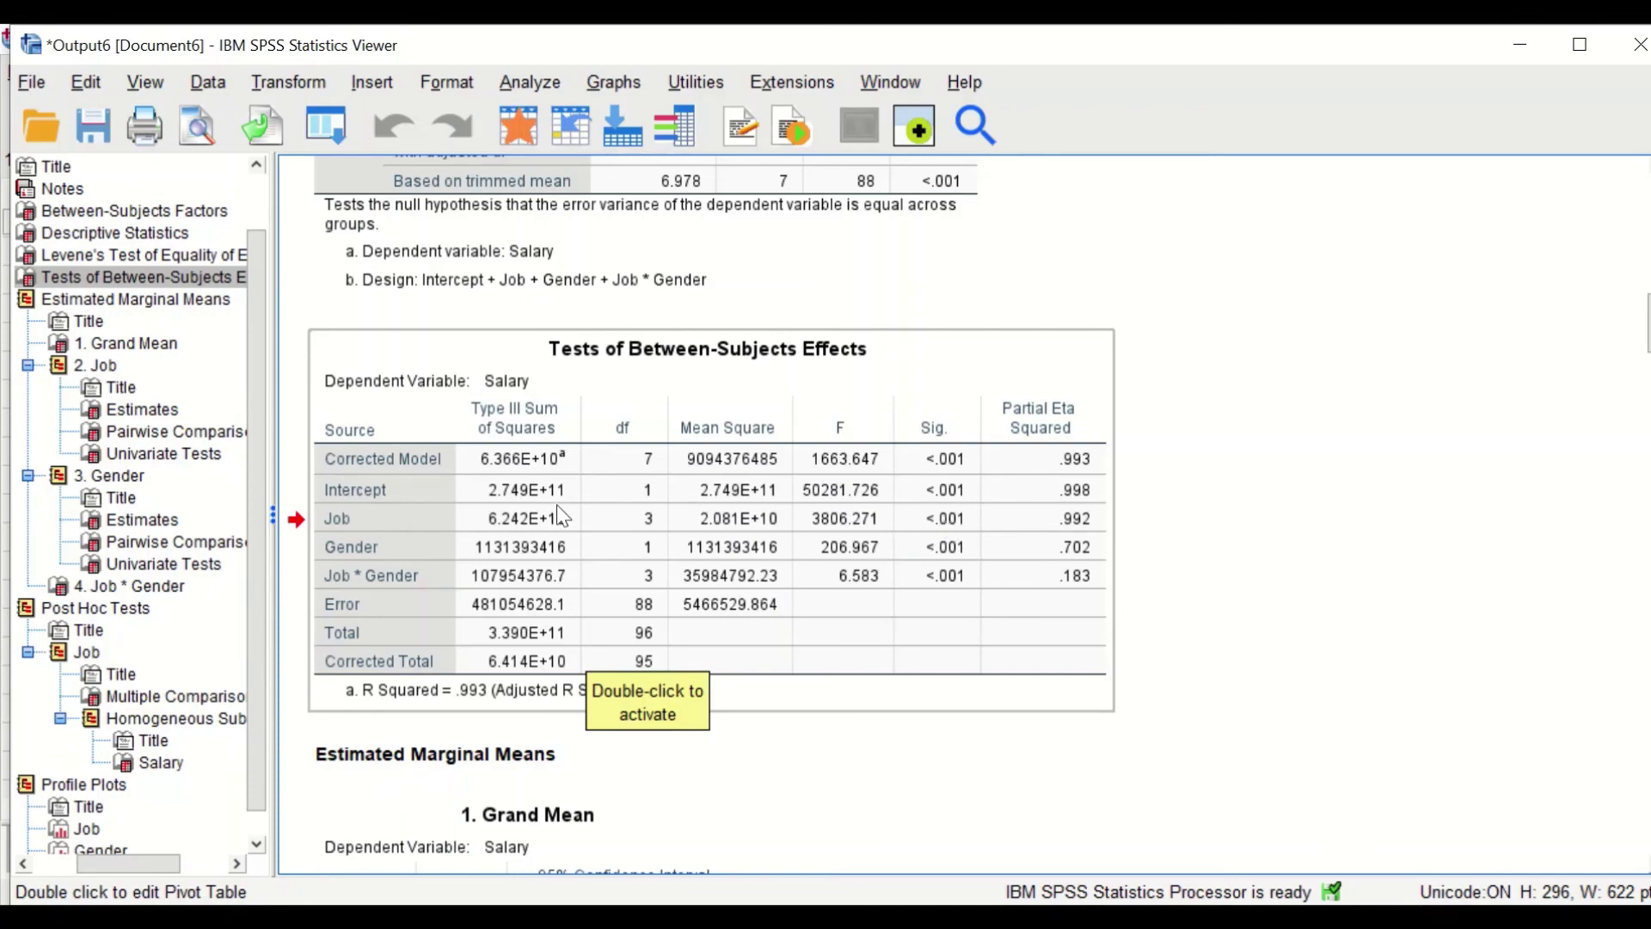
pyautogui.scroll(-10, 838, 554)
pyautogui.scroll(-8, 852, 576)
pyautogui.scroll(4, 855, 571)
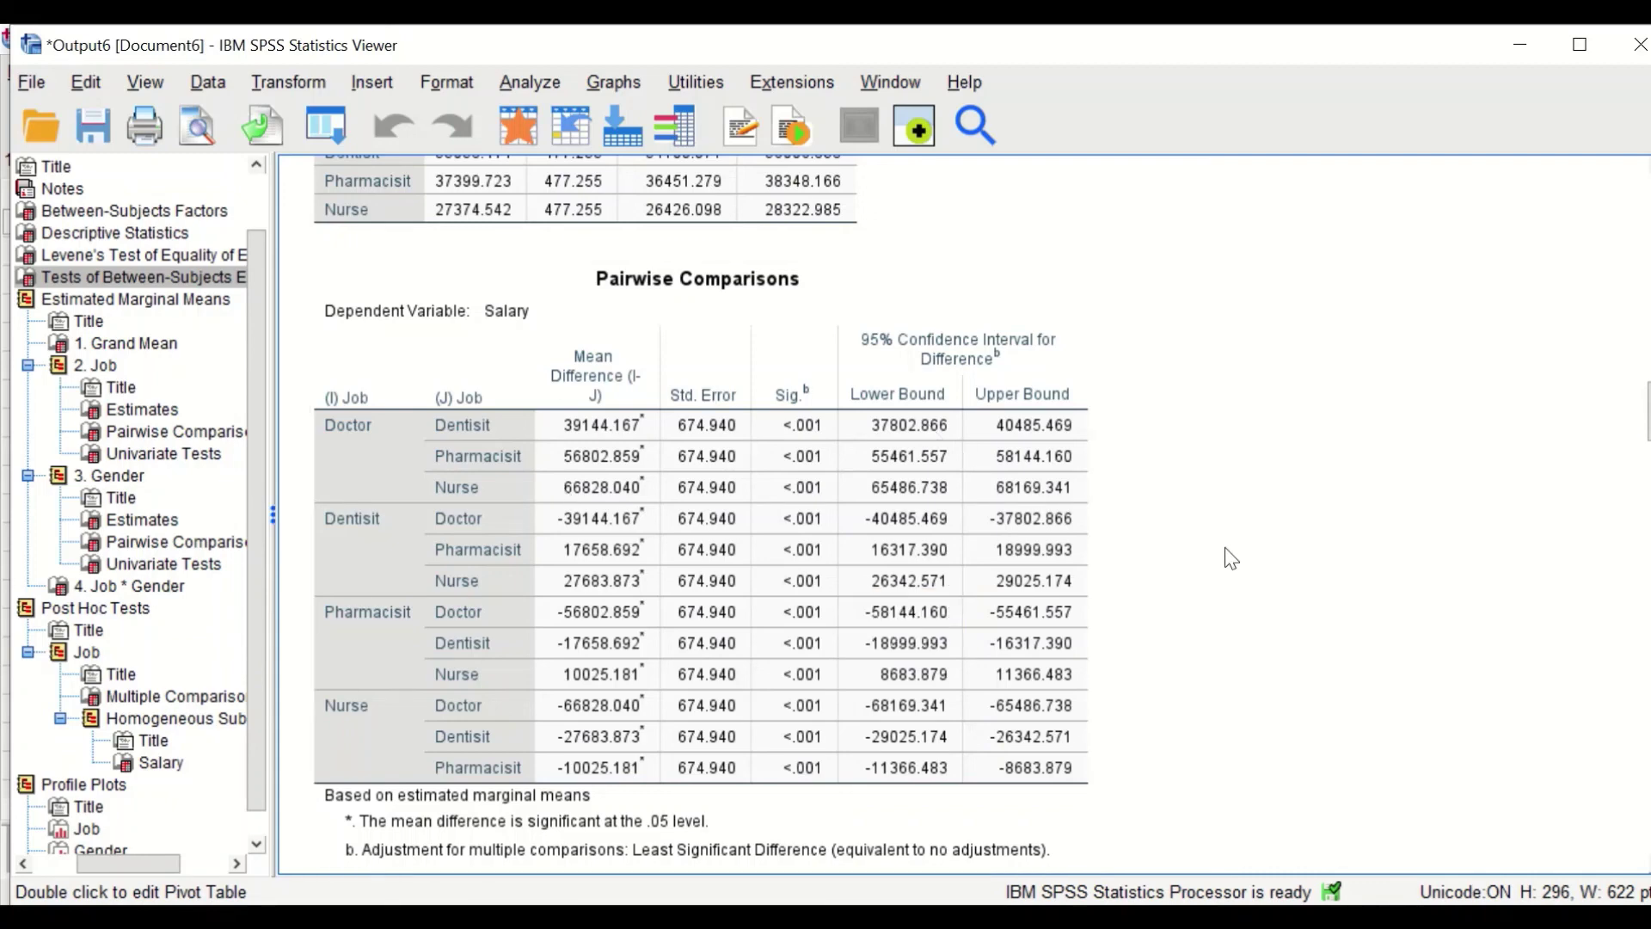
pyautogui.scroll(-3, 1276, 548)
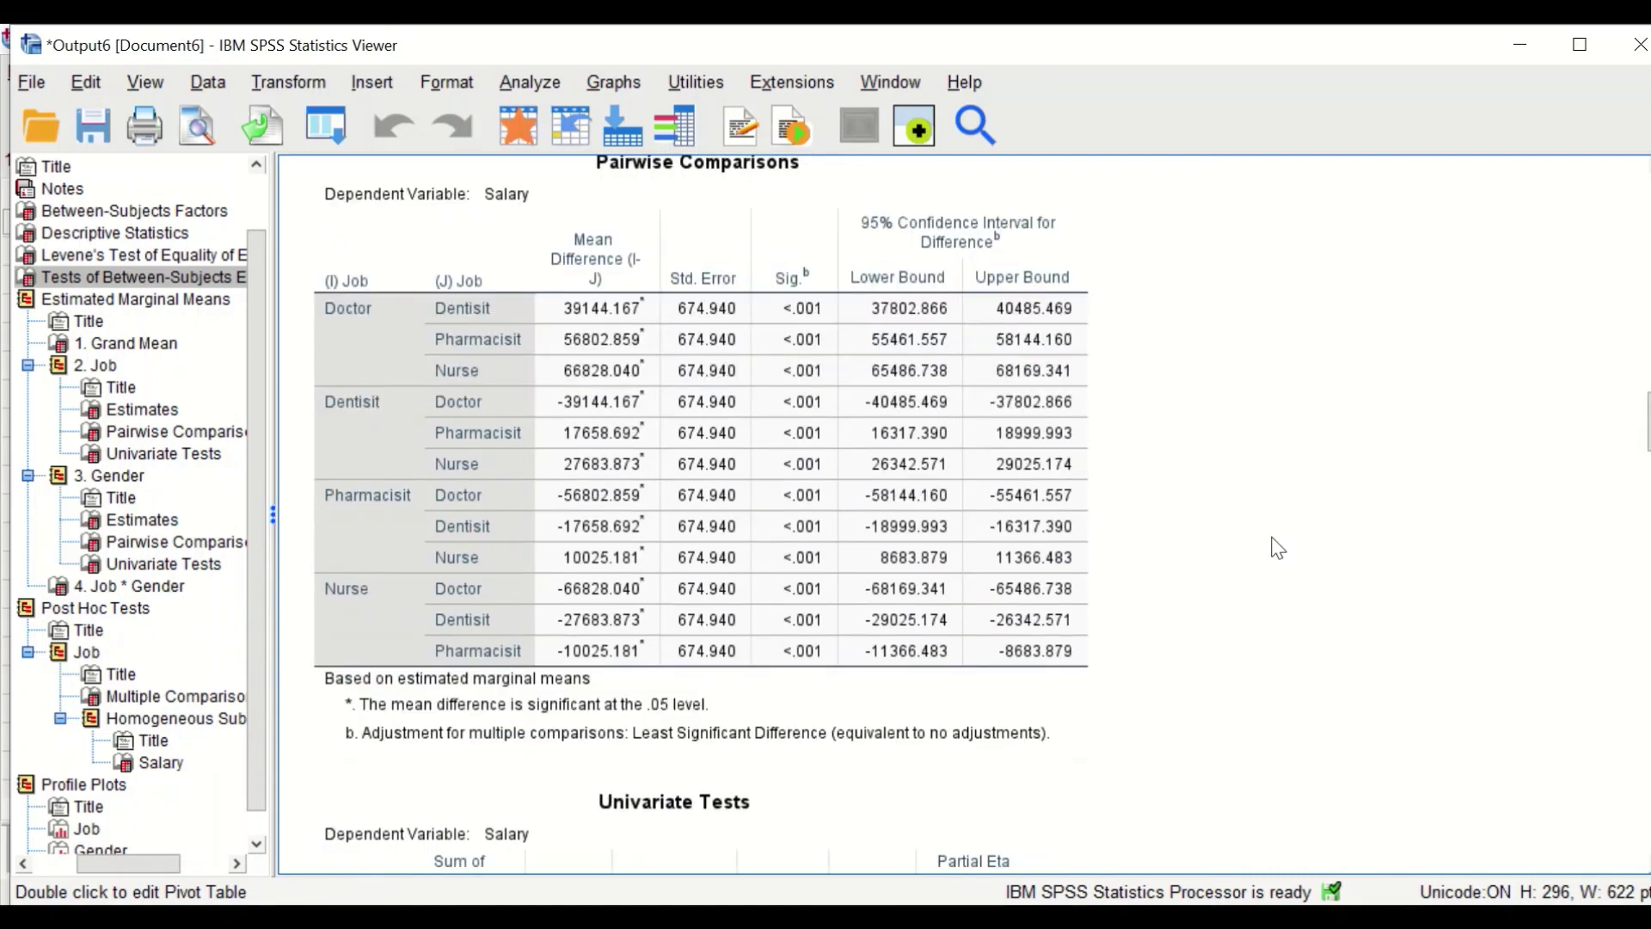
# Review the Univariate Tests for Job, the Gender pairwise comparisons and univariate tests, and the Job * Gender marginal means
pyautogui.scroll(-15, 1276, 548)
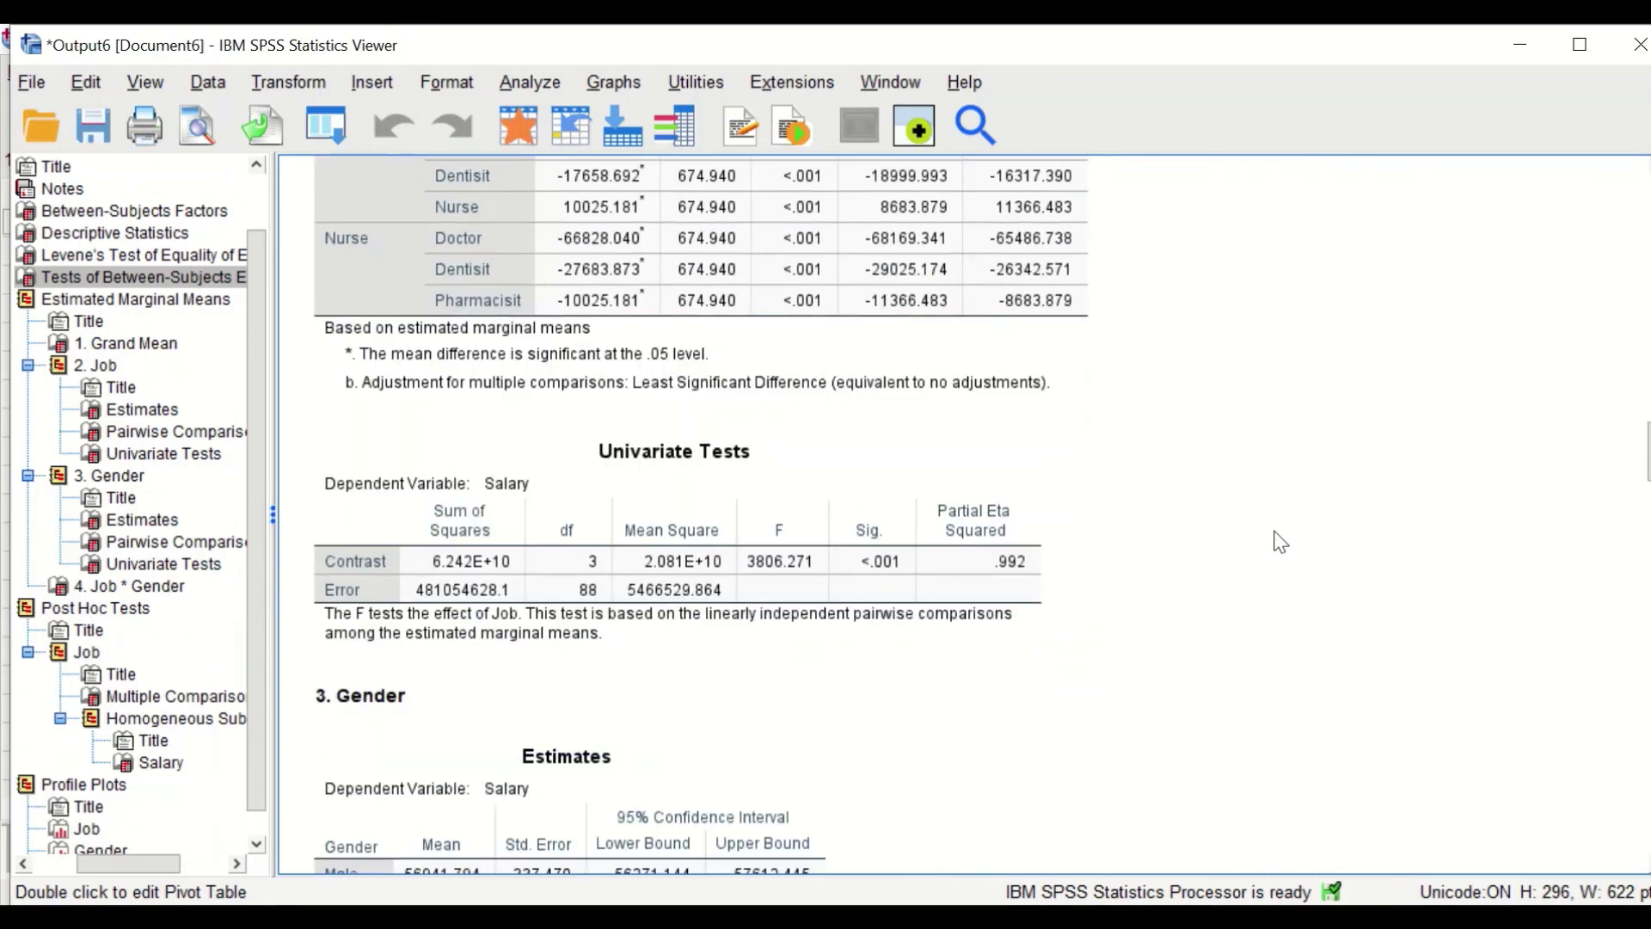
pyautogui.scroll(-6, 1279, 544)
pyautogui.scroll(-12, 1281, 537)
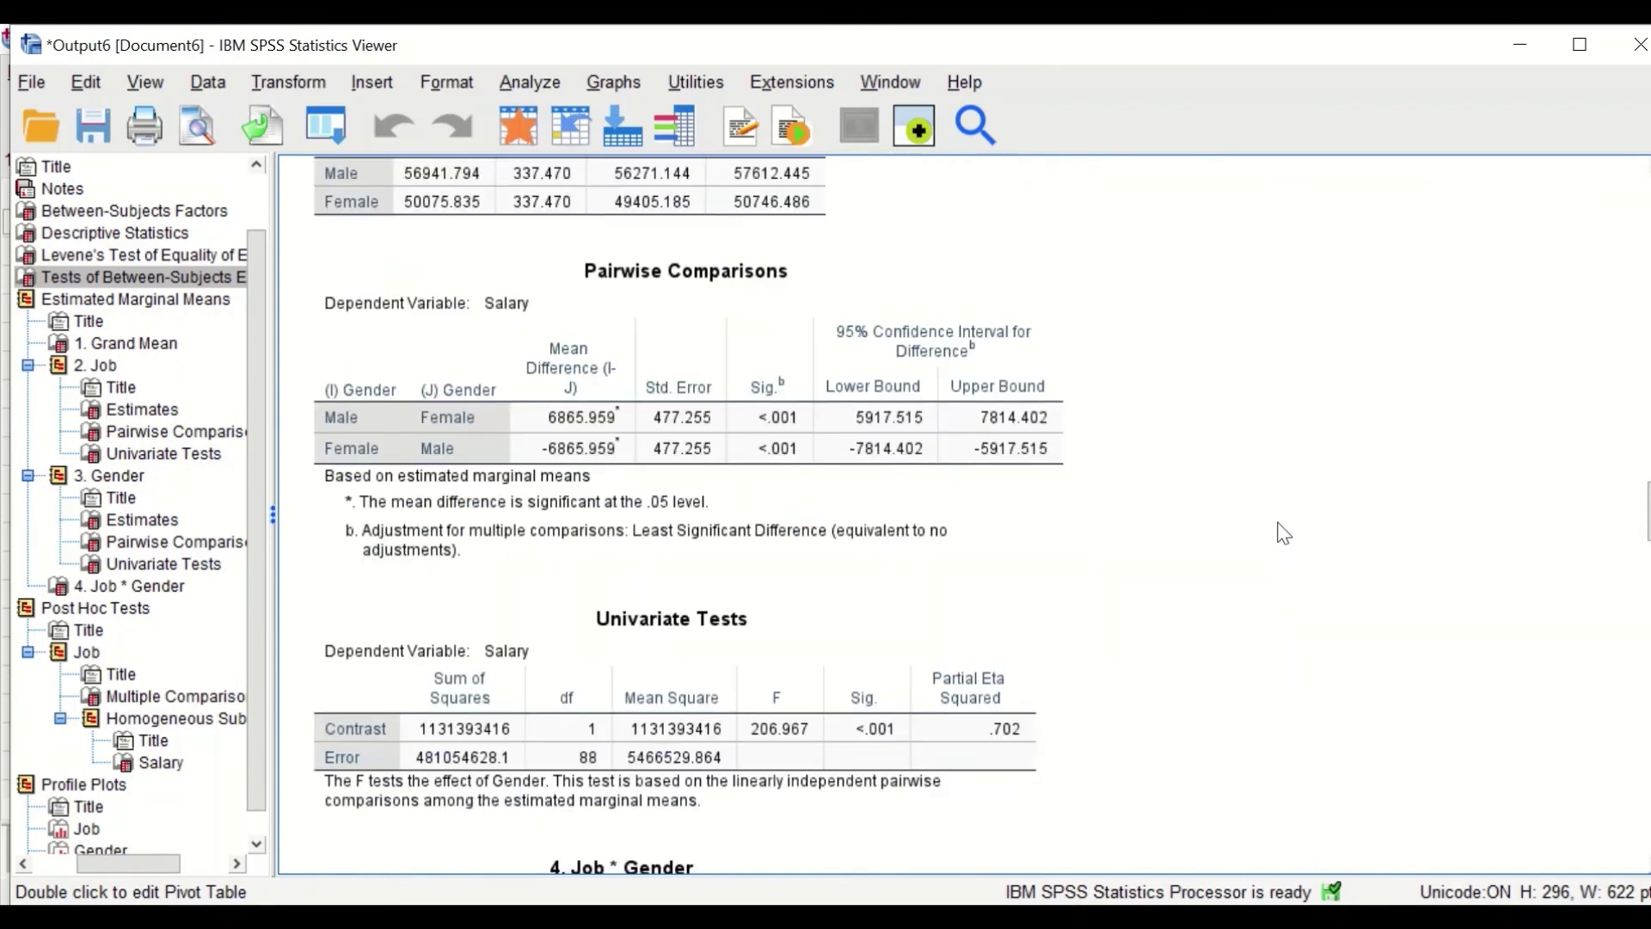
pyautogui.scroll(-9, 1283, 533)
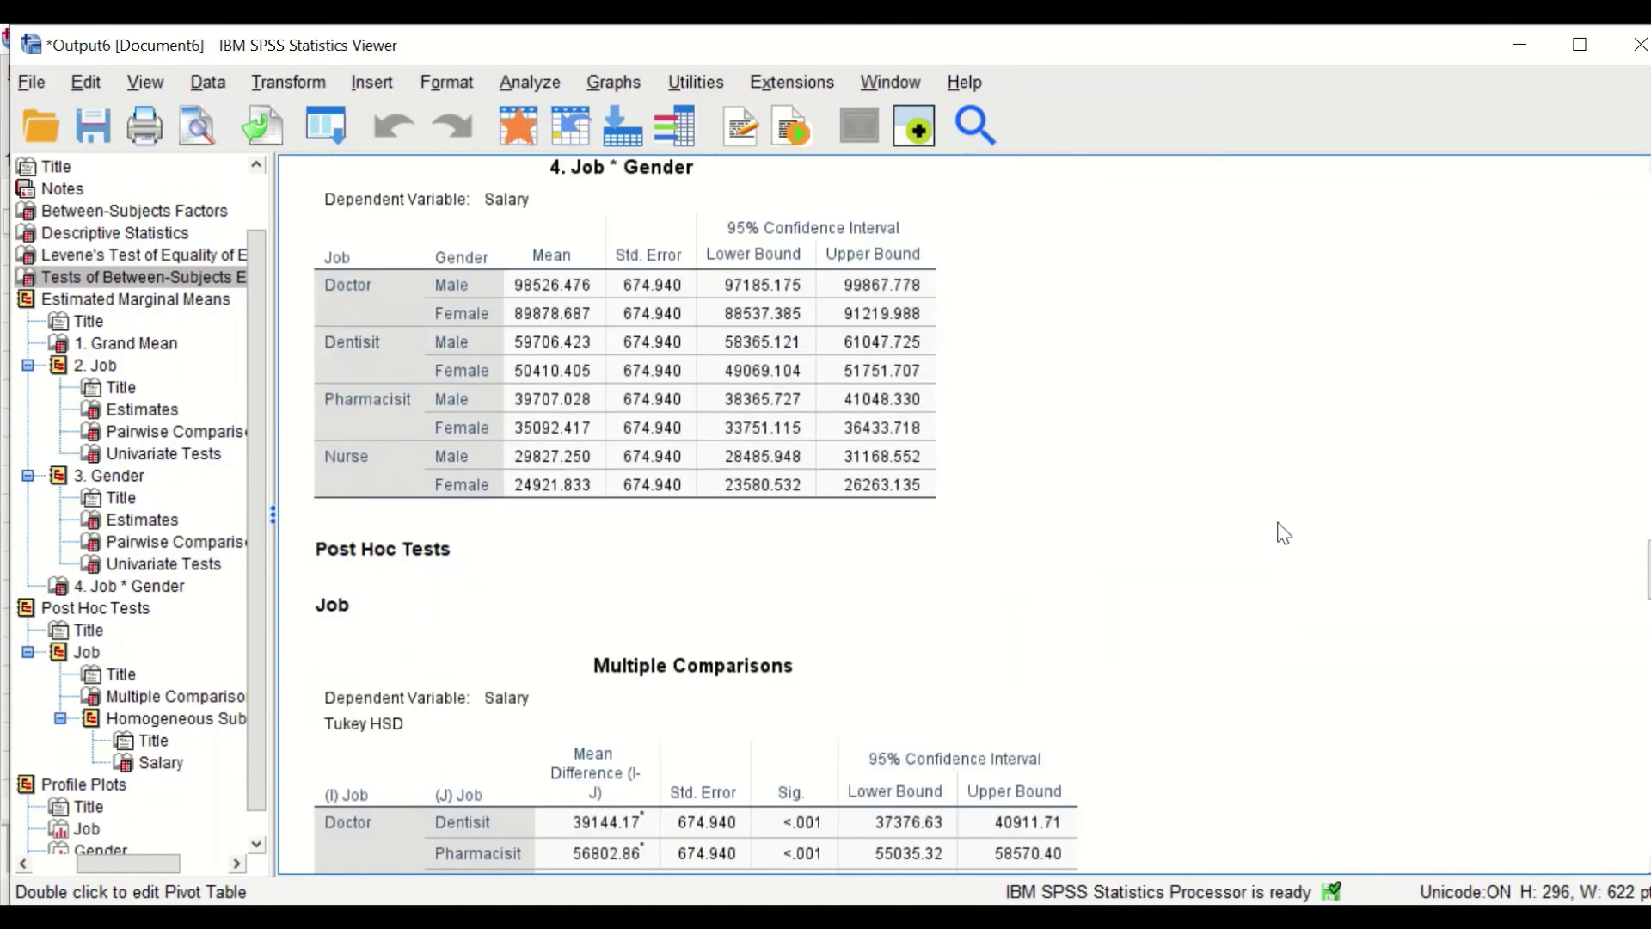
pyautogui.scroll(3, 1281, 531)
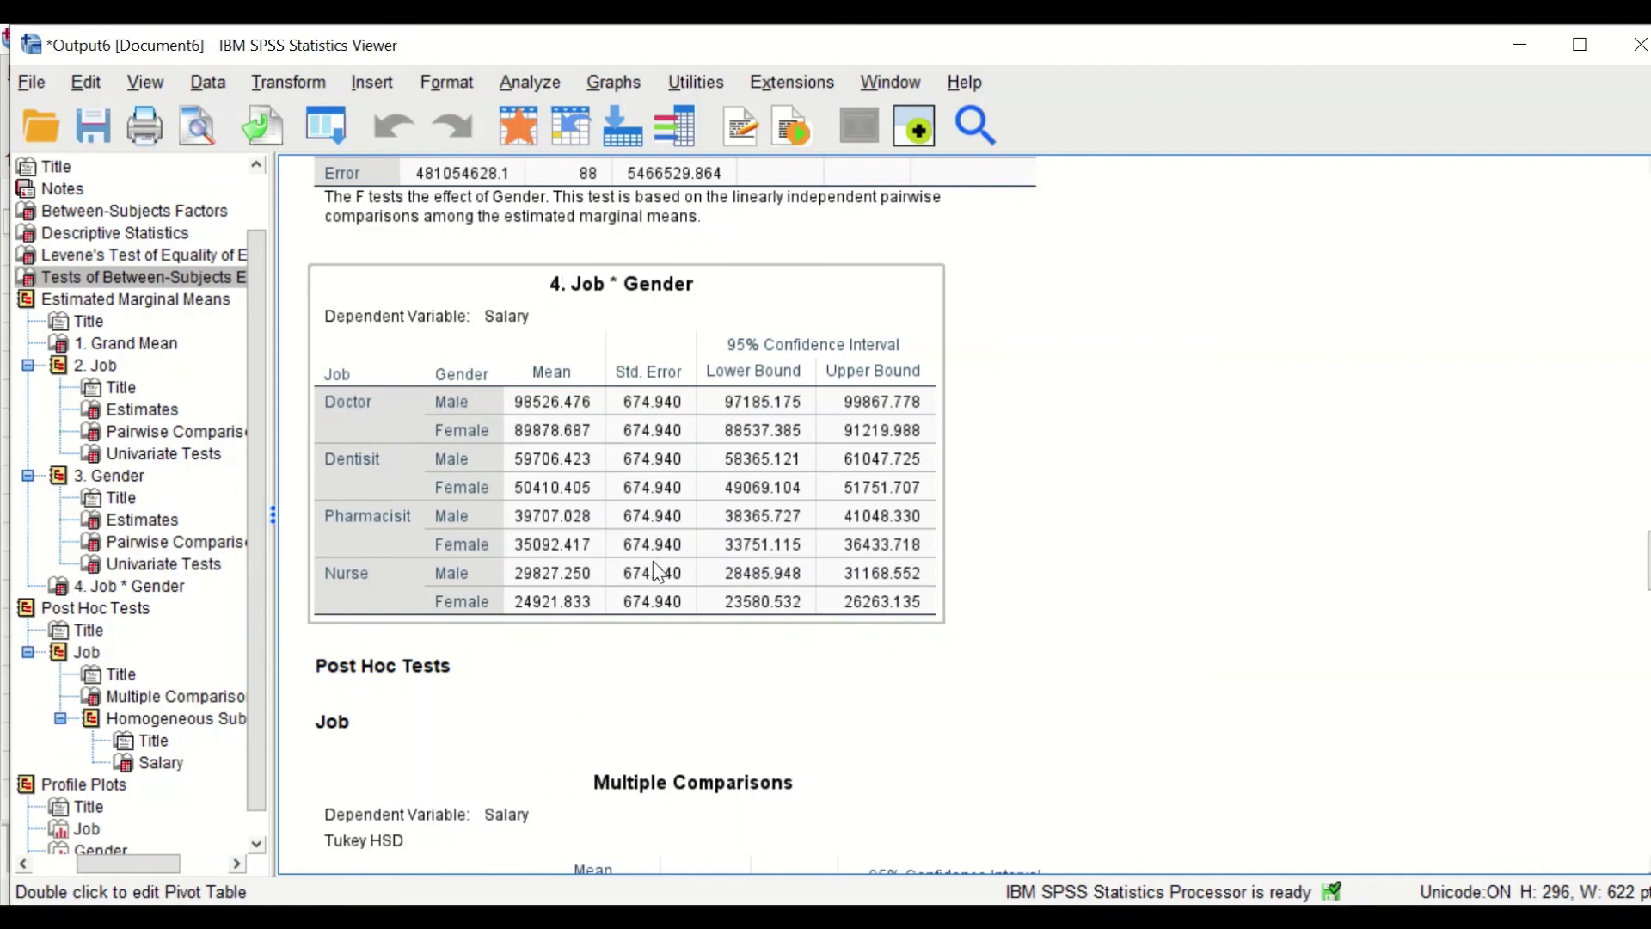
# Examine the Tukey HSD Multiple Comparisons for Job and the Homogeneous Subsets table of Salary
pyautogui.scroll(-3, 654, 567)
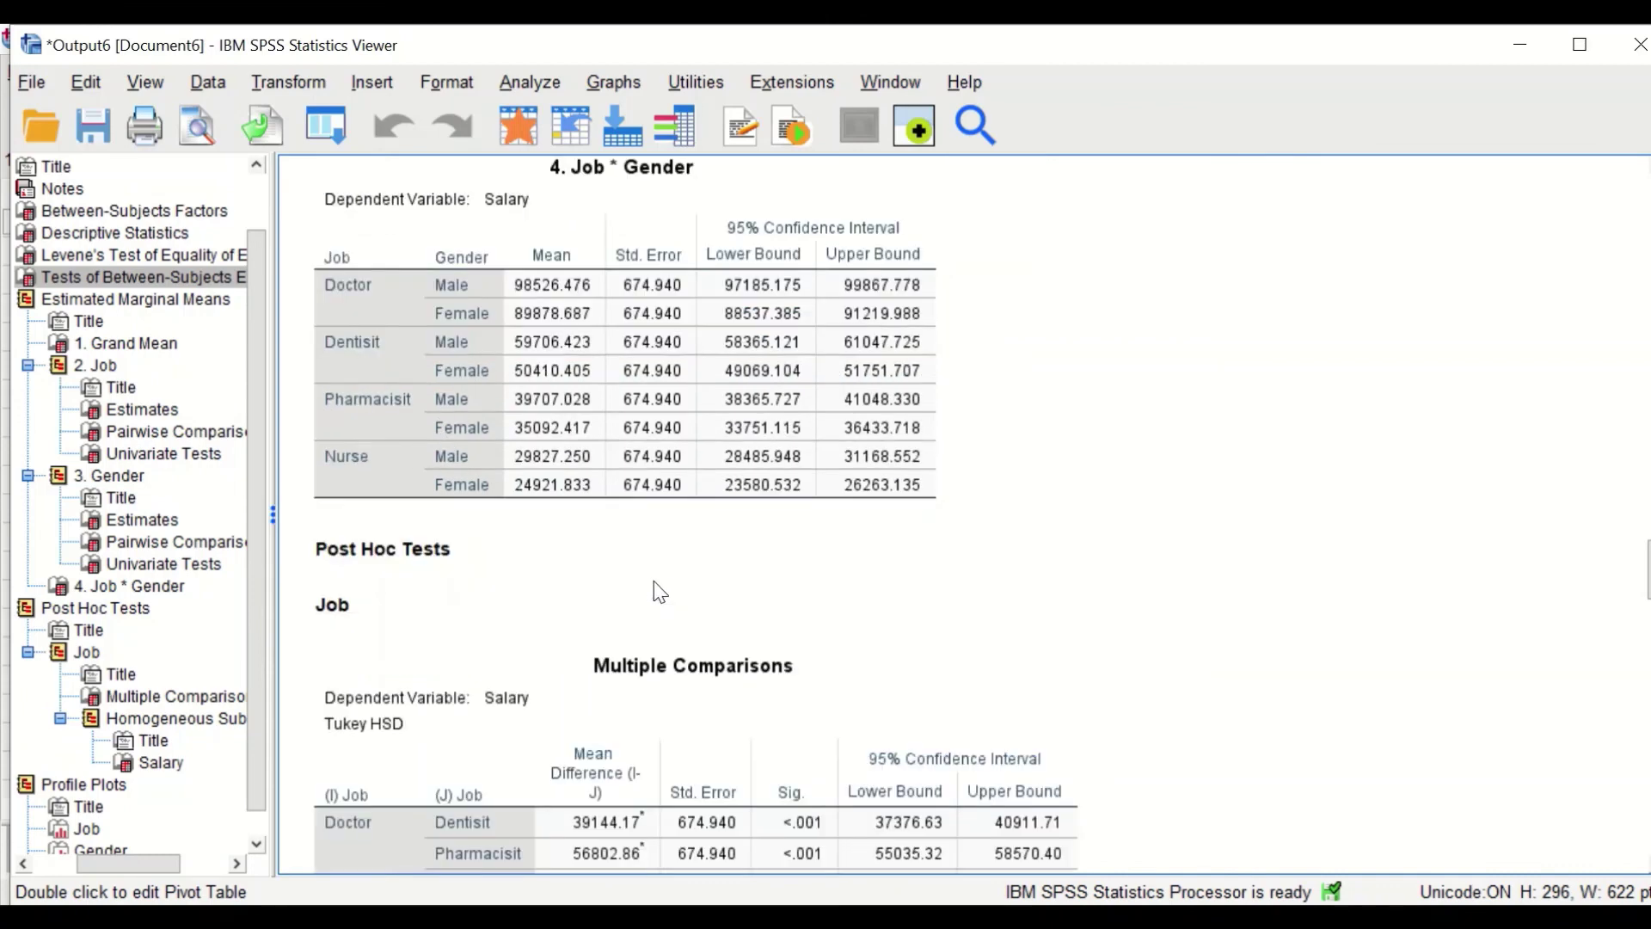
pyautogui.scroll(-10, 670, 577)
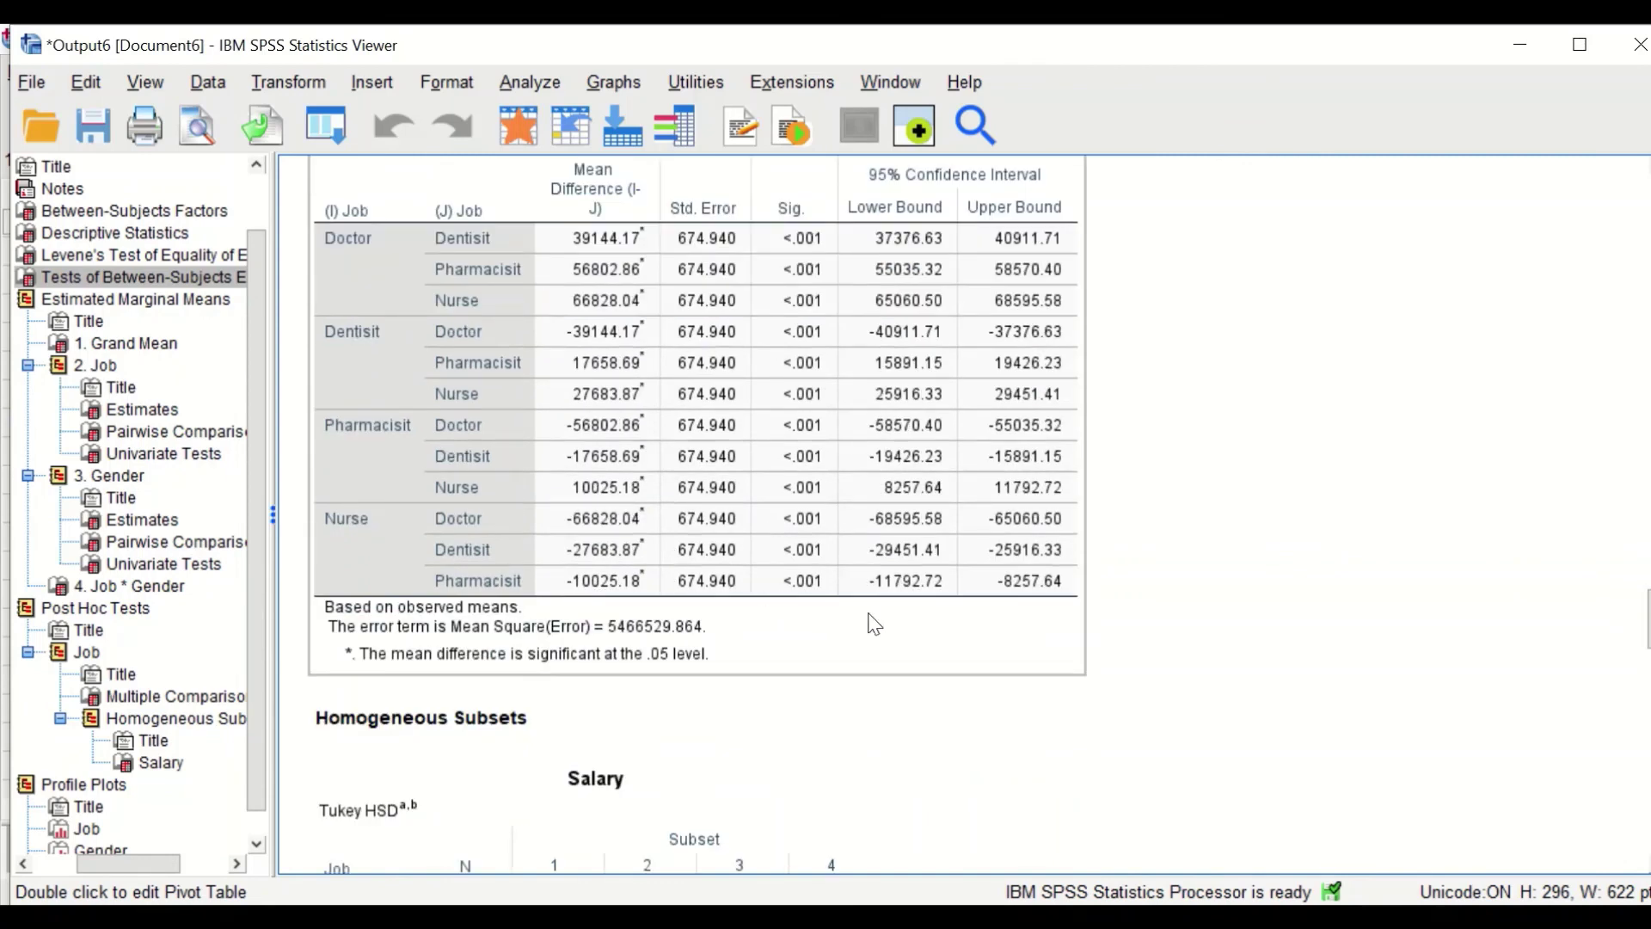
pyautogui.scroll(-6, 877, 619)
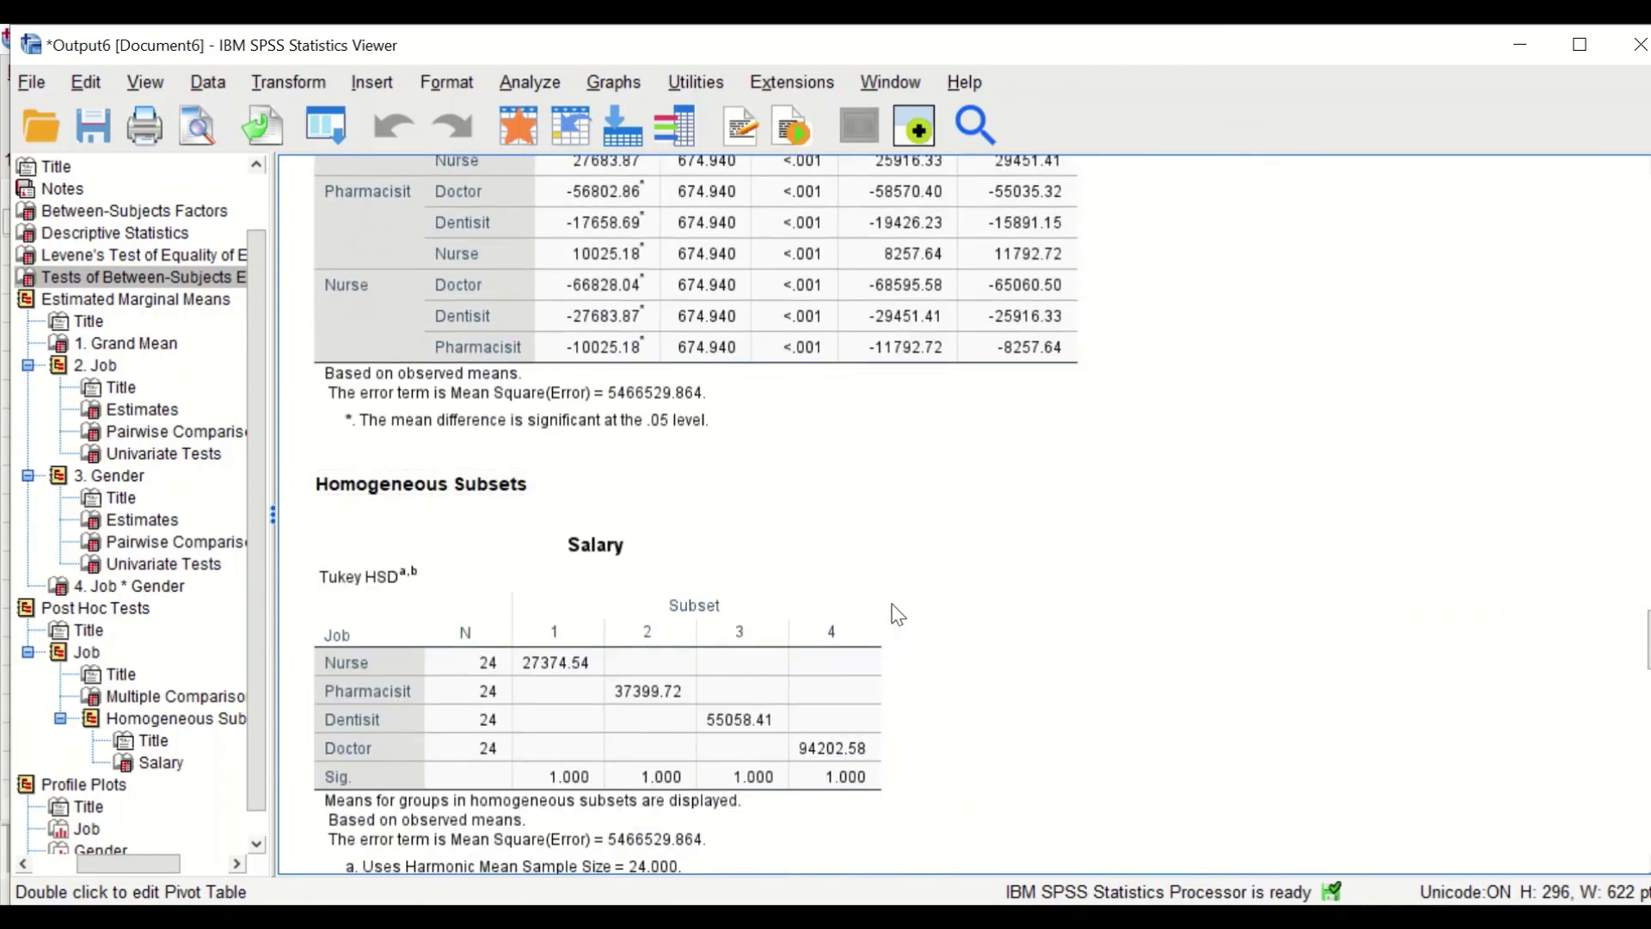
# Inspect the profile plots of estimated marginal means of Salary by Job, by Gender, and by Job with separate Gender lines
pyautogui.scroll(-10, 902, 616)
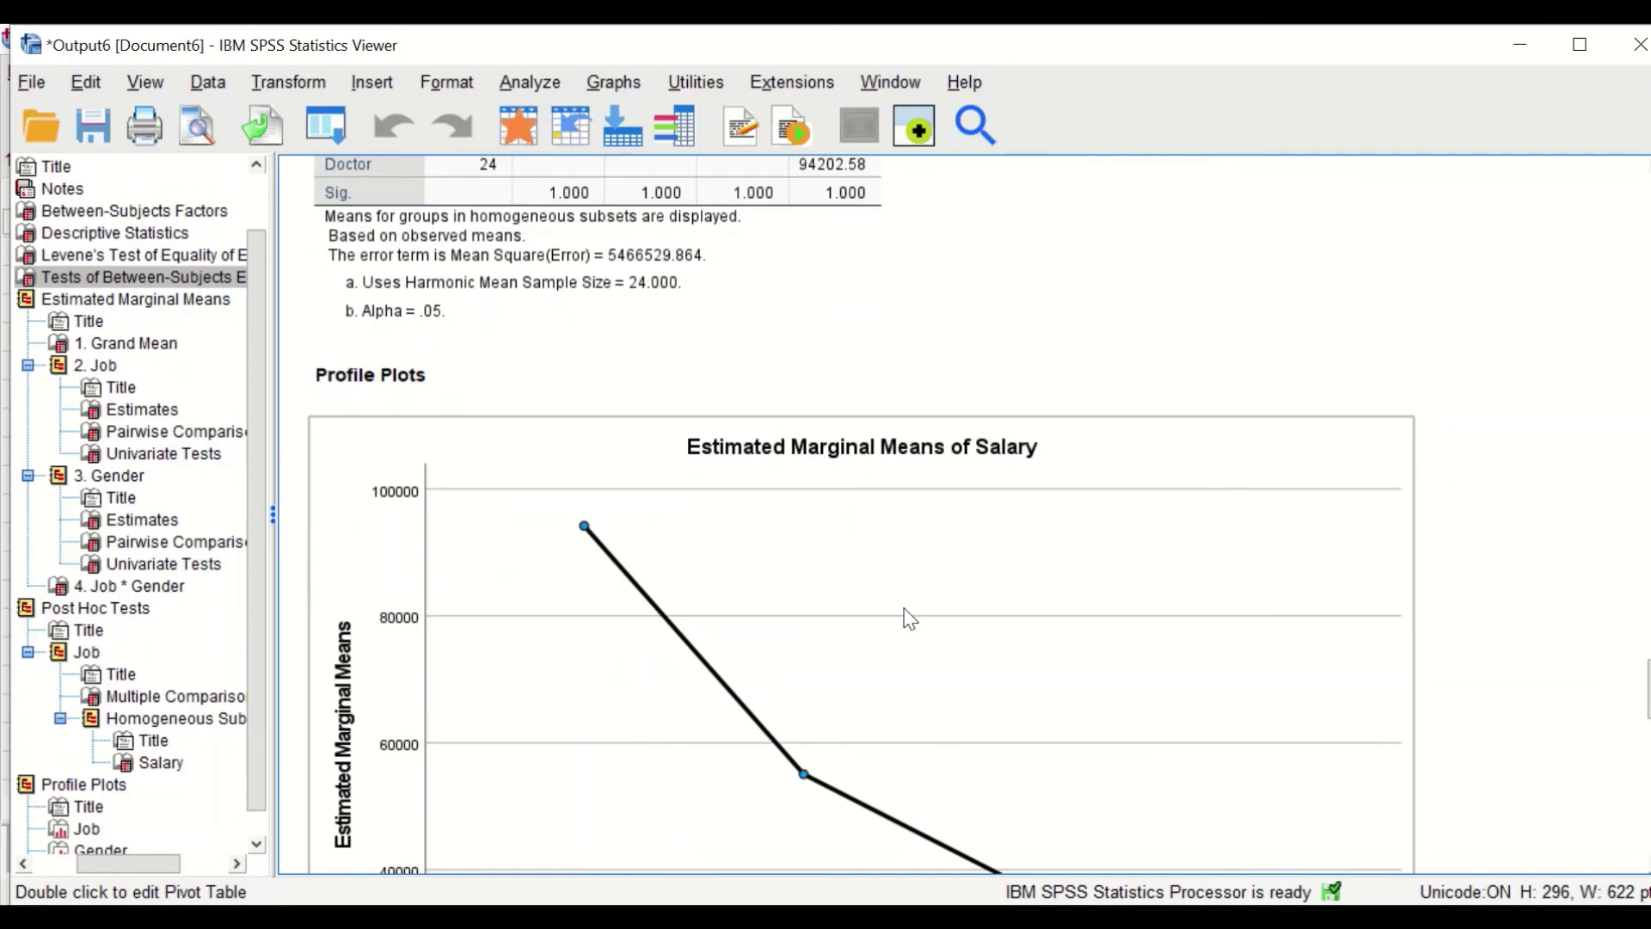
pyautogui.scroll(-4, 908, 617)
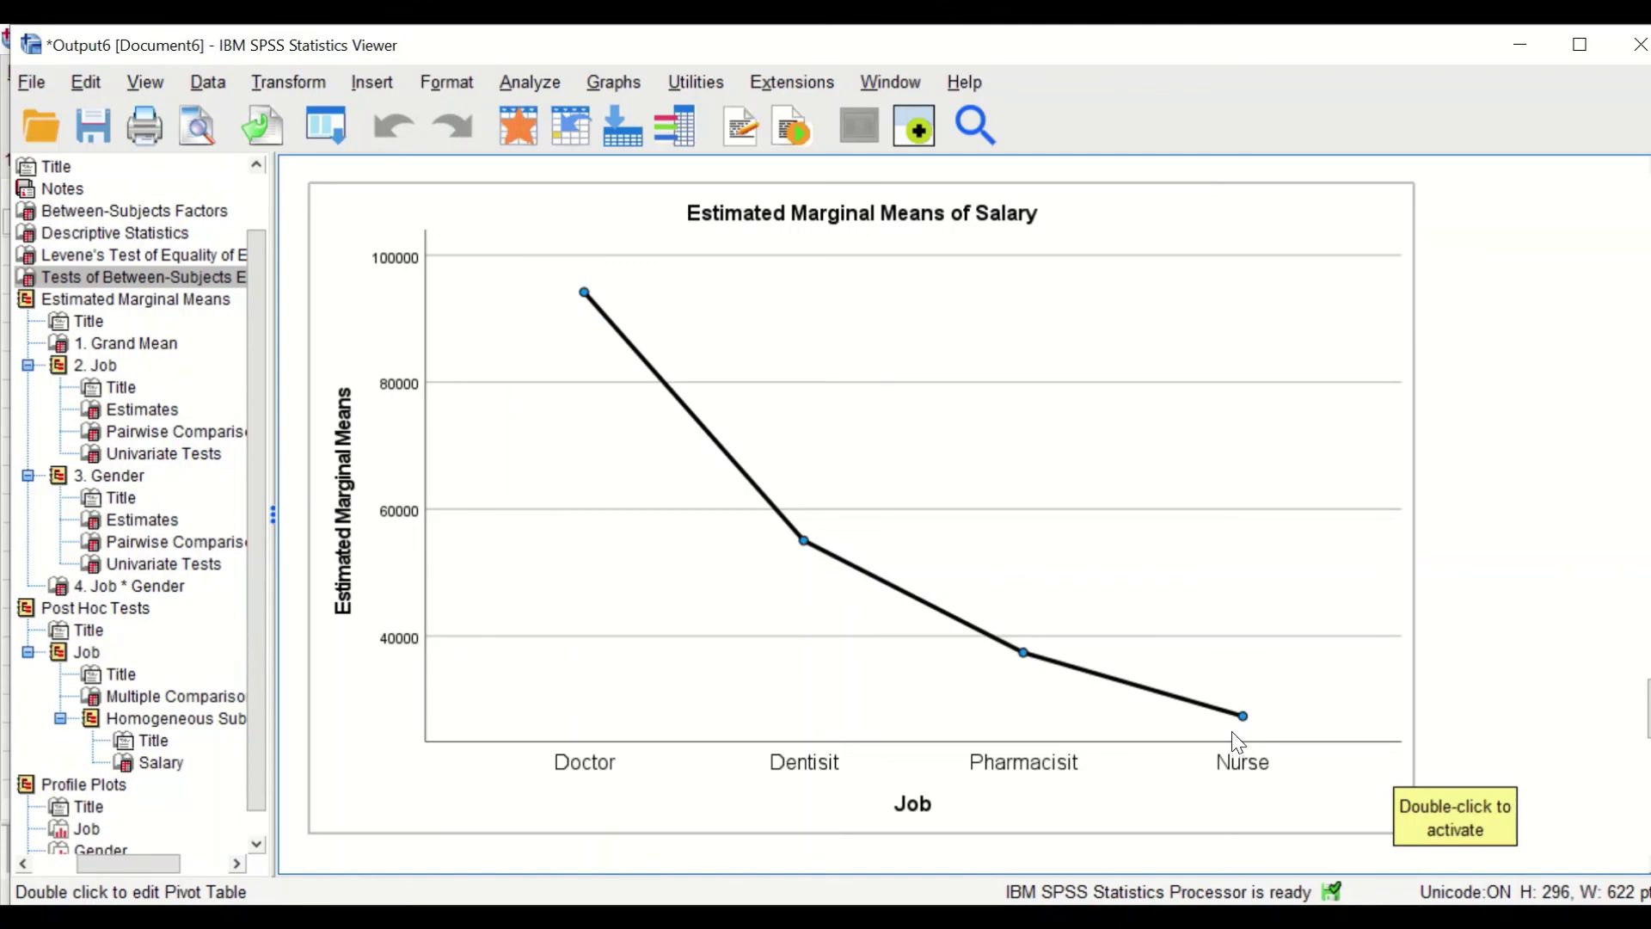
pyautogui.scroll(-7, 1238, 731)
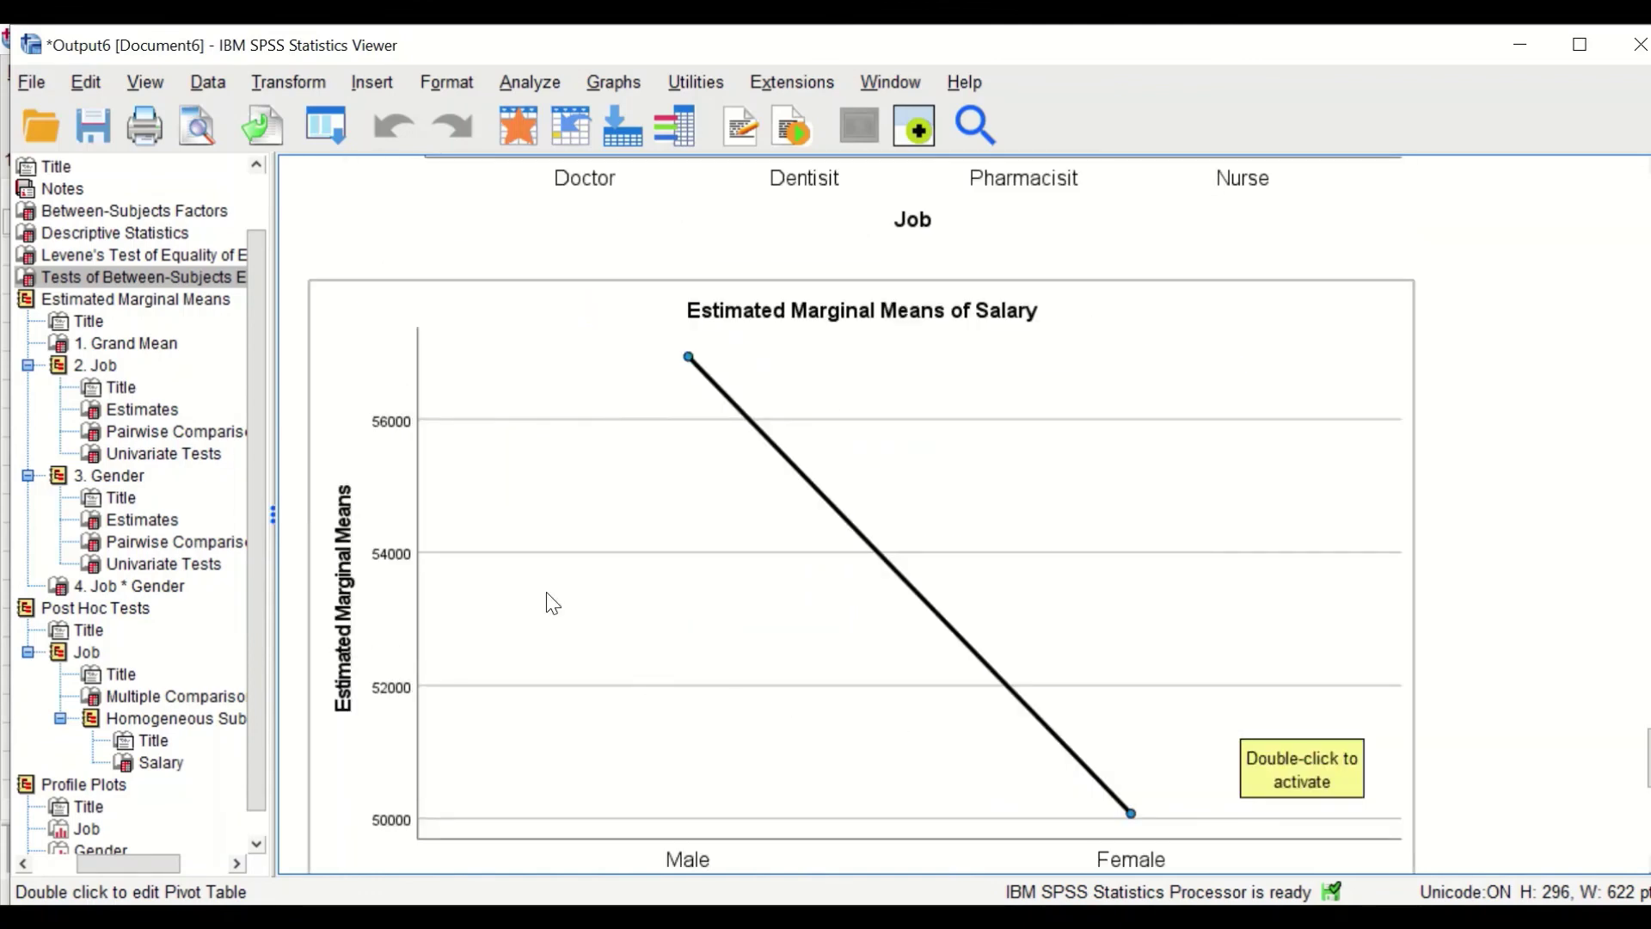
pyautogui.scroll(-3, 750, 670)
pyautogui.scroll(3, 745, 667)
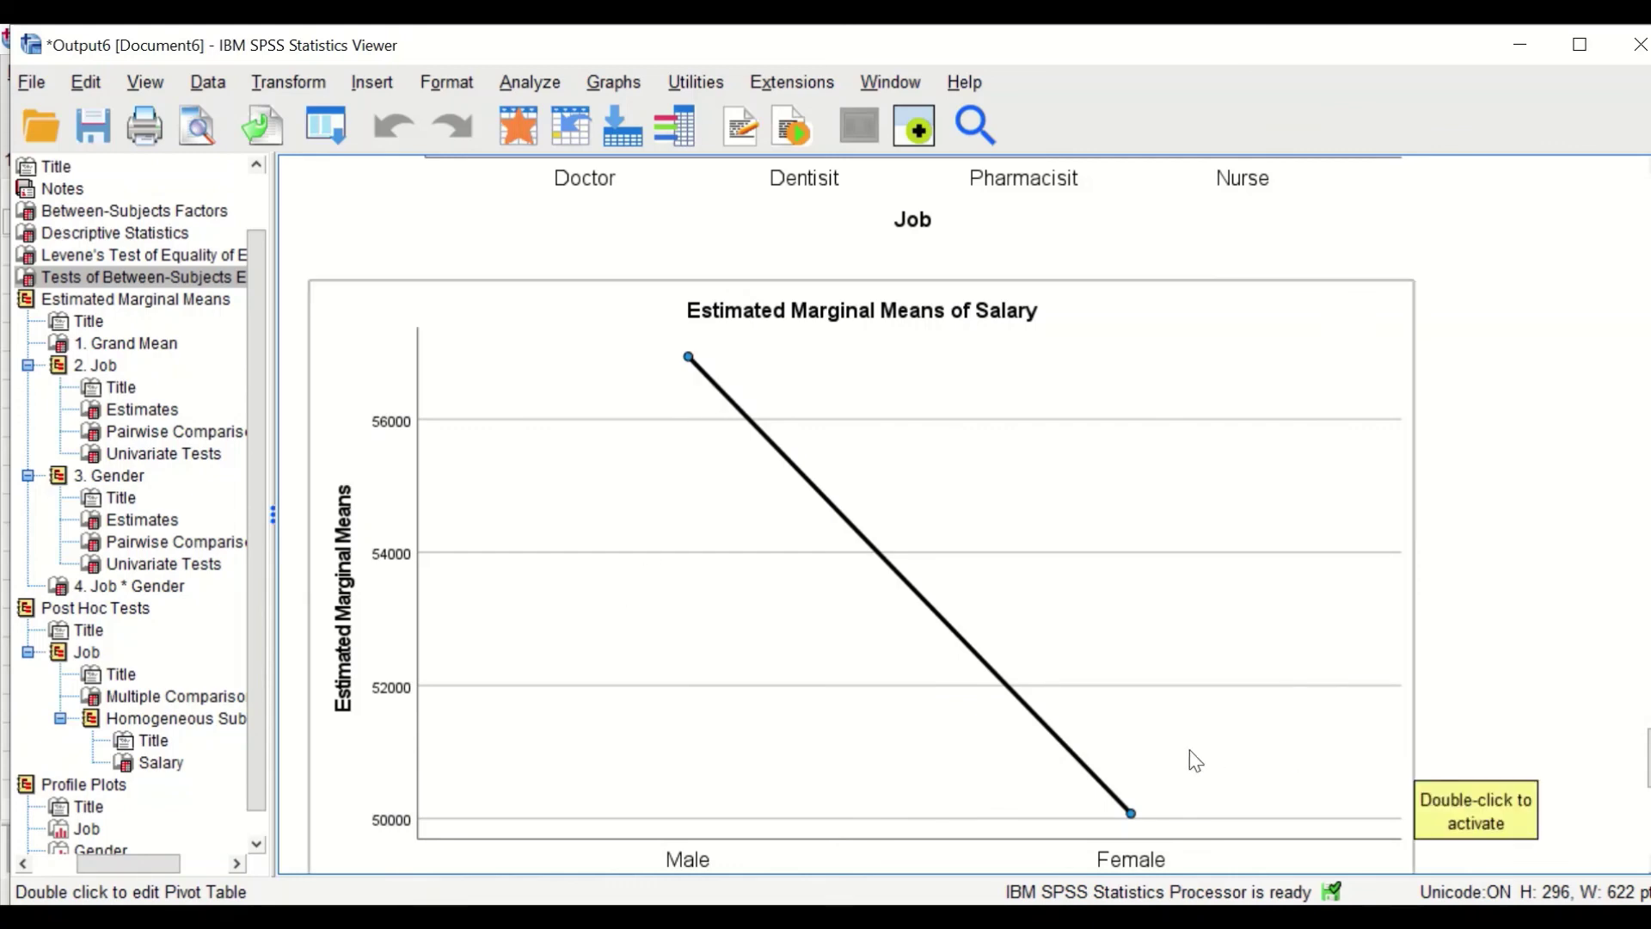
pyautogui.scroll(-3, 1196, 756)
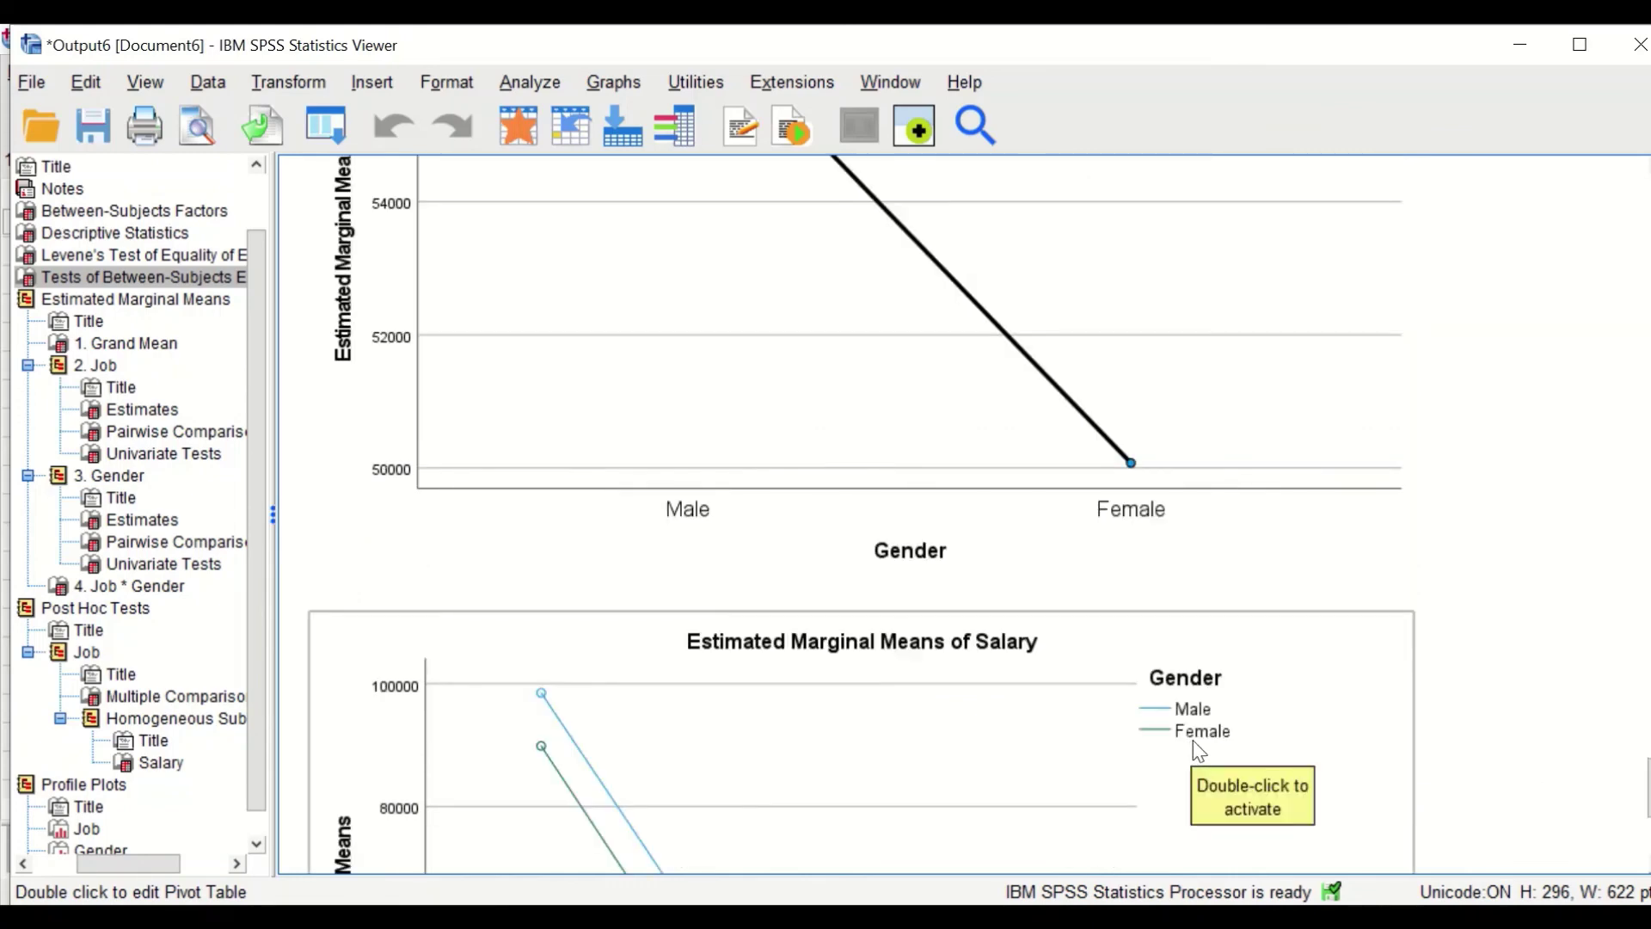
pyautogui.scroll(-4, 1199, 752)
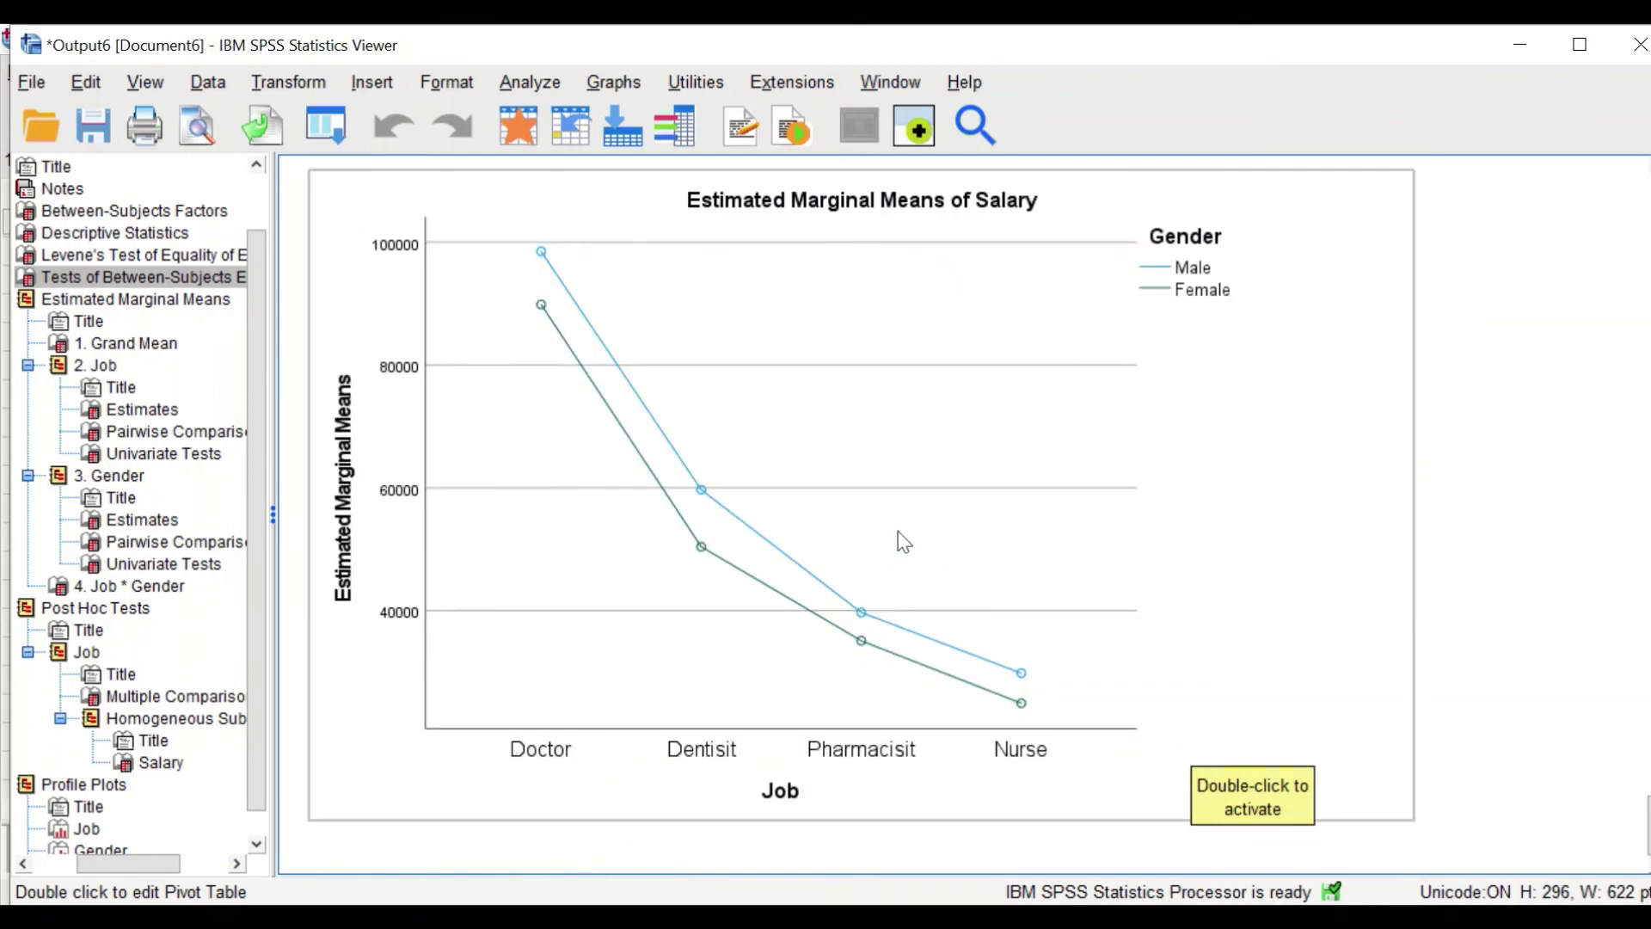